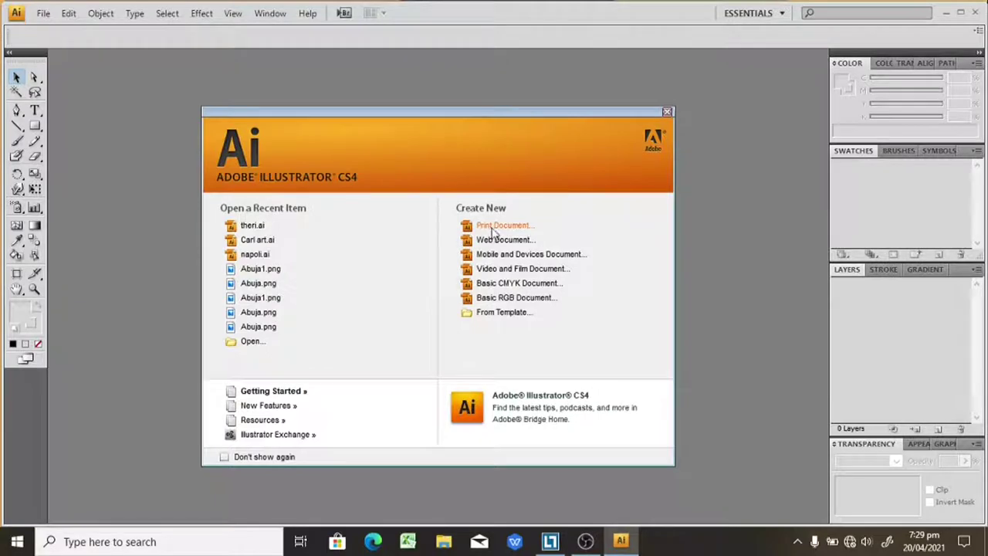
# Start a new print document with a blank 1500 × 1500 px CMYK artboard
pyautogui.click(495, 228)
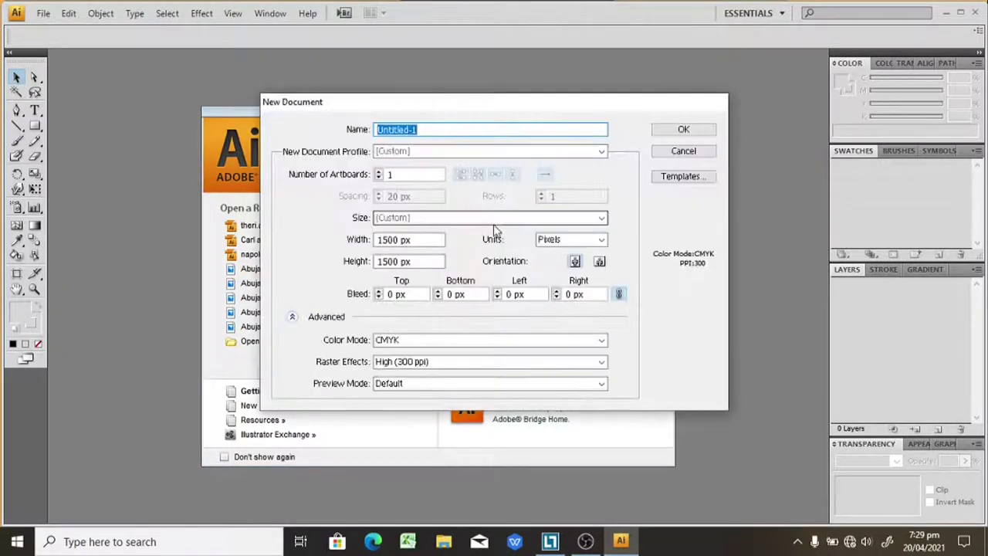
pyautogui.click(657, 133)
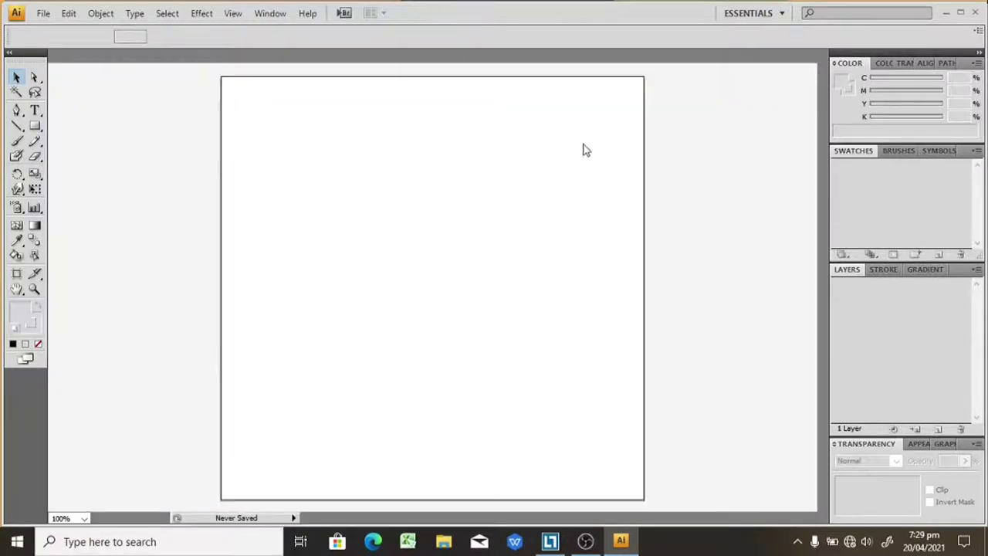
# Place IMG_20200824_144448_527.jpg and drag it so the face sits on the artboard
pyautogui.click(42, 13)
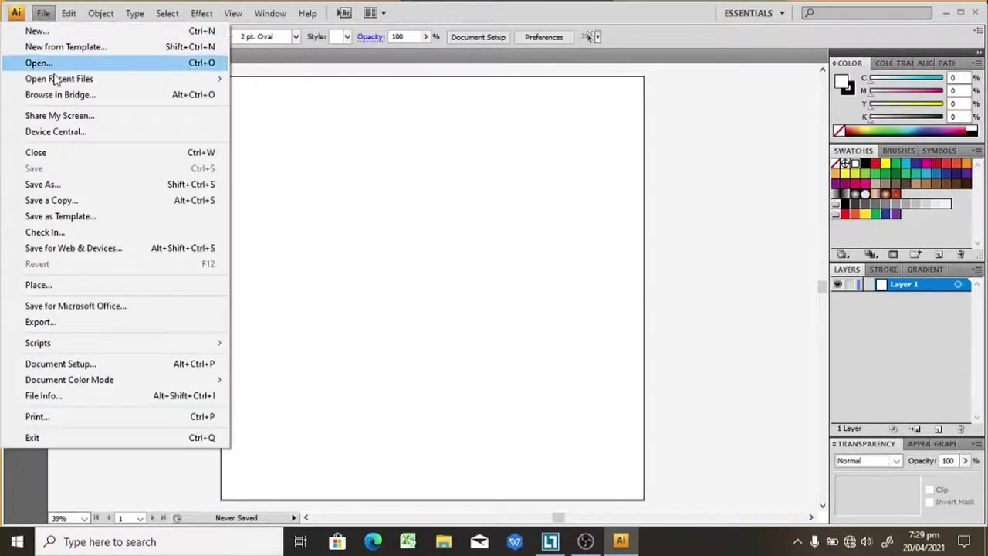
pyautogui.click(39, 285)
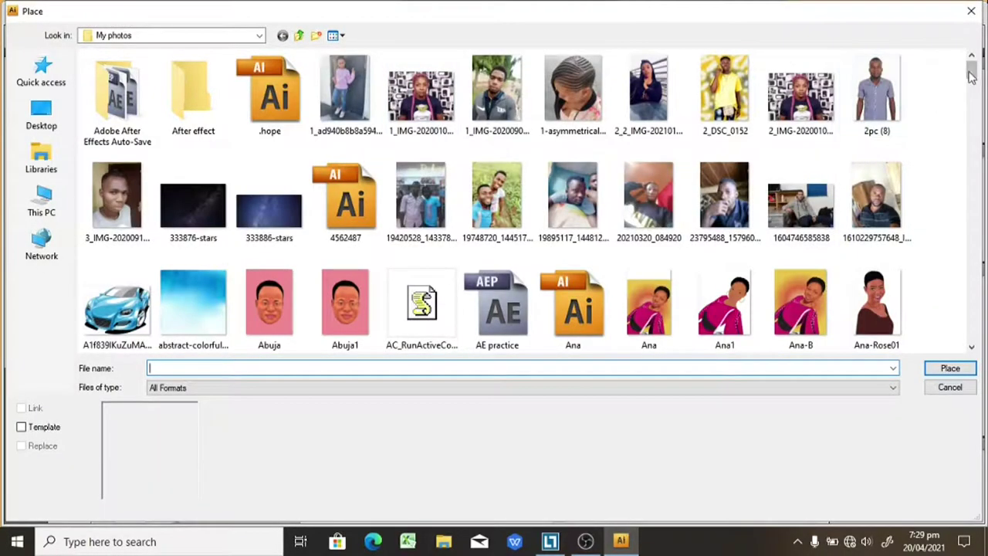
pyautogui.moveTo(972, 71); pyautogui.dragTo(972, 185)
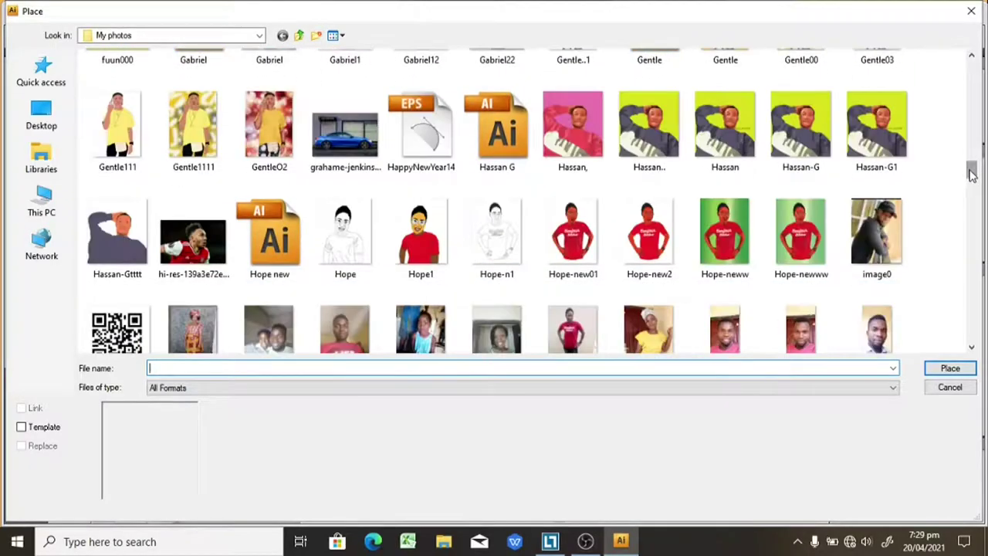
pyautogui.click(971, 346)
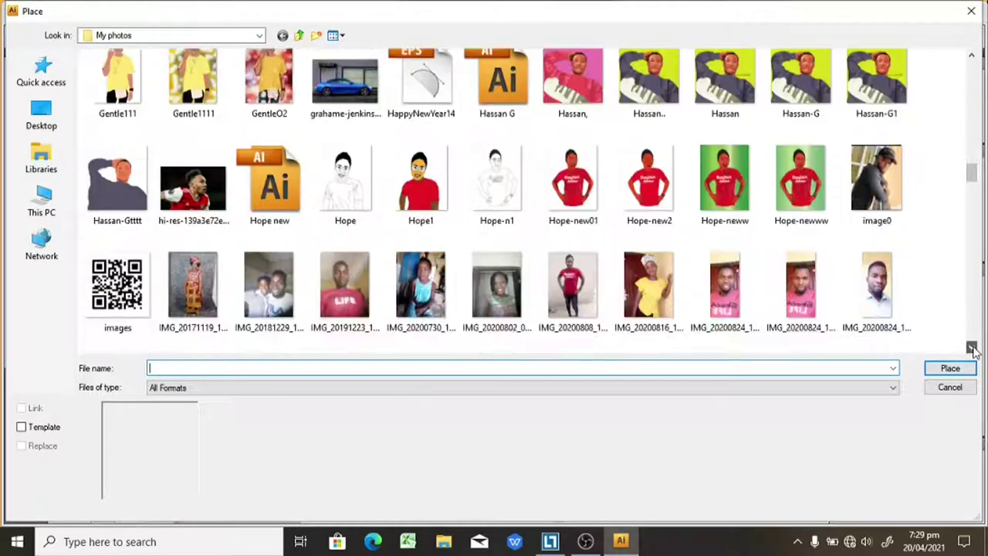
pyautogui.click(877, 235)
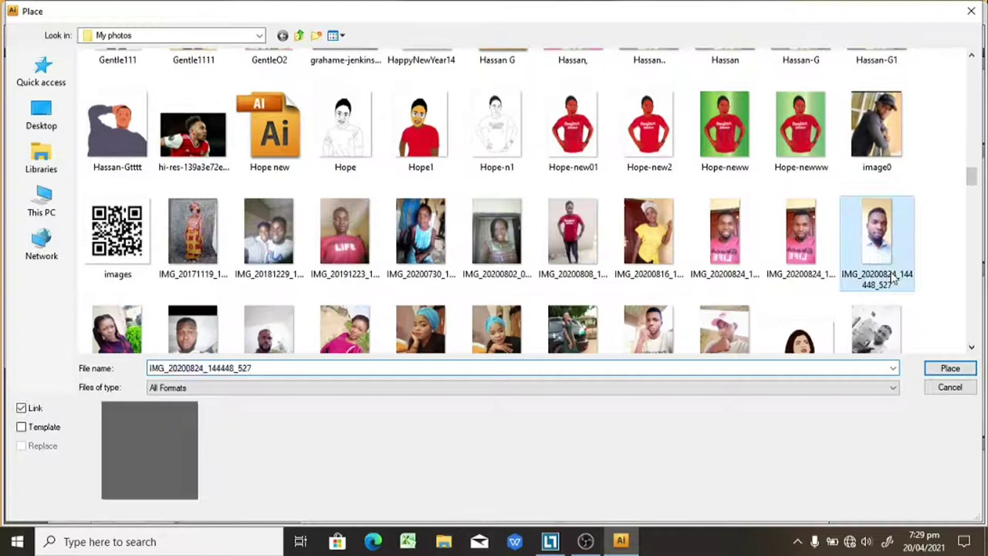
pyautogui.click(935, 371)
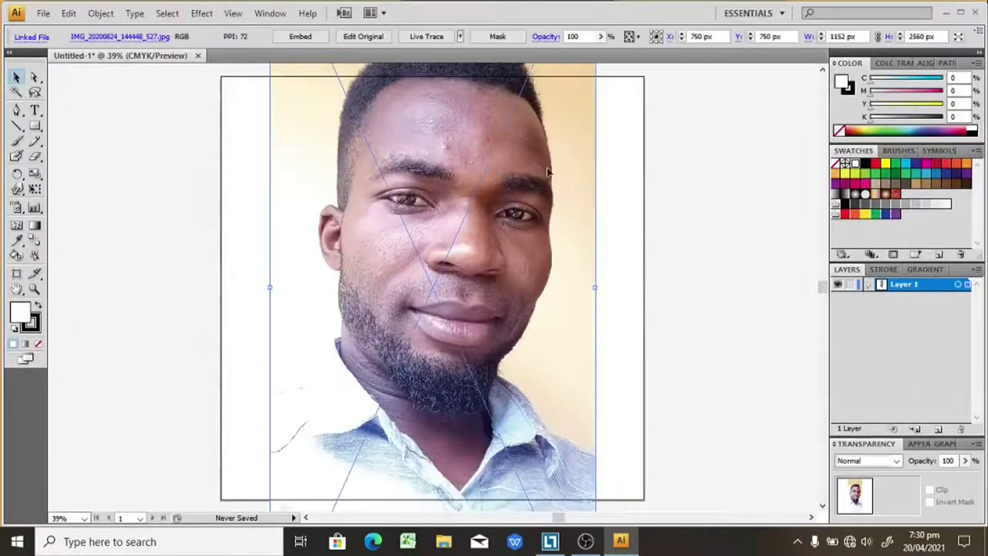
pyautogui.moveTo(538, 185); pyautogui.dragTo(532, 253)
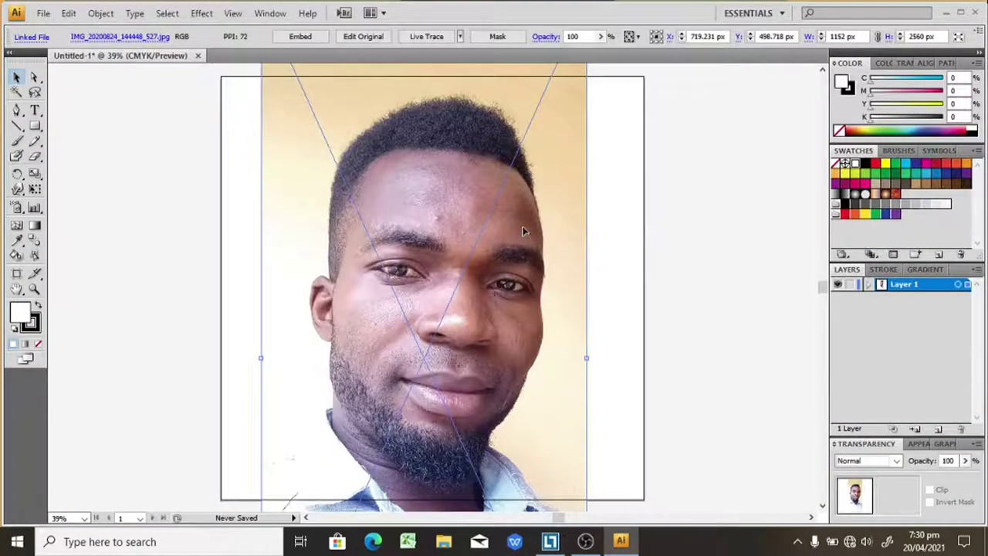
pyautogui.moveTo(519, 231); pyautogui.dragTo(520, 222)
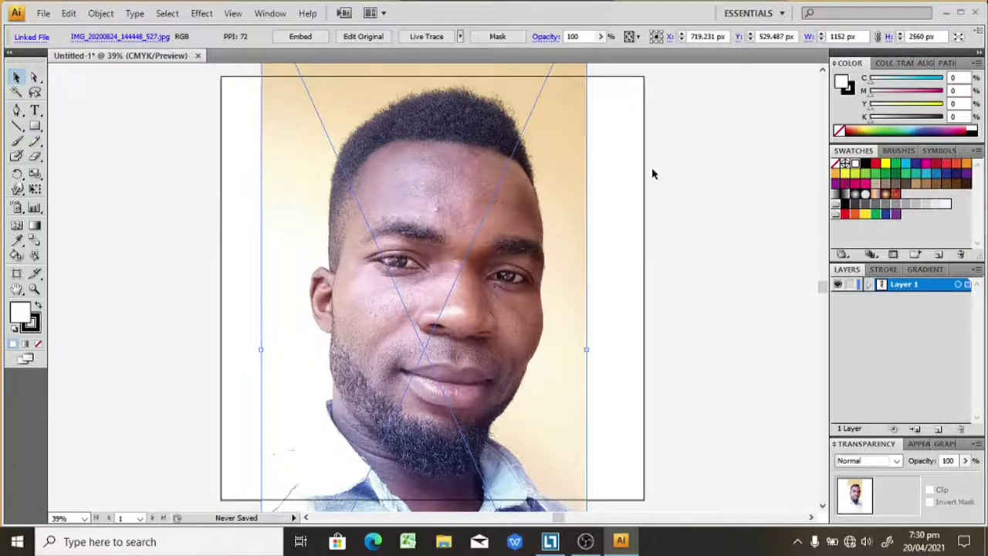
# Lock Layer 1, add Layer 2 above it, and pick the thin line brush from My new brush
pyautogui.click(850, 284)
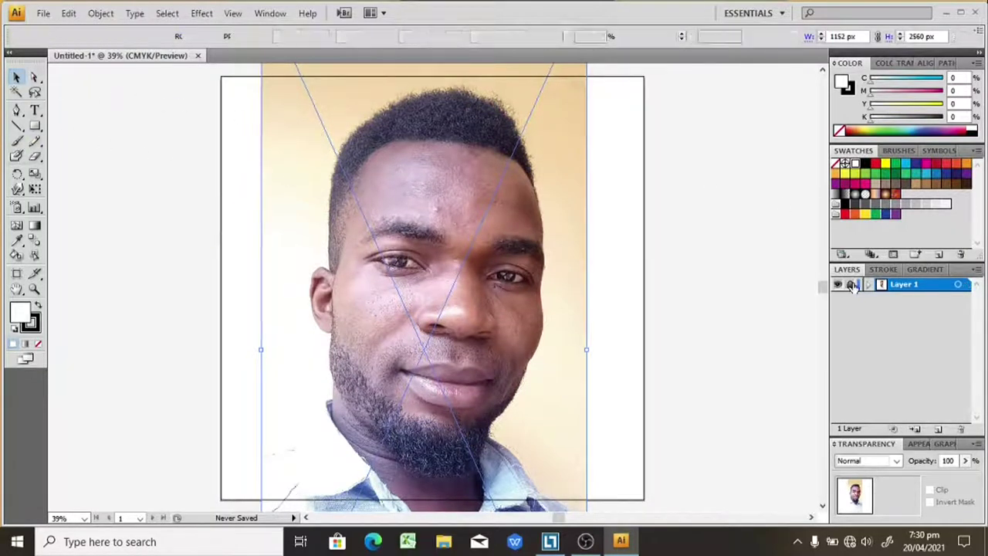
pyautogui.click(940, 430)
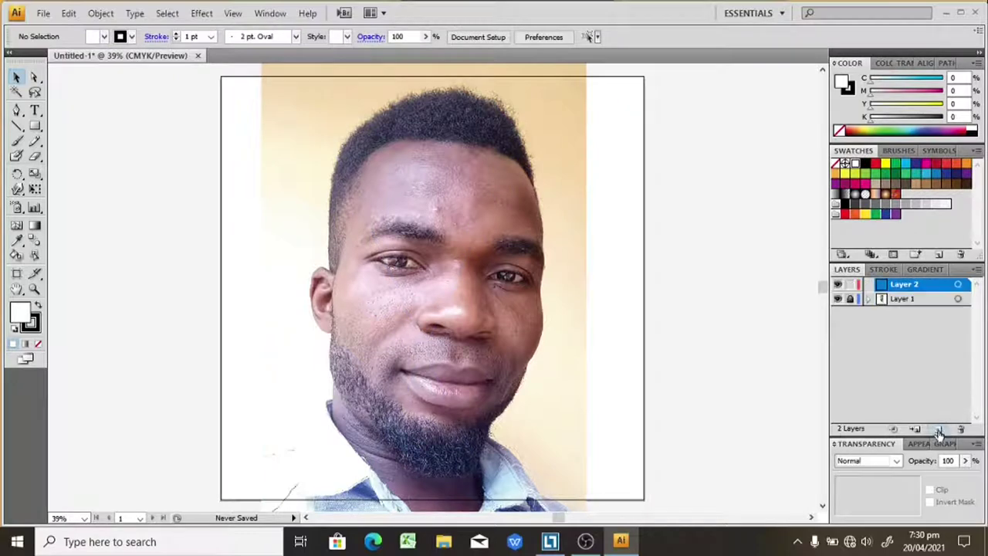
pyautogui.click(295, 37)
pyautogui.click(160, 120)
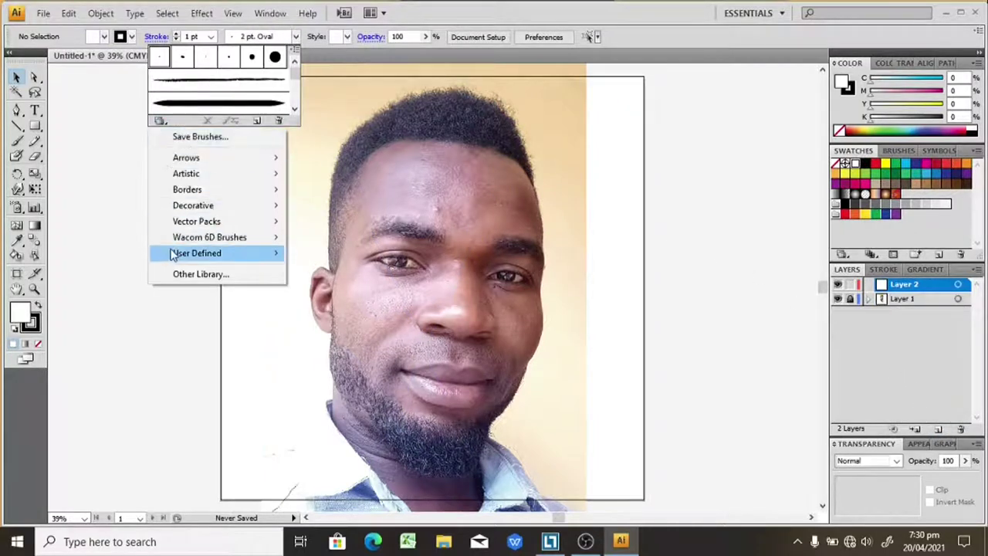
pyautogui.moveTo(197, 253)
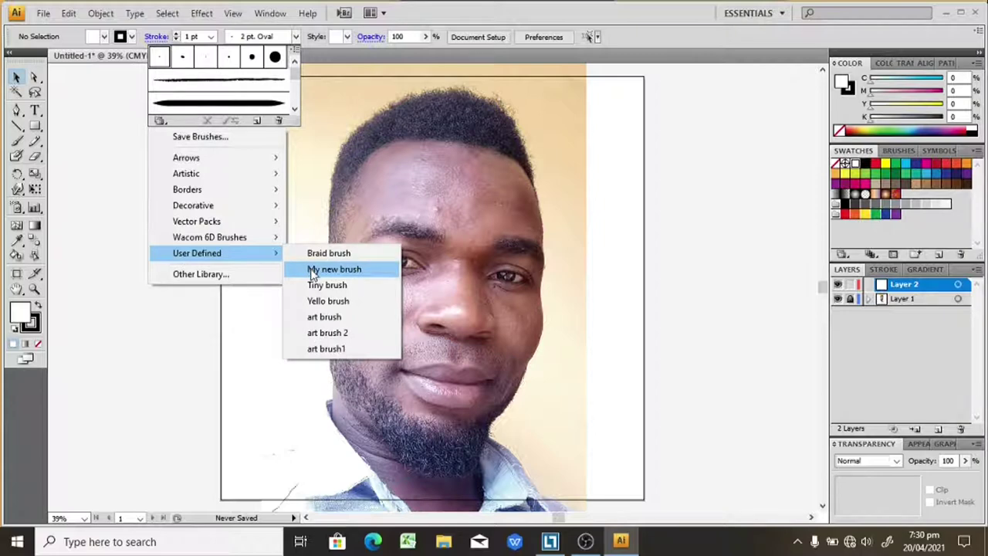
pyautogui.click(312, 270)
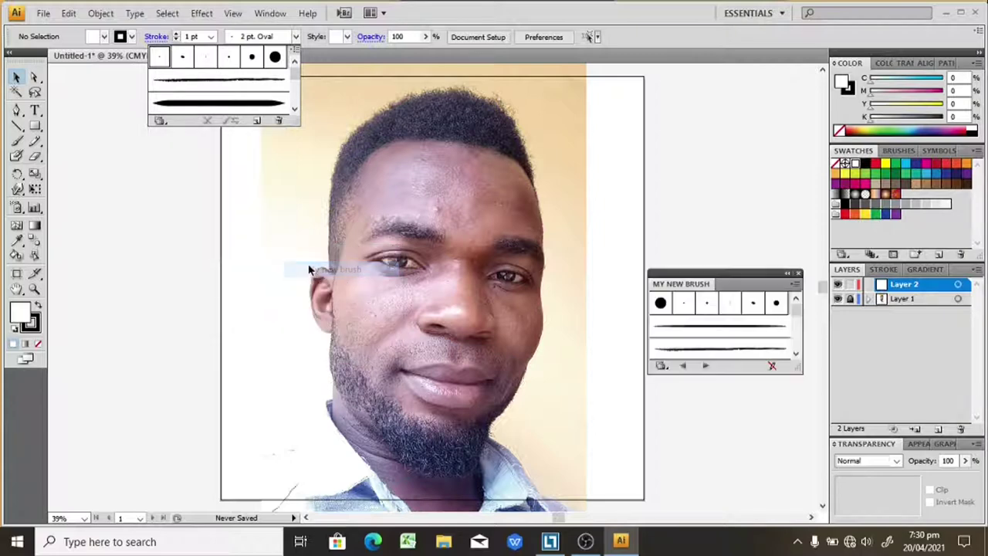
pyautogui.click(675, 332)
pyautogui.click(798, 274)
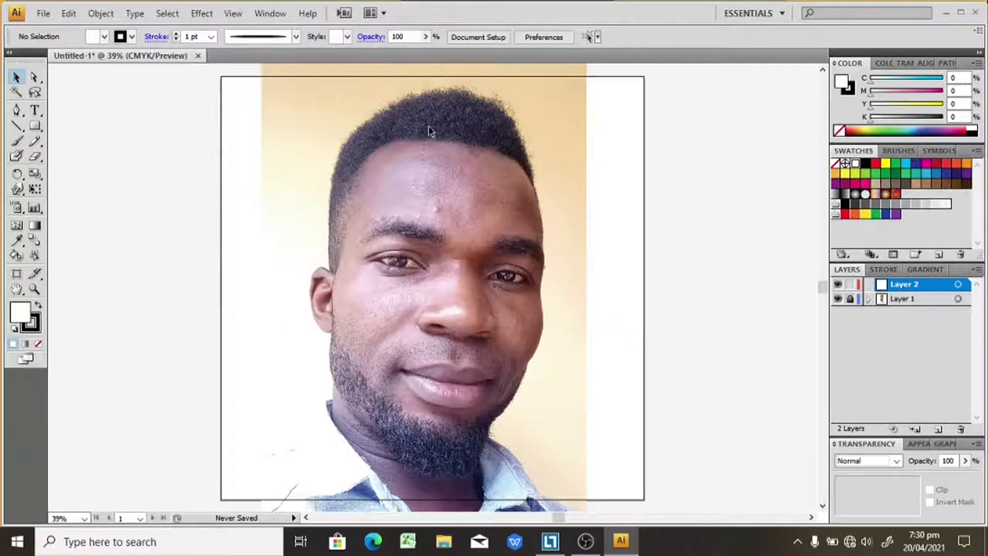
# Set the stroke weight to 0.5 pt and switch to the Paintbrush tool
pyautogui.click(211, 36)
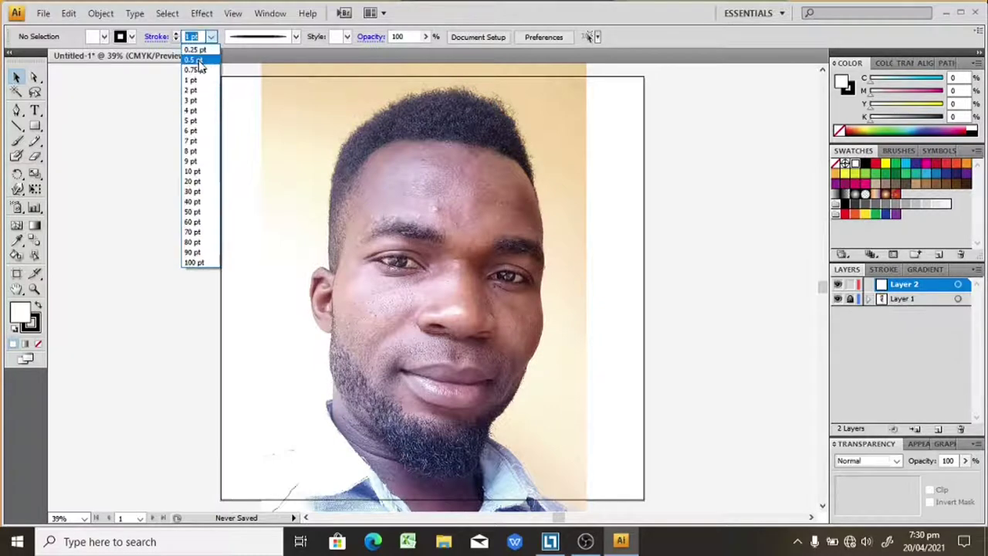
pyautogui.click(196, 60)
pyautogui.click(17, 141)
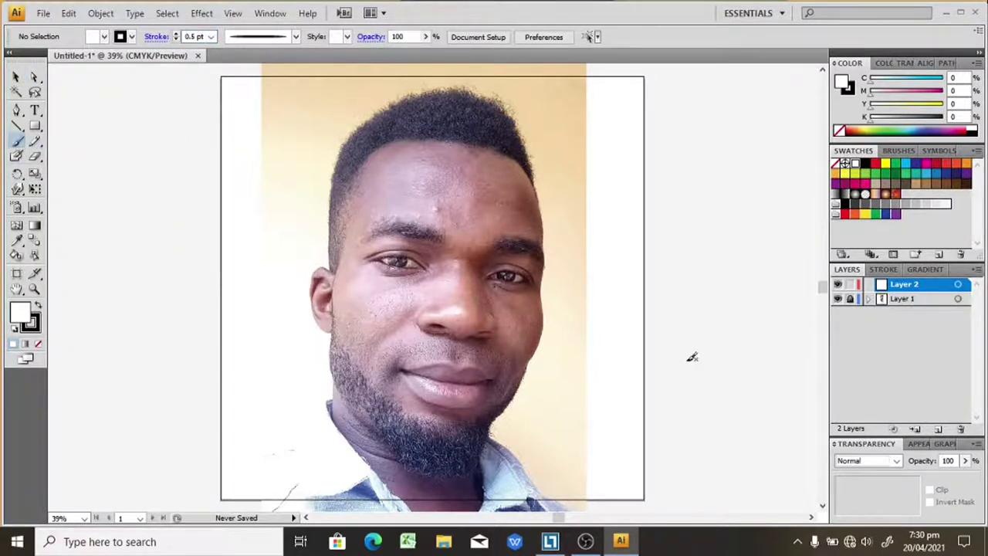
# Zoom in close on the nose, drawing and then undoing a trial stroke
pyautogui.hotkey('ctrl', '+')
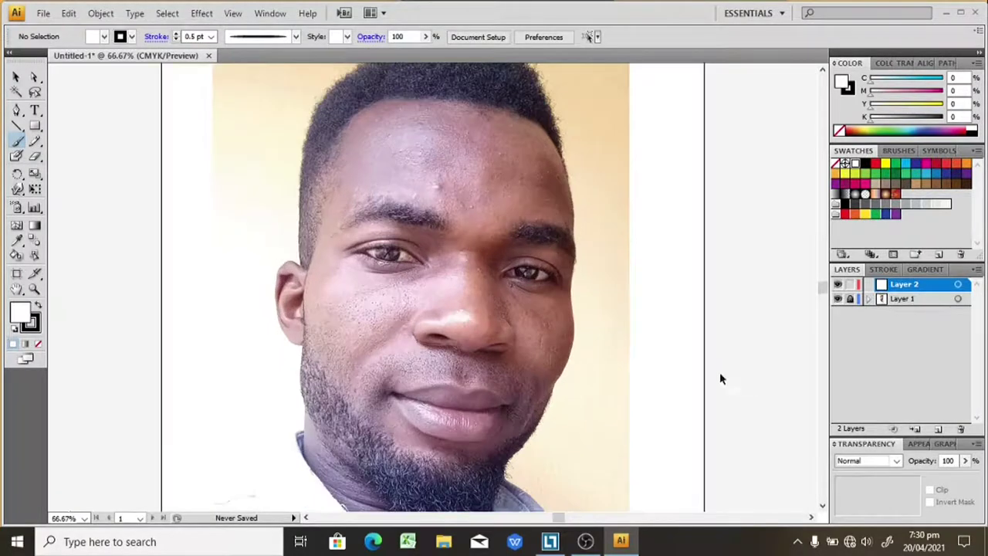
pyautogui.hotkey('ctrl', '+')
pyautogui.hotkey('ctrl', '+')
pyautogui.click(810, 517)
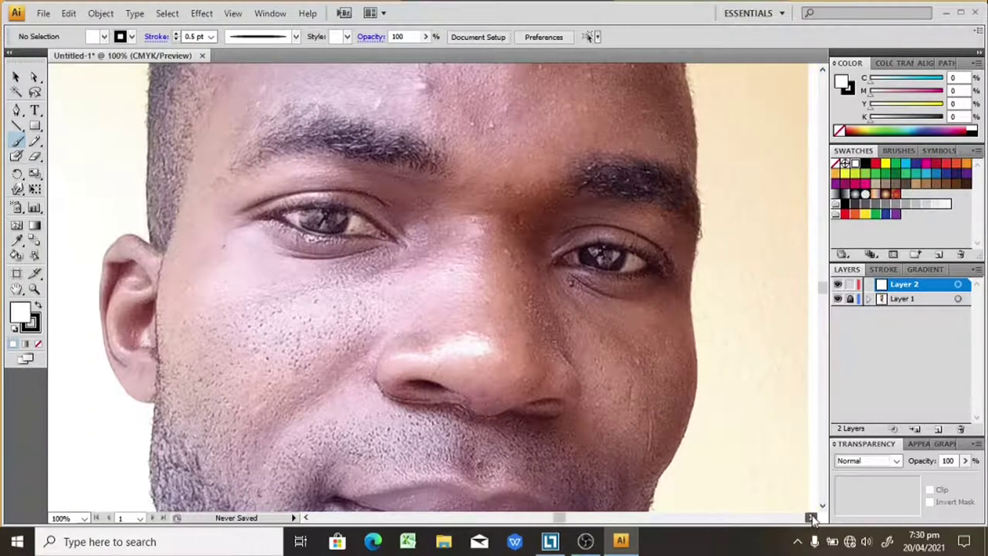
pyautogui.click(823, 506)
pyautogui.hotkey('ctrl', '+')
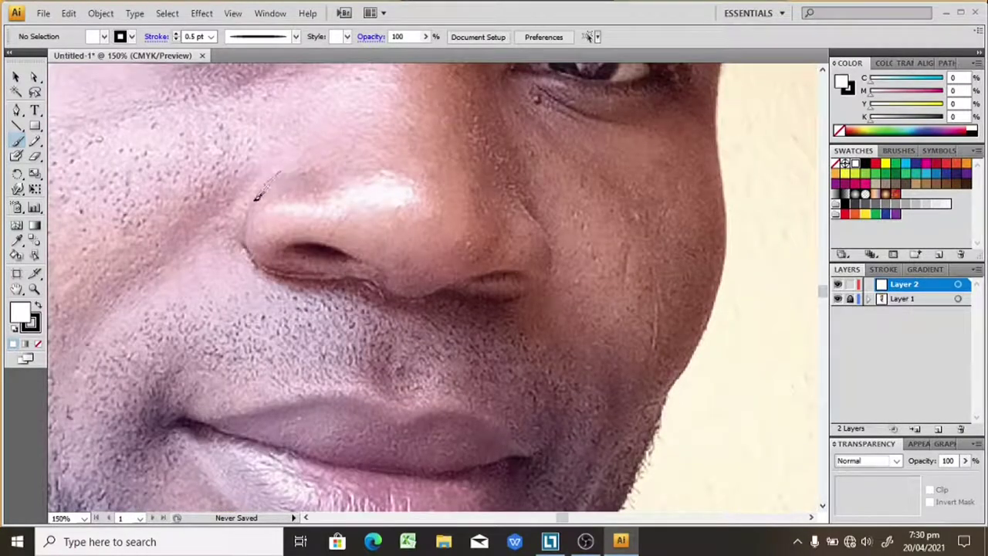
pyautogui.moveTo(256, 197); pyautogui.dragTo(254, 203)
pyautogui.hotkey('ctrl', 'shift', 'a')
pyautogui.hotkey('ctrl', 'z')
# Trace the nose's left side, right side and bottom edge with the Paintbrush
pyautogui.moveTo(252, 209); pyautogui.dragTo(294, 275)
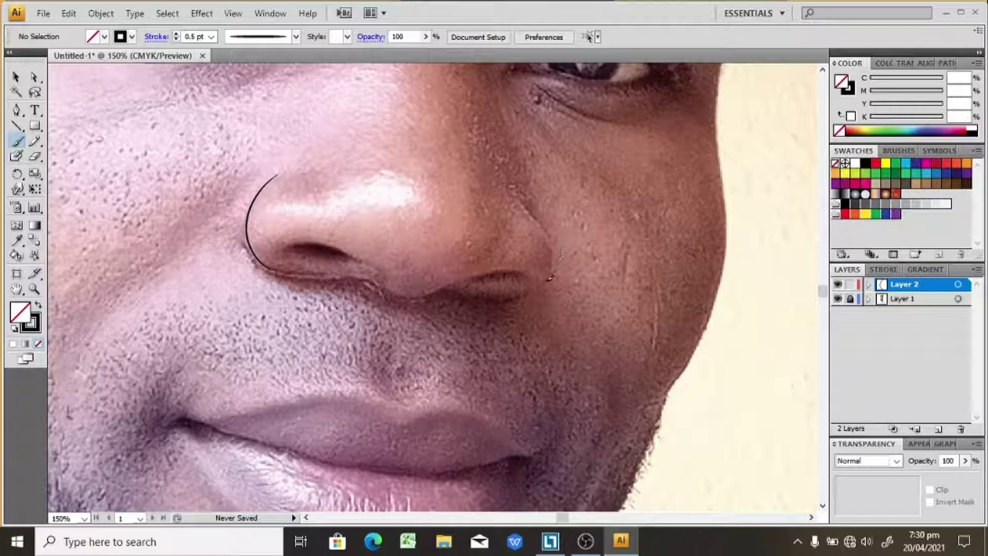
pyautogui.moveTo(512, 295); pyautogui.dragTo(490, 286)
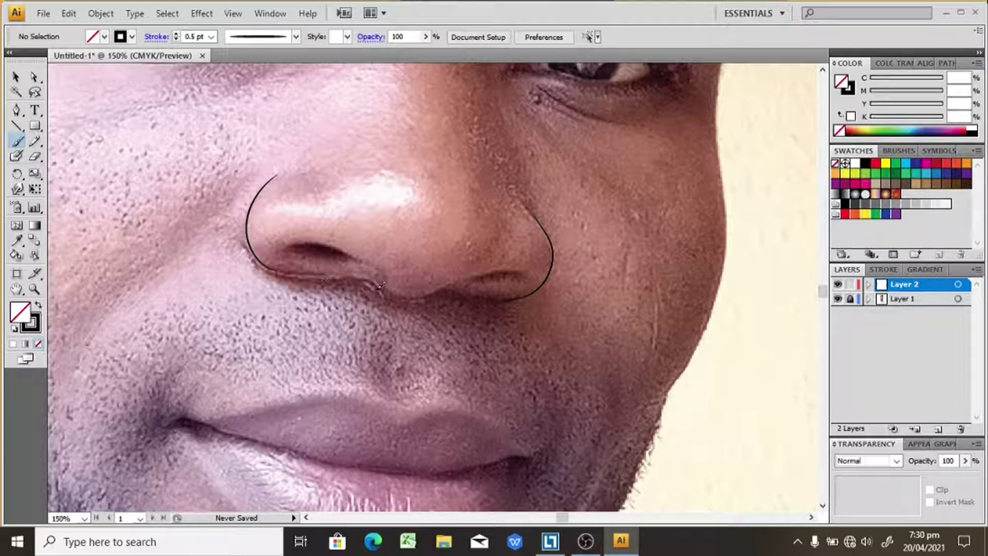
pyautogui.moveTo(316, 276); pyautogui.dragTo(462, 289)
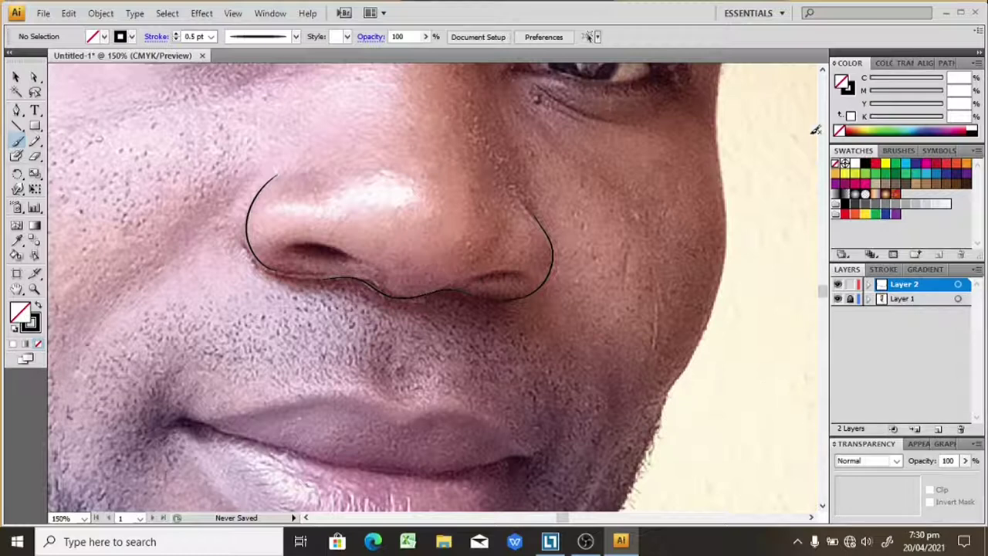
# Draw a line under each of the two eyes
pyautogui.scroll(3, 815, 93)
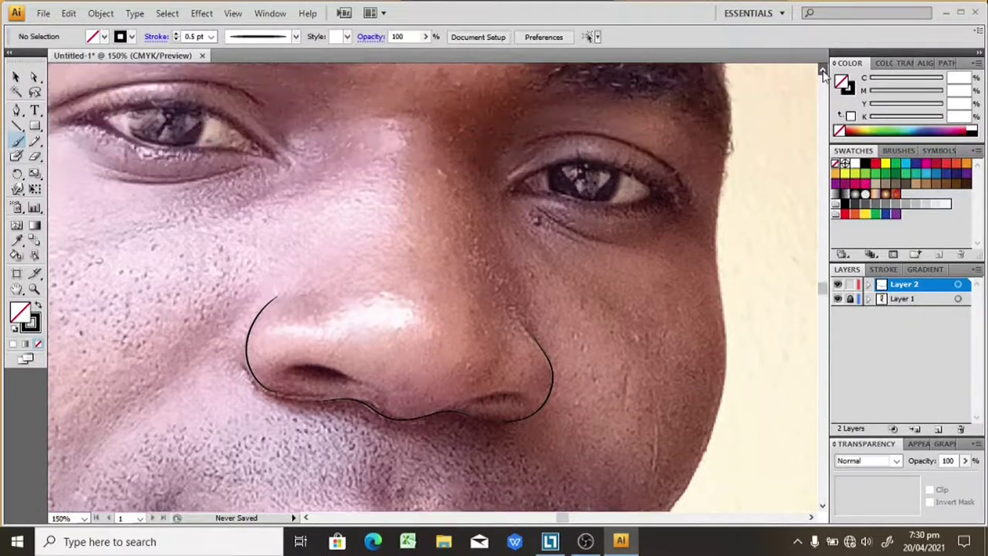
pyautogui.scroll(3, 802, 124)
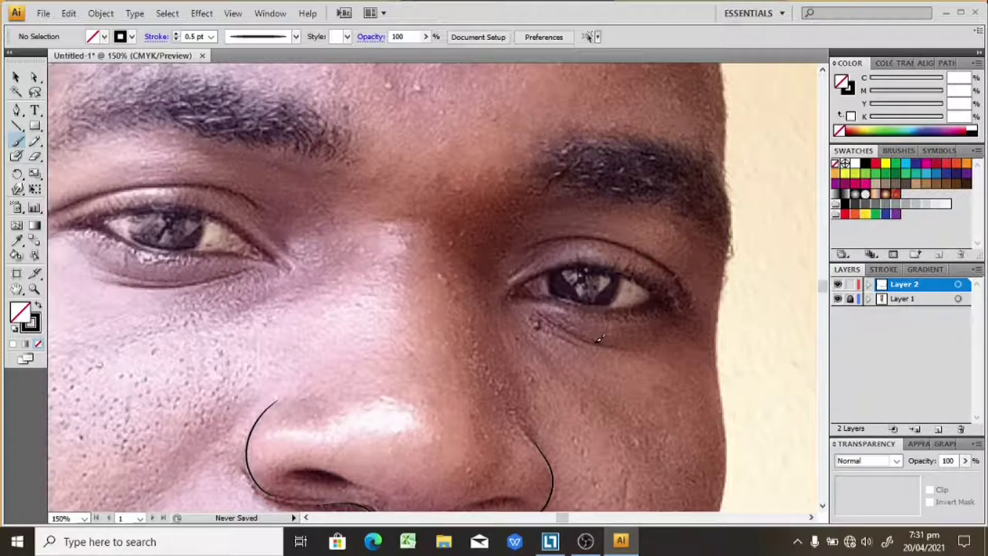
pyautogui.moveTo(599, 338); pyautogui.dragTo(540, 315)
pyautogui.moveTo(226, 272); pyautogui.dragTo(250, 264)
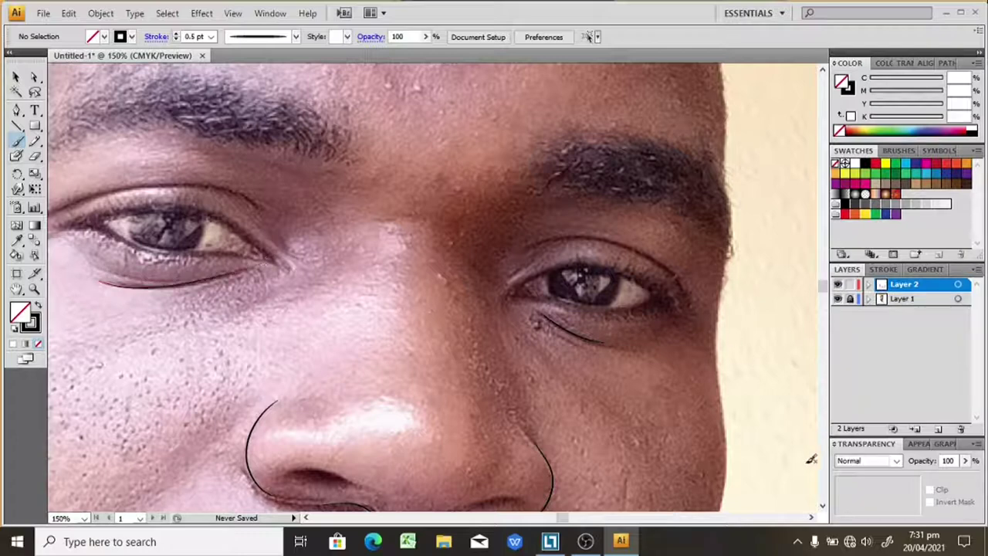
# Zoom in and trace the upper eyelid lines of the eyes
pyautogui.click(810, 518)
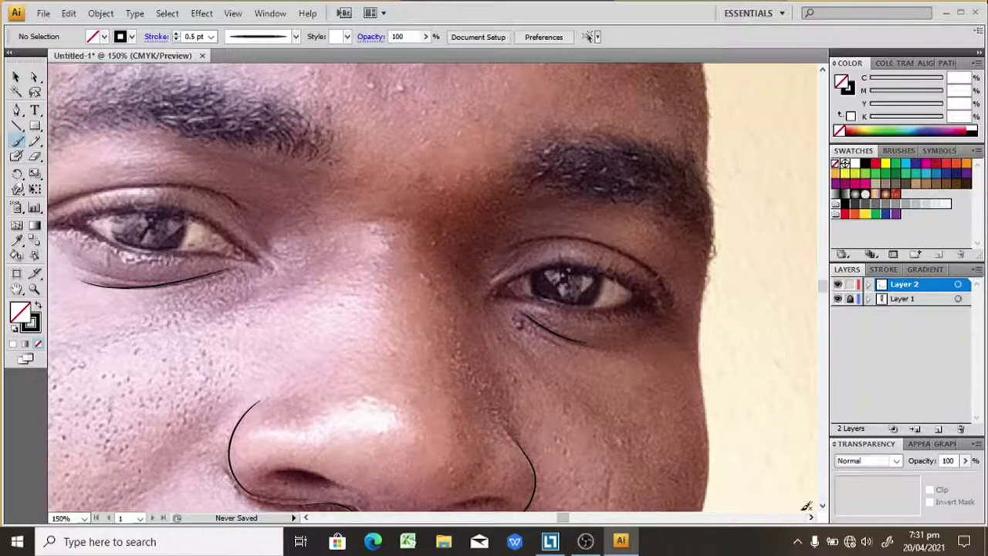
pyautogui.click(811, 518)
pyautogui.hotkey('ctrl', '+')
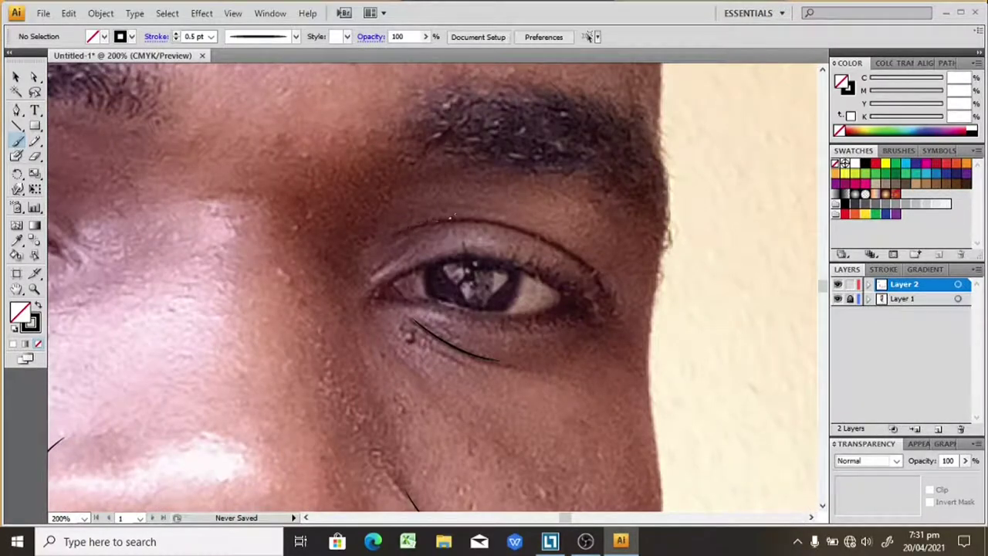
pyautogui.moveTo(453, 218); pyautogui.dragTo(496, 219)
pyautogui.moveTo(564, 244); pyautogui.dragTo(604, 280)
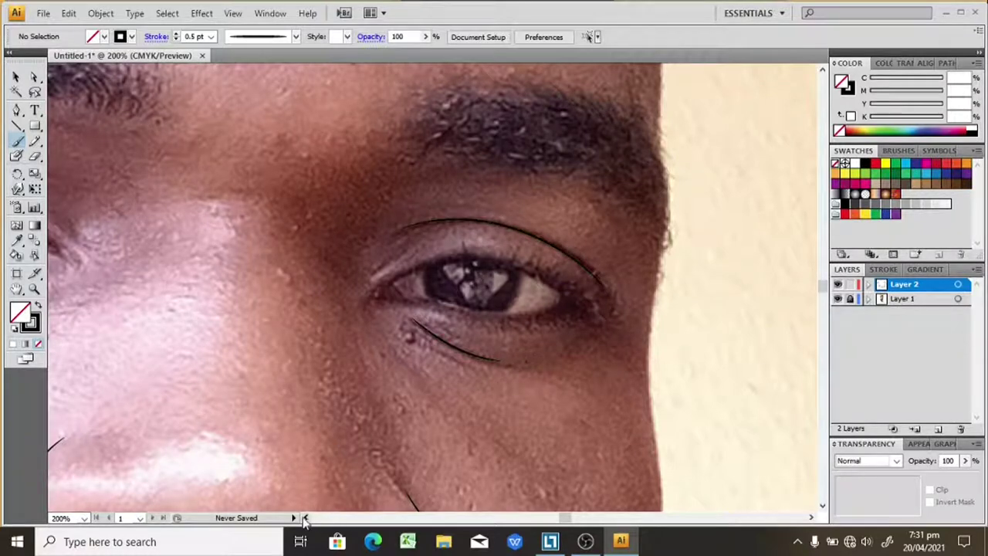
pyautogui.click(307, 518)
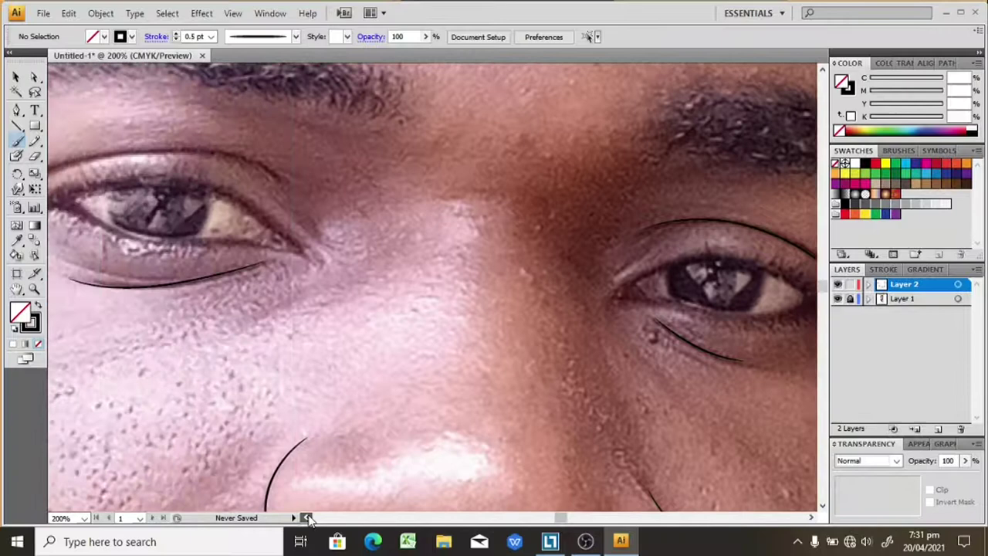
pyautogui.click(306, 518)
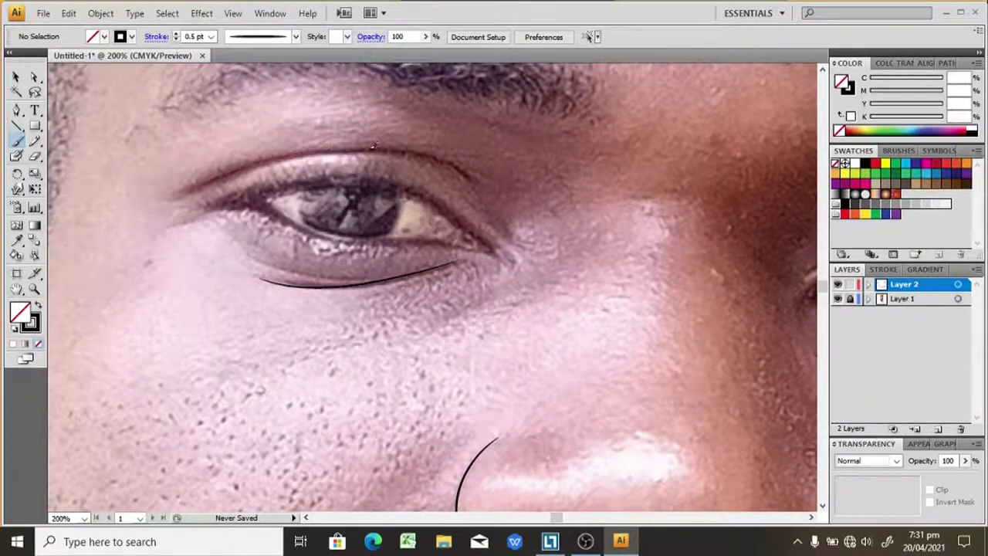
pyautogui.moveTo(469, 167); pyautogui.dragTo(468, 166)
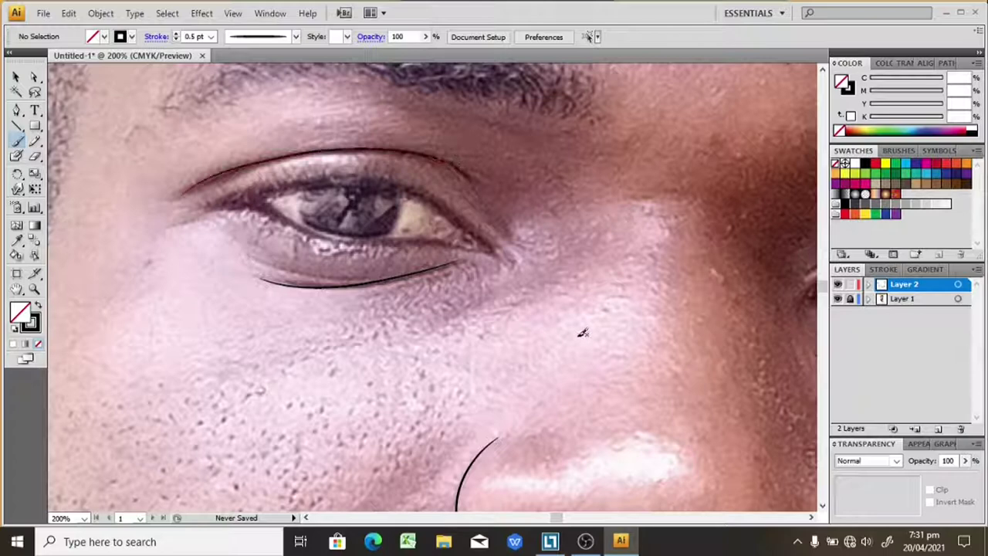
# Trace the upper and lower edges of the other eye's opening
pyautogui.click(811, 518)
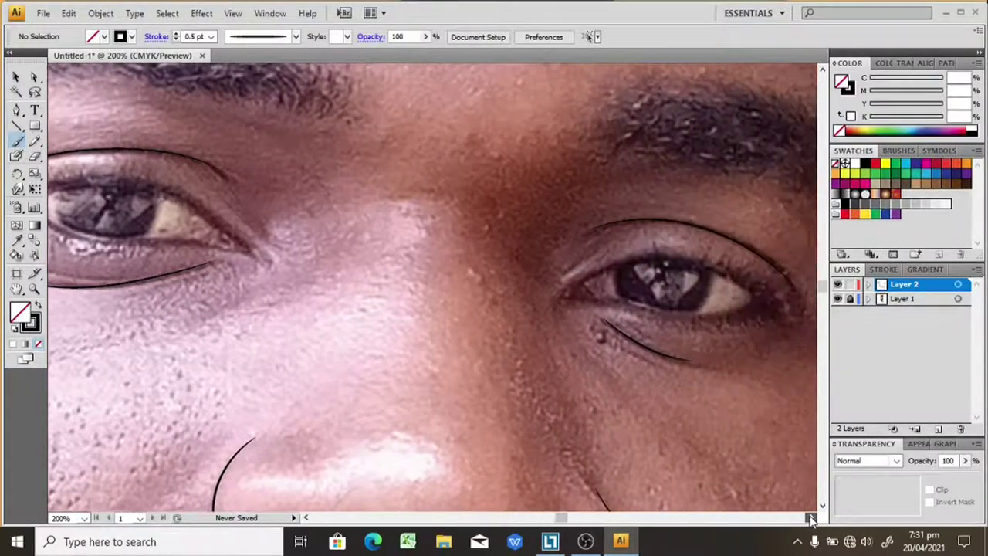
pyautogui.click(812, 520)
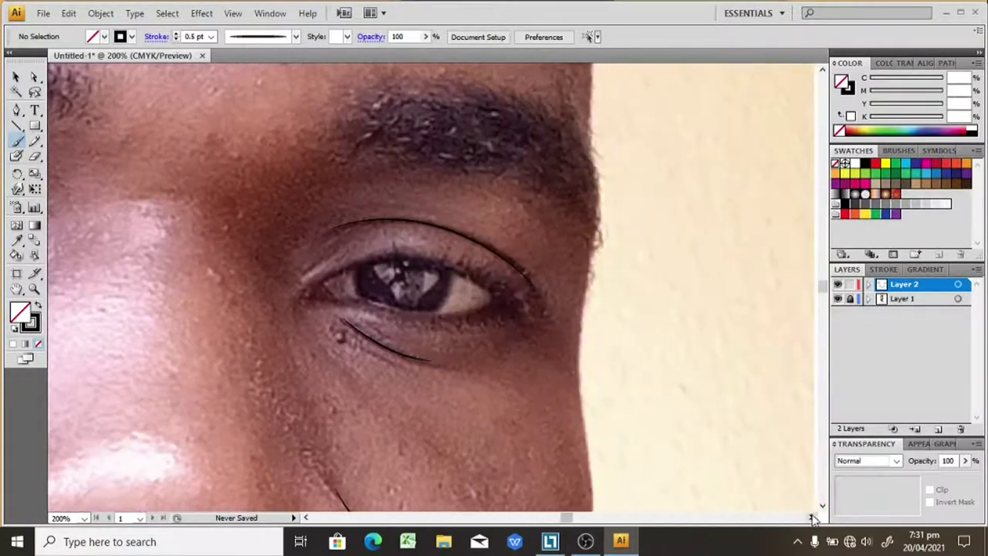
pyautogui.click(823, 506)
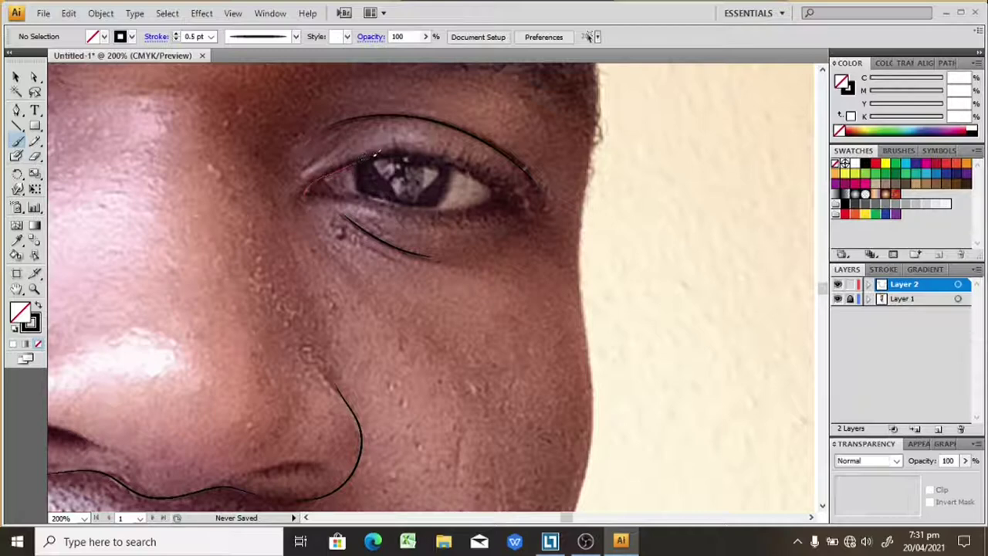
pyautogui.moveTo(399, 149); pyautogui.dragTo(424, 152)
pyautogui.moveTo(498, 190); pyautogui.dragTo(499, 193)
pyautogui.moveTo(412, 204); pyautogui.dragTo(441, 206)
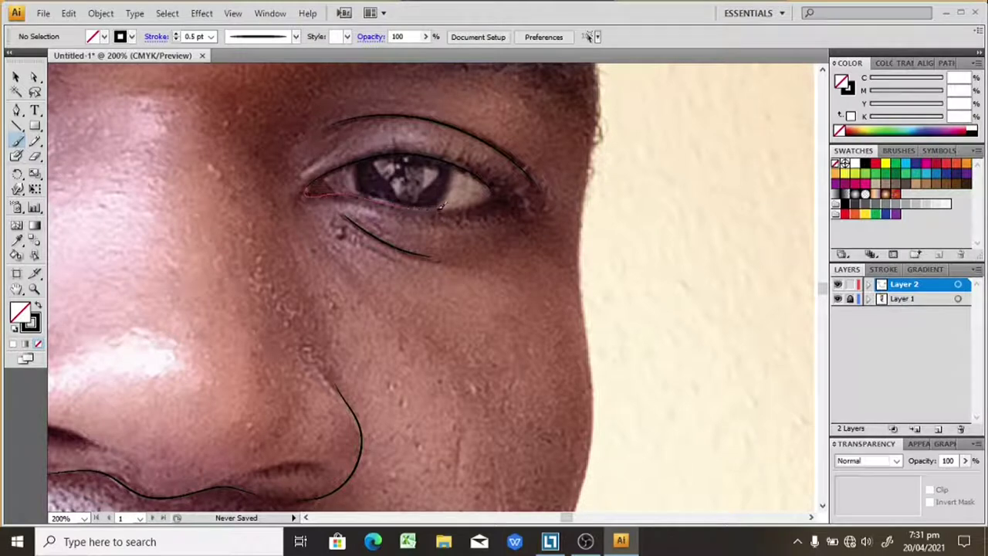
pyautogui.moveTo(497, 191); pyautogui.dragTo(501, 193)
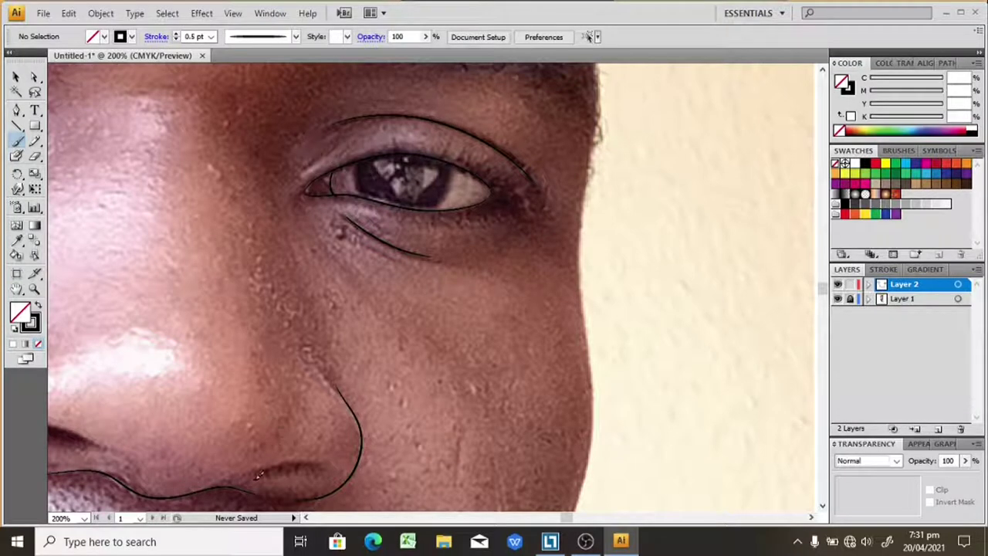
# Return to the first eye at 300% and trace its upper edge to the outer corner
pyautogui.click(306, 518)
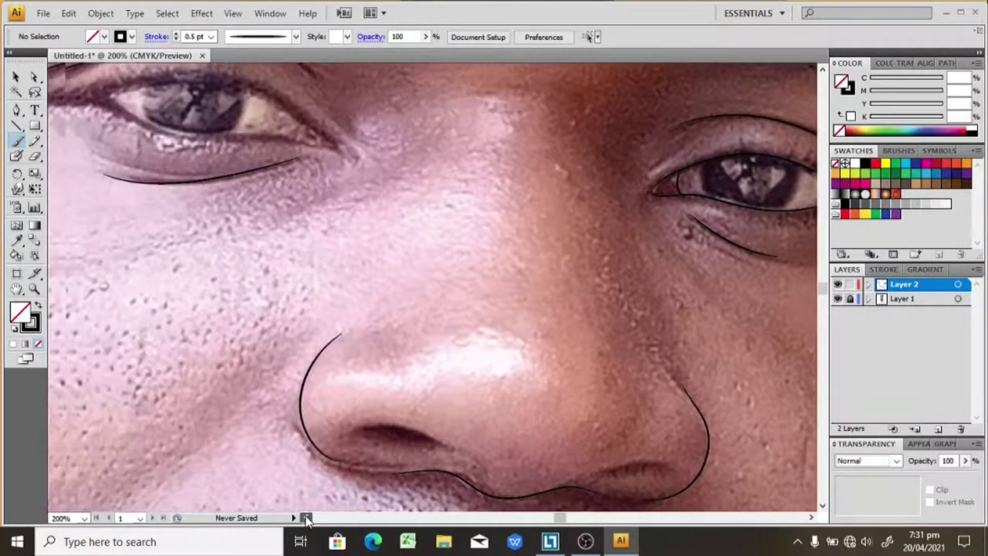
pyautogui.click(306, 518)
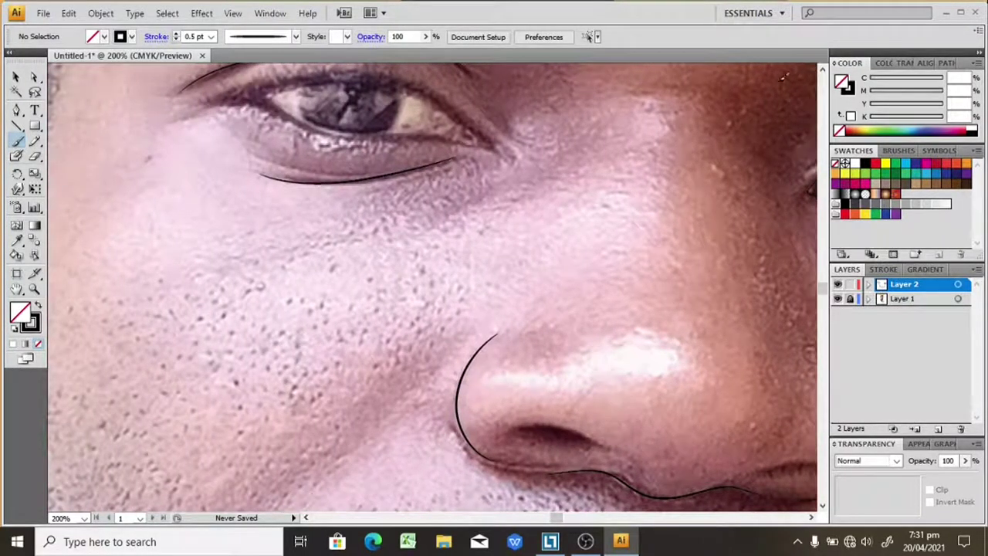
pyautogui.click(822, 68)
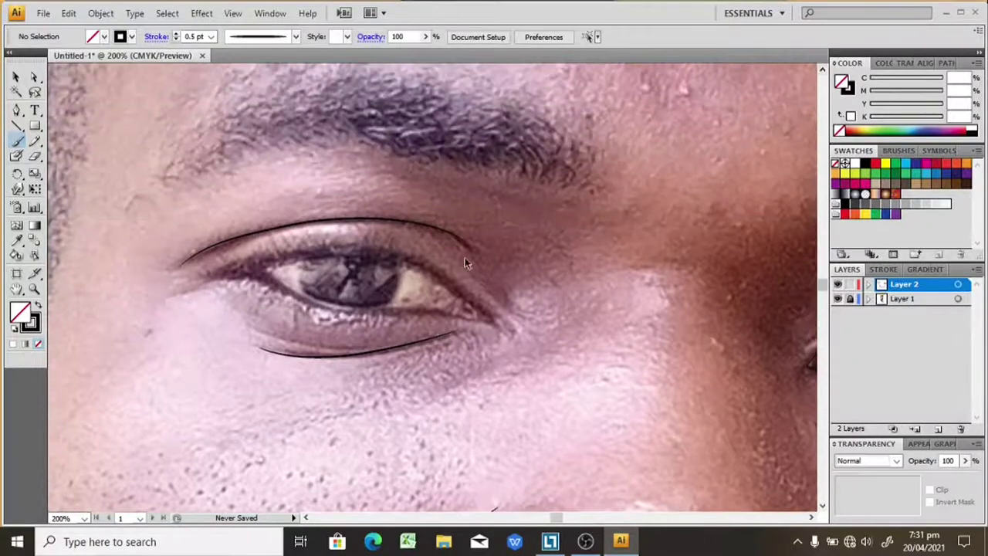
pyautogui.hotkey('ctrl', '+')
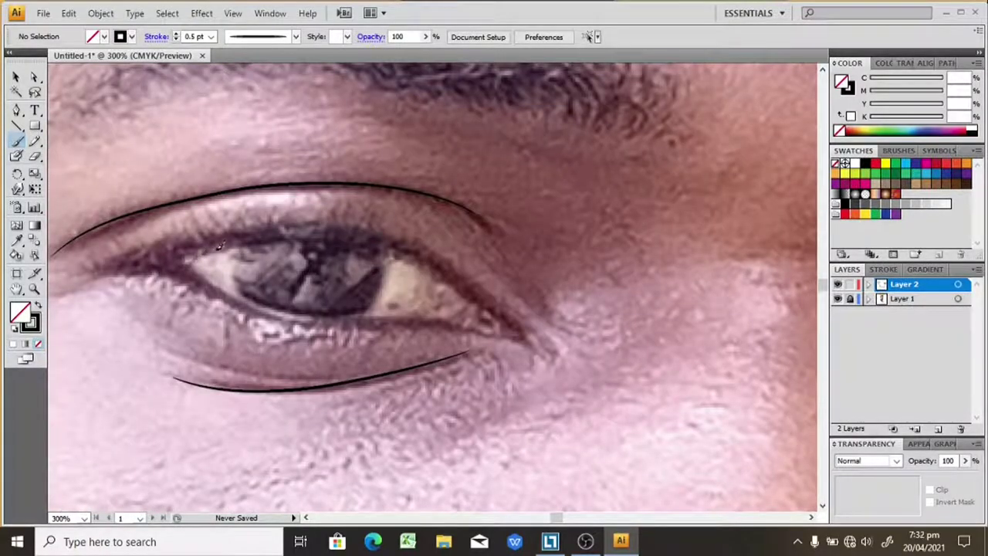
pyautogui.moveTo(243, 245); pyautogui.dragTo(315, 233)
pyautogui.moveTo(417, 249); pyautogui.dragTo(451, 269)
pyautogui.moveTo(495, 303)
pyautogui.mouseDown()
pyautogui.moveTo(515, 319)
pyautogui.moveTo(510, 334)
pyautogui.mouseUp()
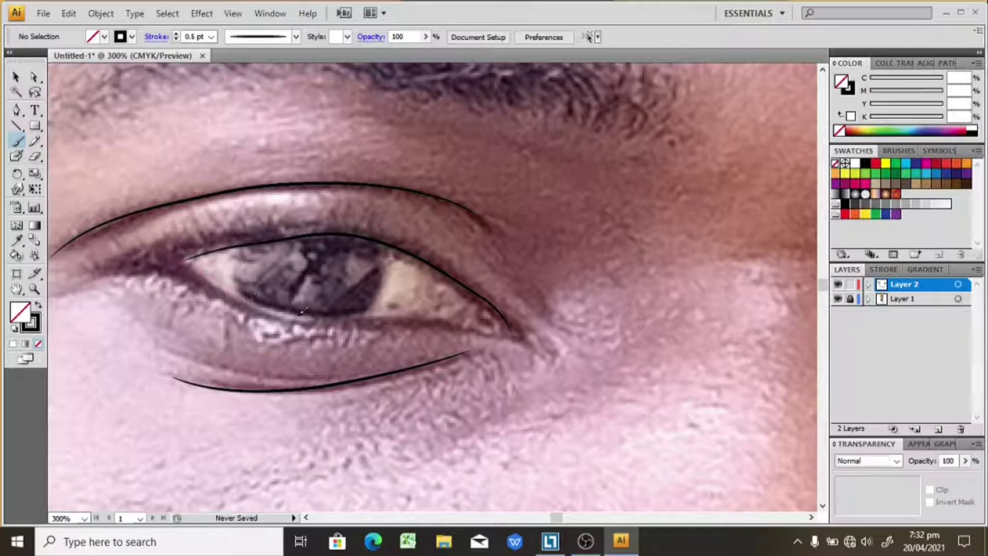
# Trace the eye's lower edge to the outer corner and add a curve closing the iris
pyautogui.moveTo(354, 313); pyautogui.dragTo(393, 312)
pyautogui.moveTo(463, 321); pyautogui.dragTo(510, 333)
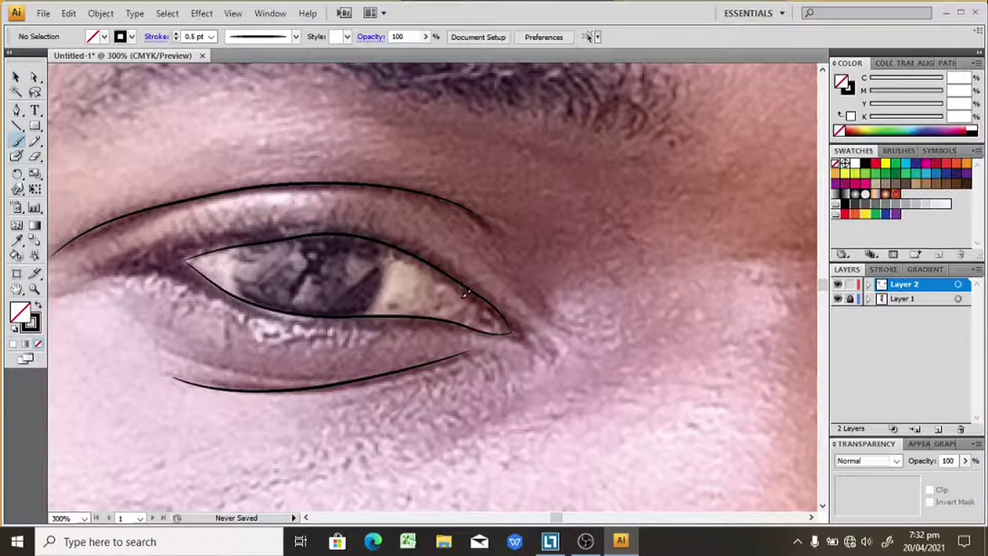
pyautogui.moveTo(454, 313); pyautogui.dragTo(446, 318)
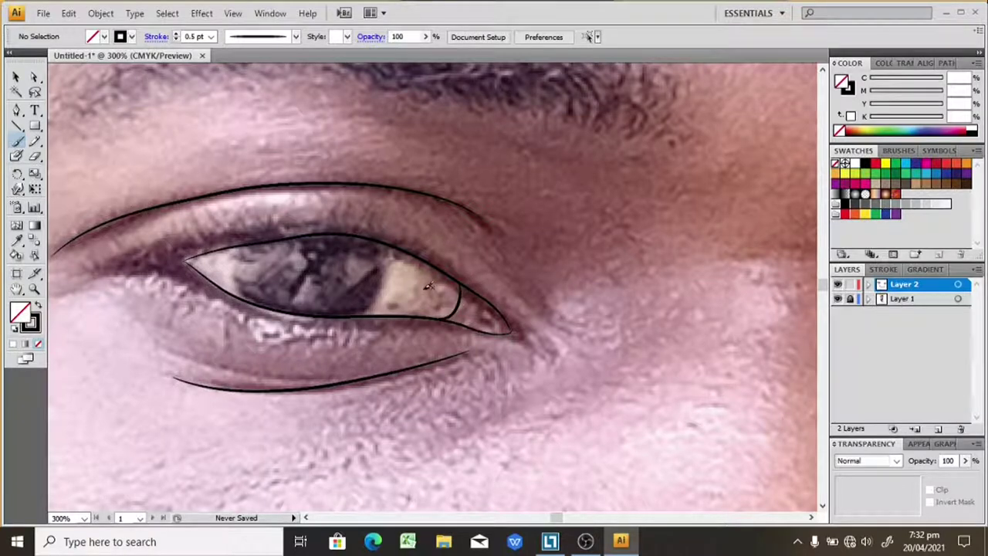
# Switch to the Pencil with black fill, no stroke, and draw the first eye's iris
pyautogui.click(35, 141)
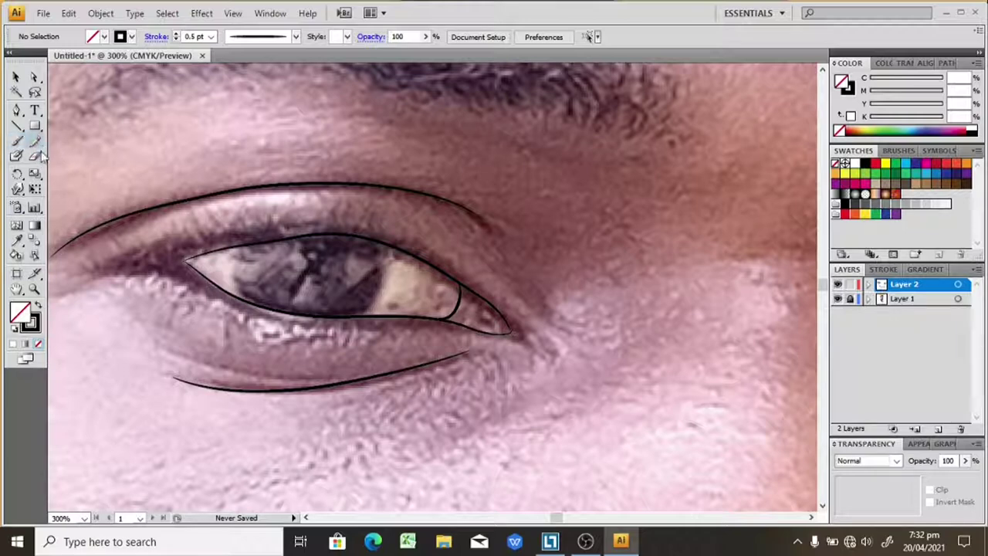
pyautogui.click(39, 305)
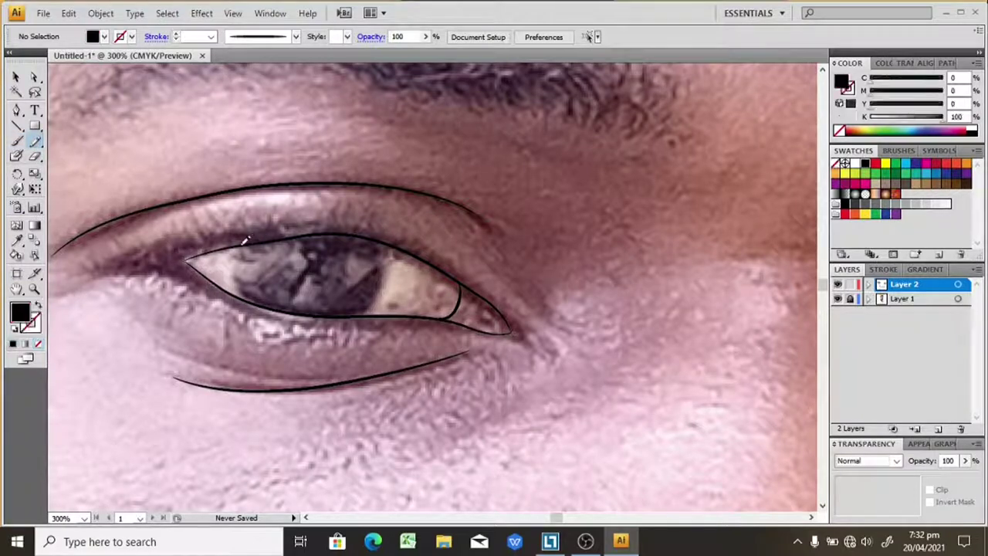
pyautogui.moveTo(246, 242)
pyautogui.mouseDown()
pyautogui.moveTo(247, 291)
pyautogui.moveTo(301, 310)
pyautogui.moveTo(363, 307)
pyautogui.moveTo(384, 287)
pyautogui.moveTo(389, 257)
pyautogui.moveTo(346, 229)
pyautogui.moveTo(276, 230)
pyautogui.moveTo(243, 243)
pyautogui.mouseUp()
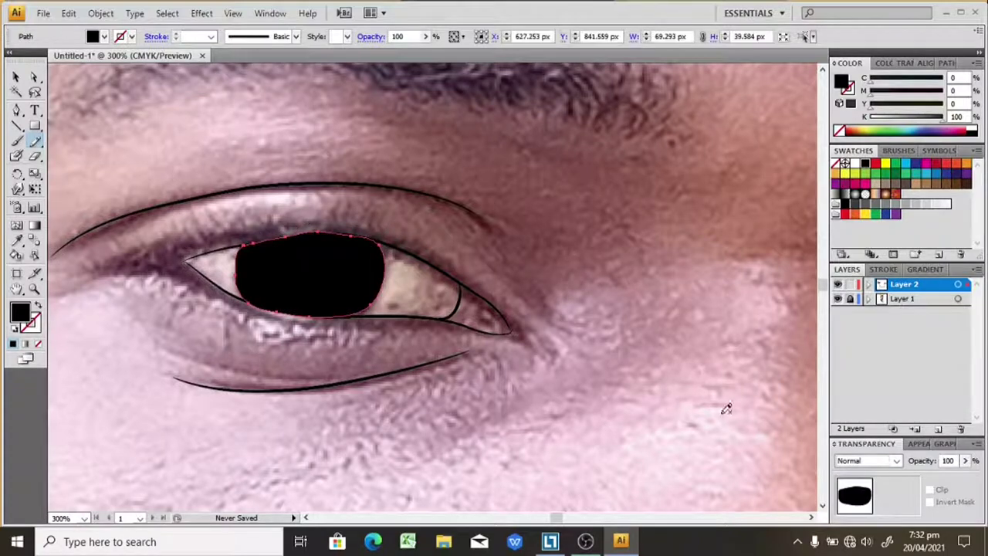
# Draw the second eye's solid black iris shape, then zoom out
pyautogui.click(811, 517)
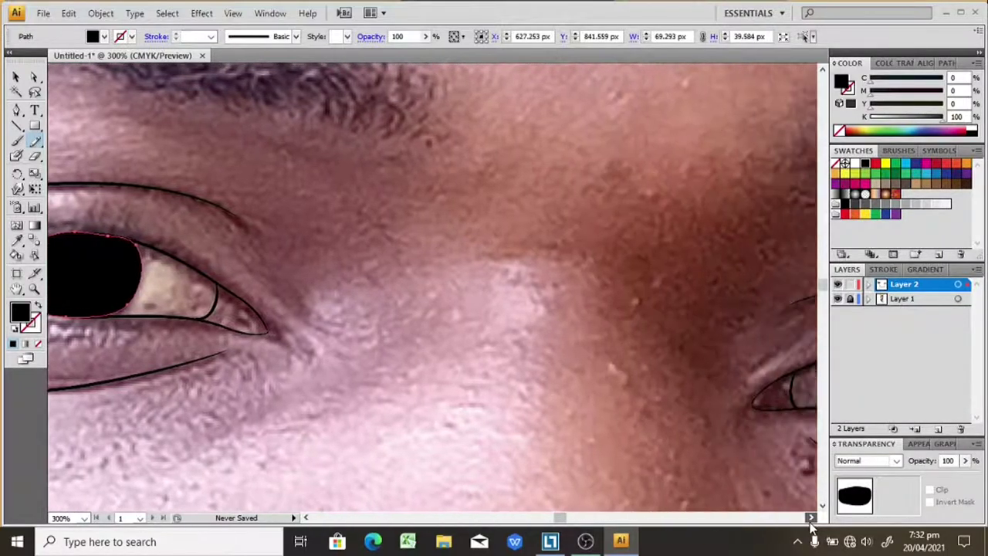
pyautogui.moveTo(810, 518); pyautogui.dragTo(812, 518)
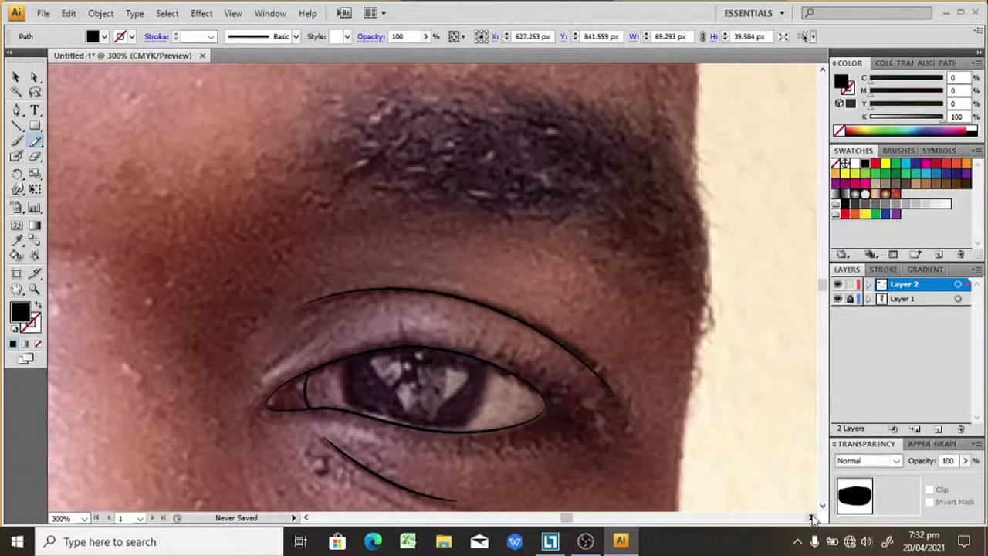
pyautogui.click(822, 506)
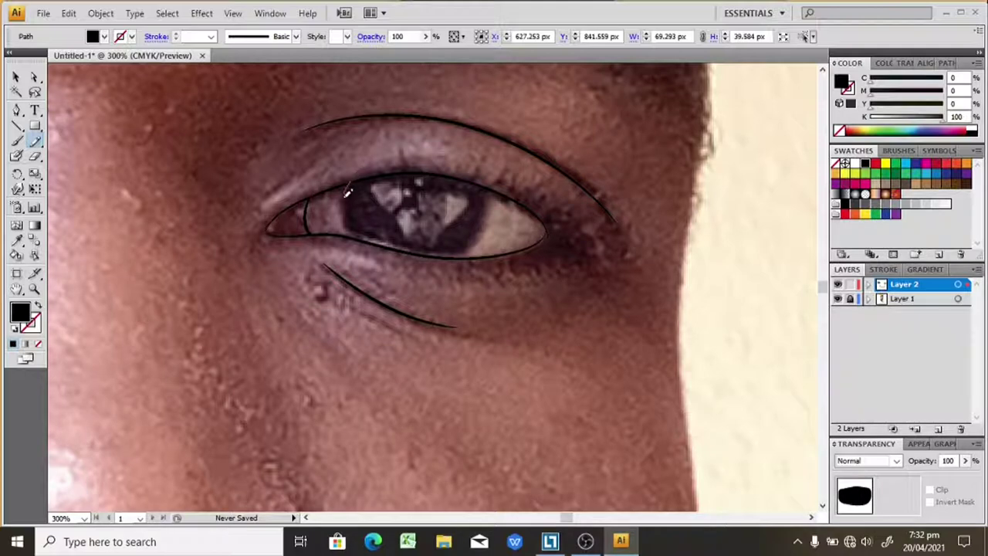
pyautogui.moveTo(353, 224); pyautogui.dragTo(371, 237)
pyautogui.moveTo(455, 251)
pyautogui.mouseDown()
pyautogui.moveTo(475, 176)
pyautogui.moveTo(412, 166)
pyautogui.moveTo(365, 174)
pyautogui.moveTo(356, 186)
pyautogui.mouseUp()
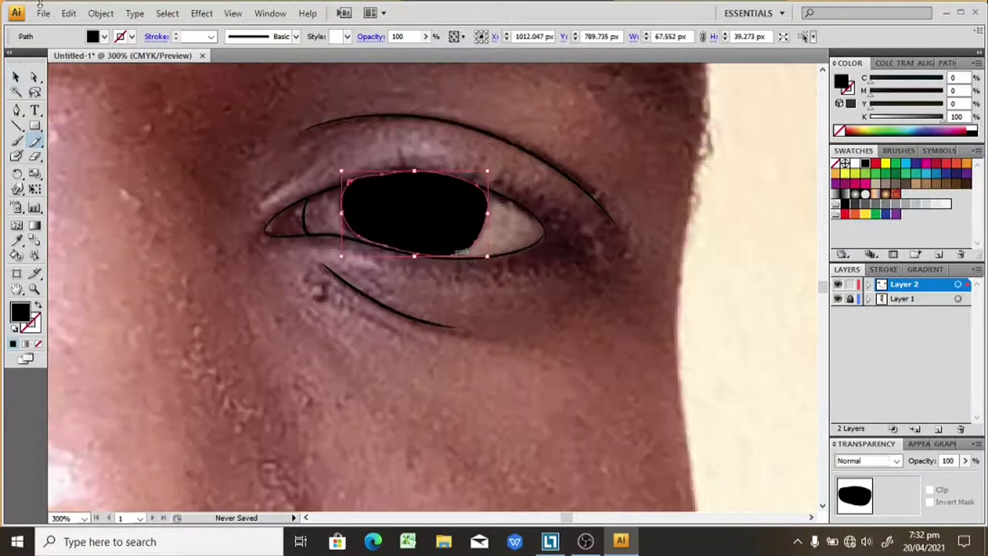
pyautogui.hotkey('ctrl', '-')
pyautogui.hotkey('ctrl', '-')
pyautogui.hotkey('ctrl', '-')
pyautogui.hotkey('ctrl', '-')
# Zoom in on the nostrils and draw a solid black left nostril
pyautogui.click(839, 302)
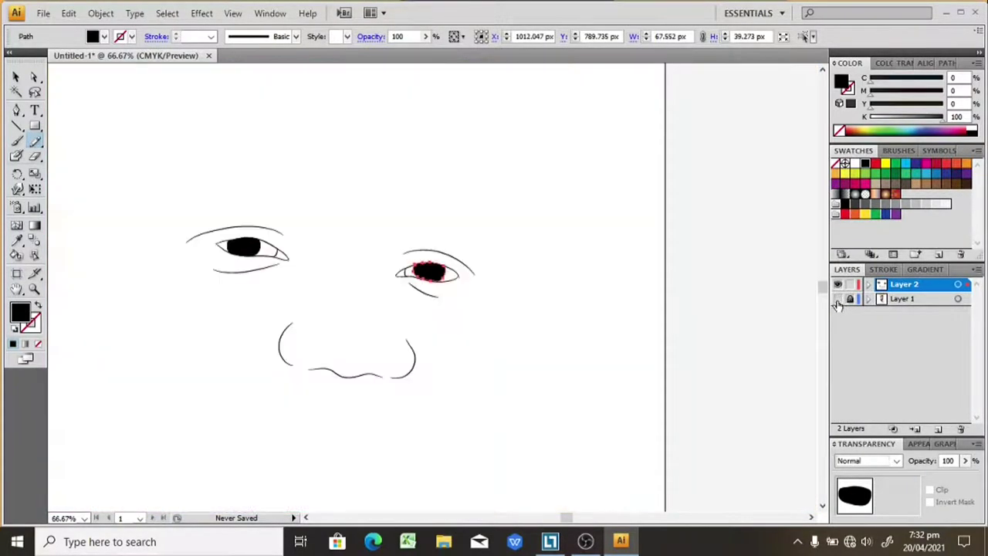
pyautogui.hotkey('ctrl', '+')
pyautogui.hotkey('ctrl', '+')
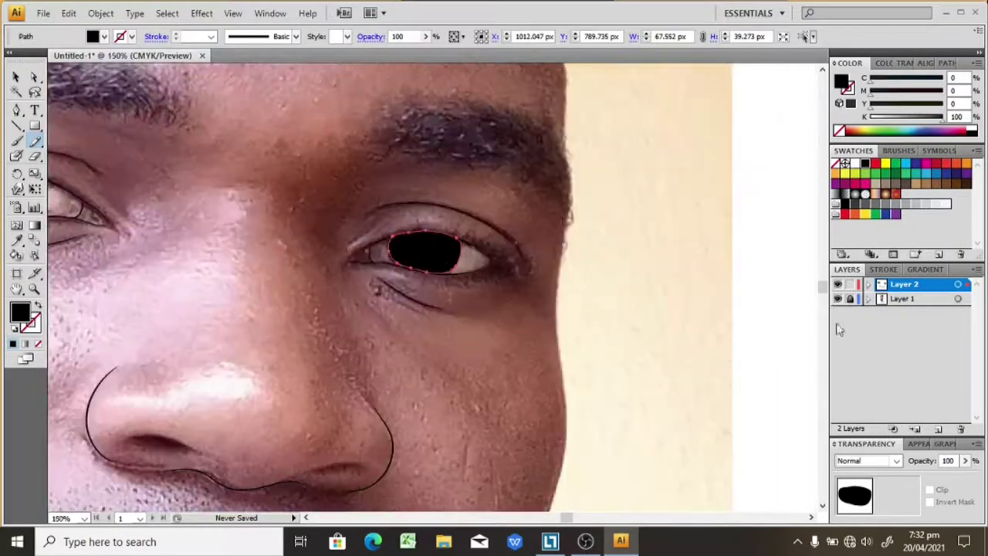
pyautogui.click(822, 507)
pyautogui.scroll(-2, 825, 514)
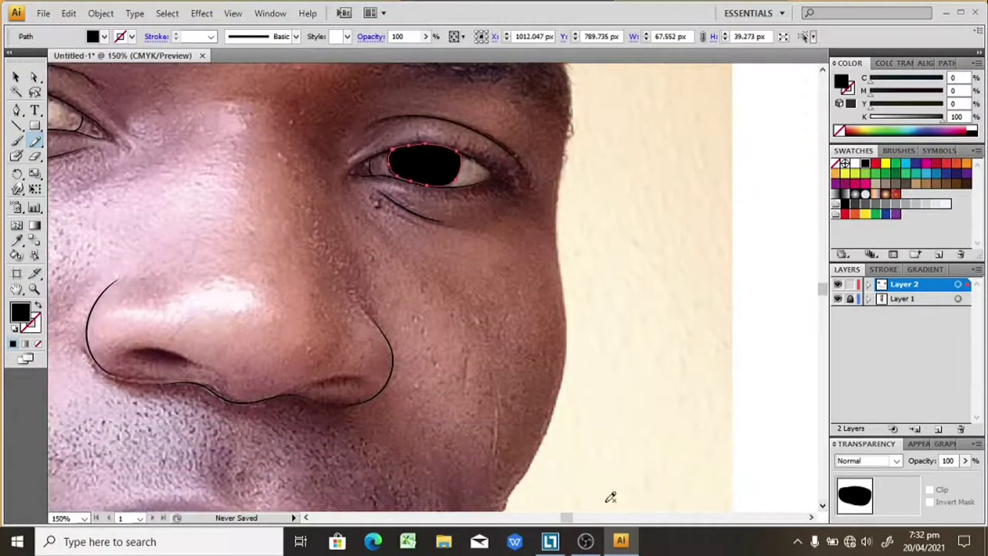
pyautogui.click(306, 517)
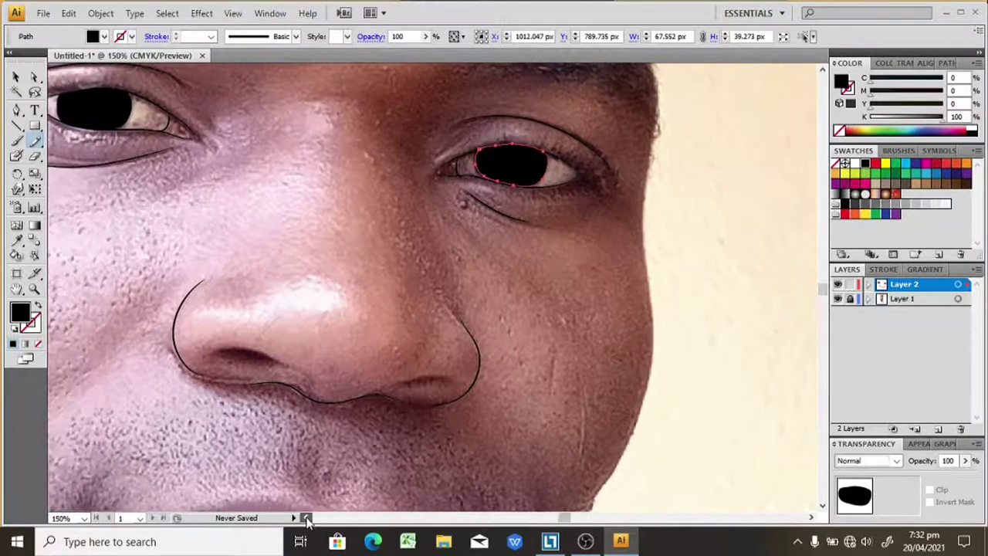
pyautogui.click(306, 518)
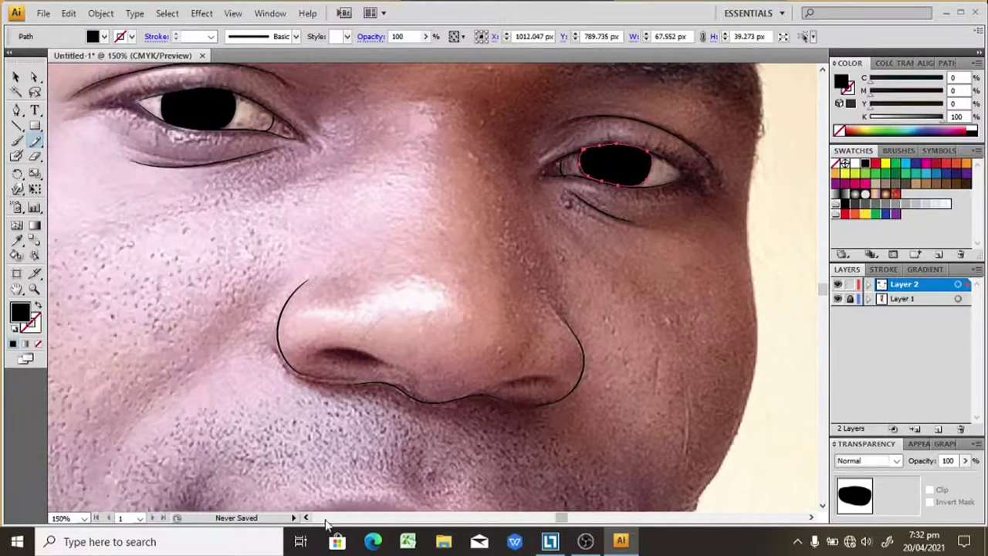
pyautogui.click(823, 506)
pyautogui.hotkey('ctrl', '+')
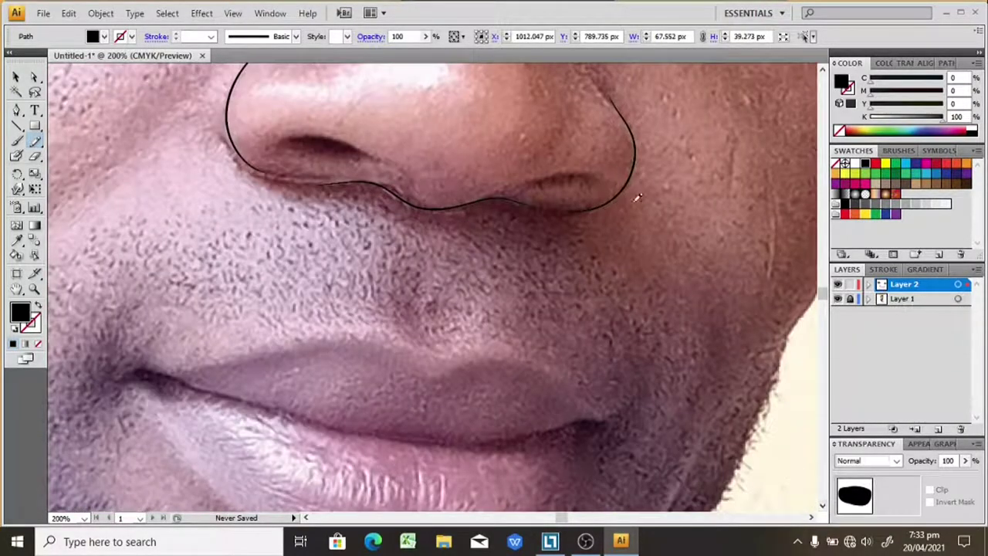
pyautogui.click(822, 68)
pyautogui.hotkey('ctrl', '+')
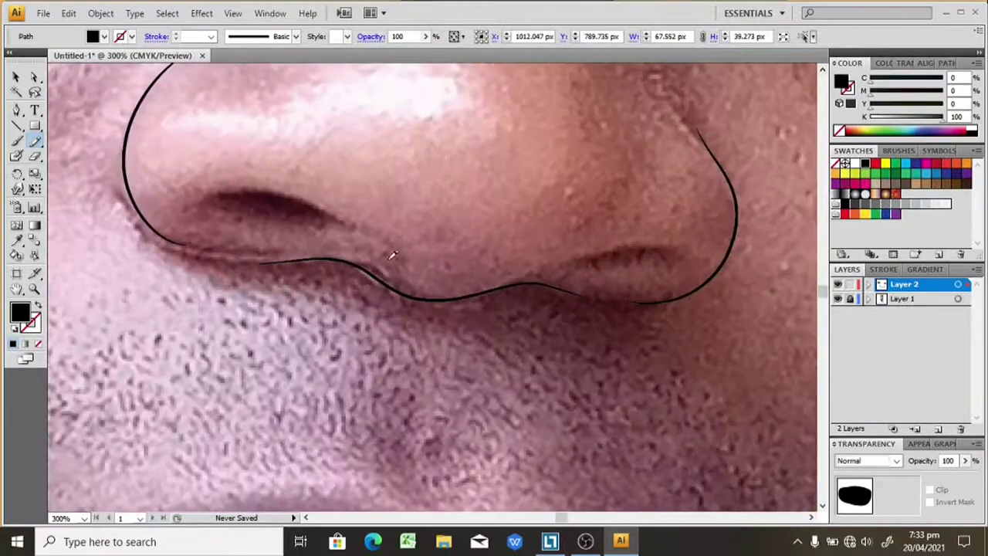
pyautogui.moveTo(351, 221)
pyautogui.mouseDown()
pyautogui.moveTo(266, 186)
pyautogui.moveTo(220, 207)
pyautogui.moveTo(349, 224)
pyautogui.mouseUp()
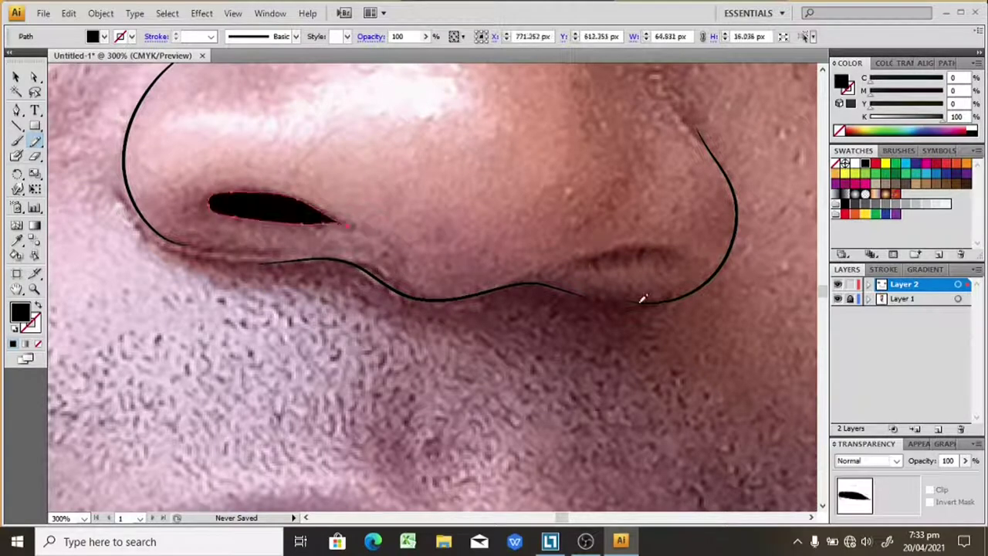
# Draw the solid black right nostril shape, then zoom out to the whole face
pyautogui.moveTo(583, 255); pyautogui.dragTo(681, 244)
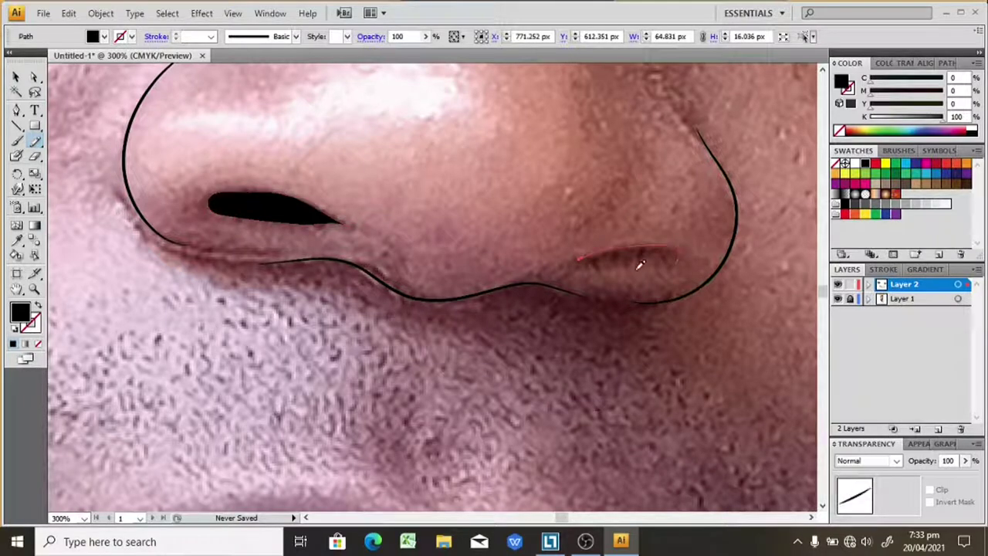
pyautogui.moveTo(641, 265); pyautogui.dragTo(575, 262)
pyautogui.hotkey('ctrl', '-')
pyautogui.hotkey('ctrl', '-')
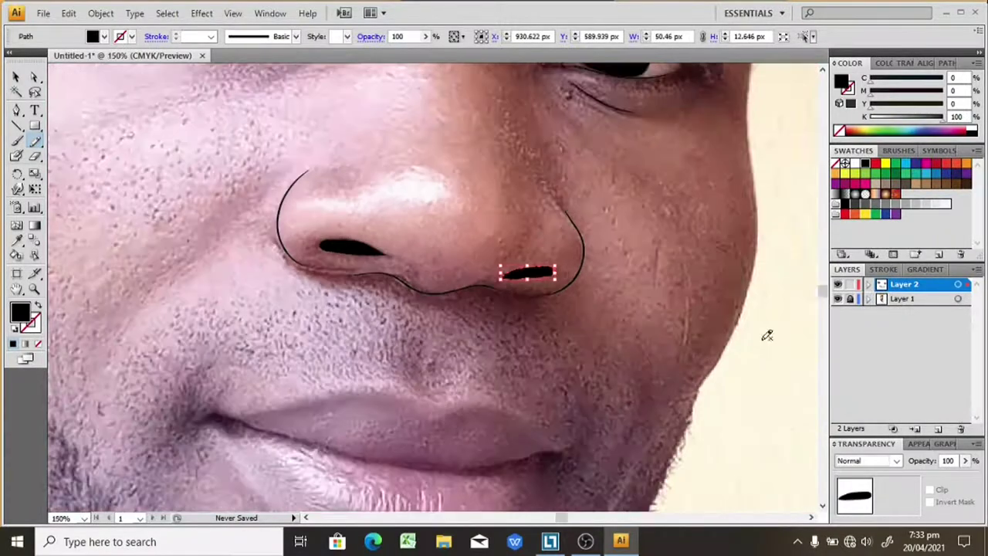
pyautogui.hotkey('ctrl', '-')
pyautogui.hotkey('ctrl', '-')
pyautogui.hotkey('ctrl', '-')
# Deselect the nostril shape and zoom in to 200% on the ear
pyautogui.press('v')
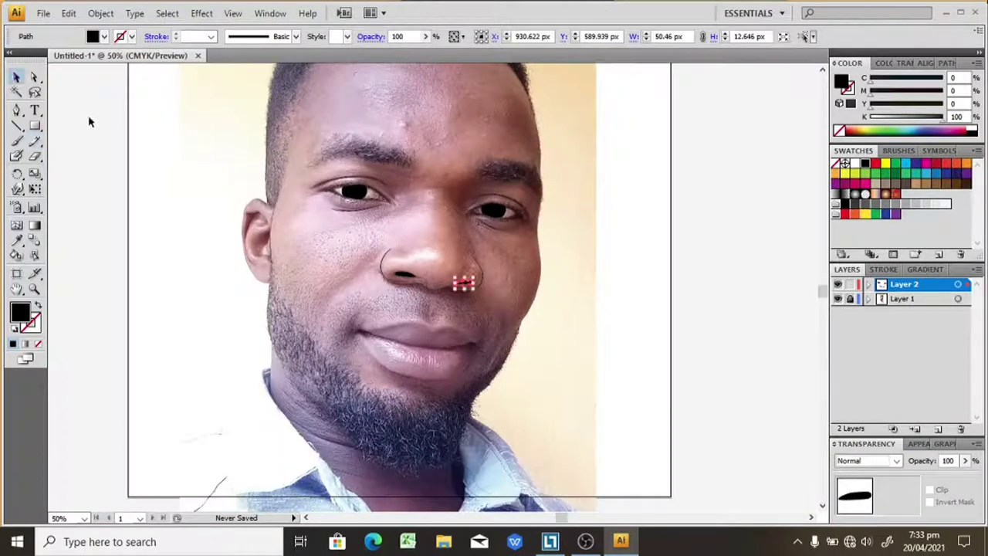
pyautogui.click(133, 157)
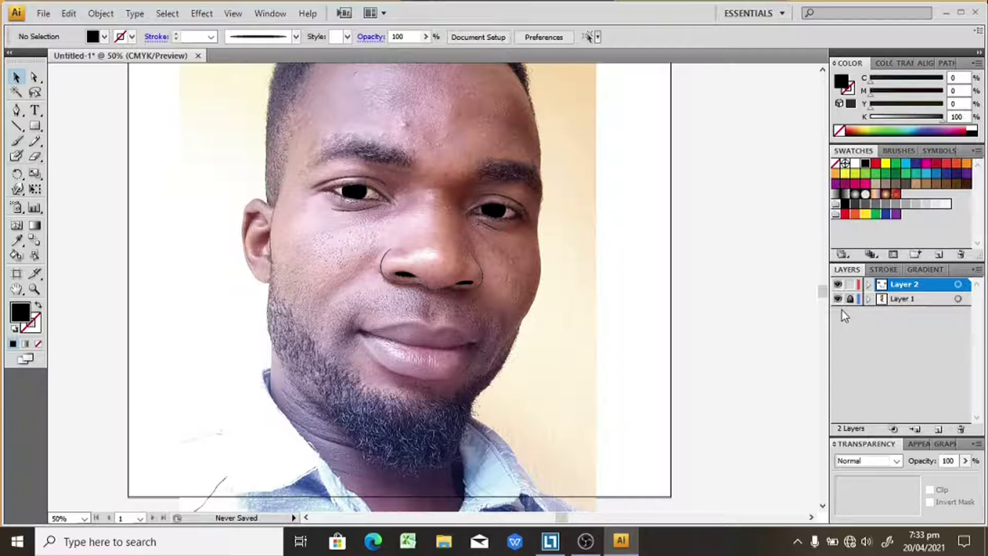
pyautogui.hotkey('ctrl', '+')
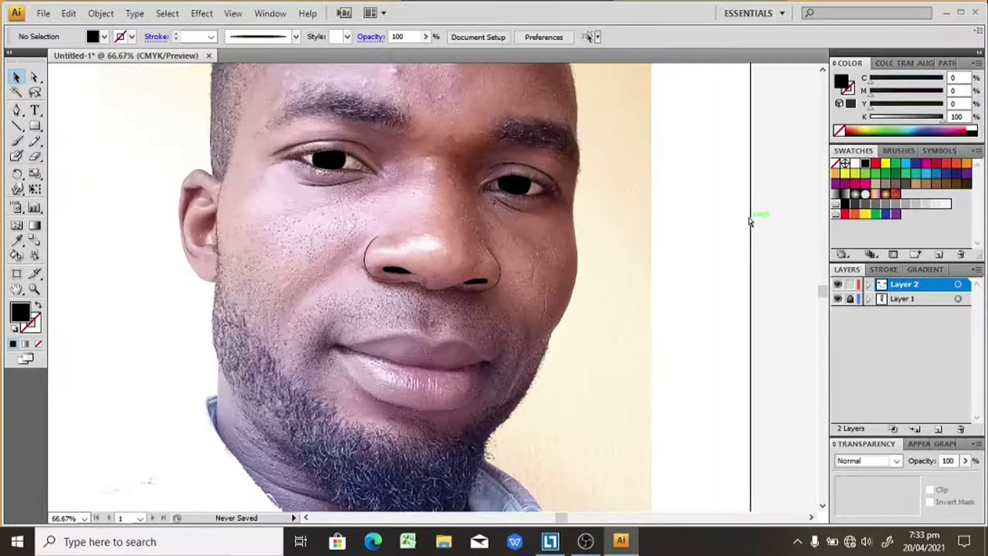
pyautogui.hscroll(-5, 309, 506)
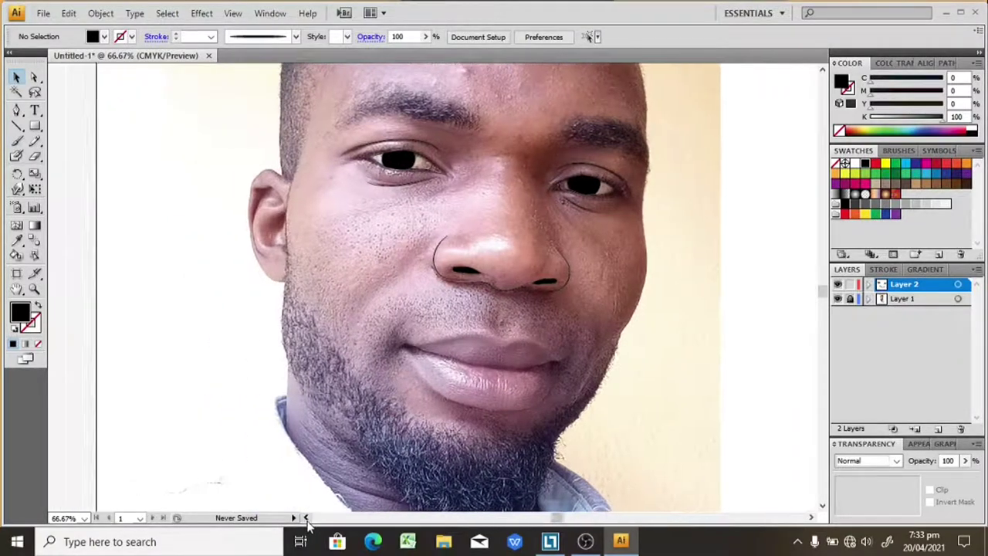
pyautogui.hotkey('ctrl', '+')
pyautogui.click(822, 72)
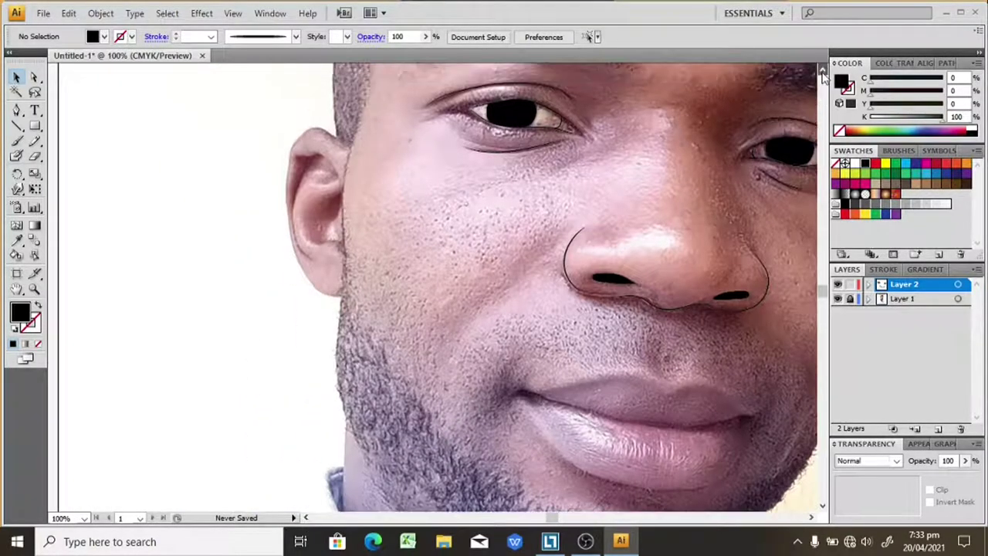
pyautogui.hotkey('ctrl', '+')
pyautogui.hotkey('ctrl', '+')
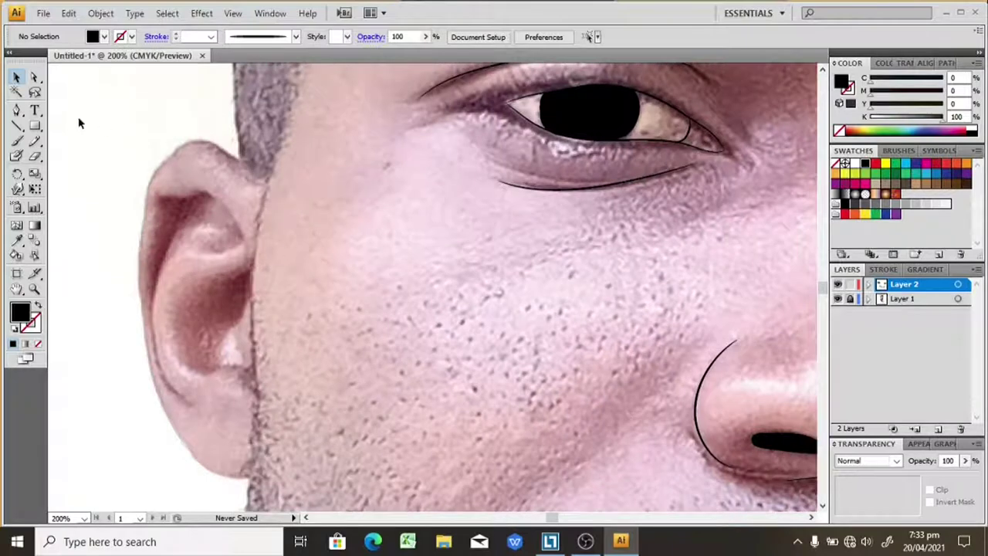
# Set a 0.5 pt black Paintbrush stroke with no fill and draw a curve inside the ear
pyautogui.click(17, 141)
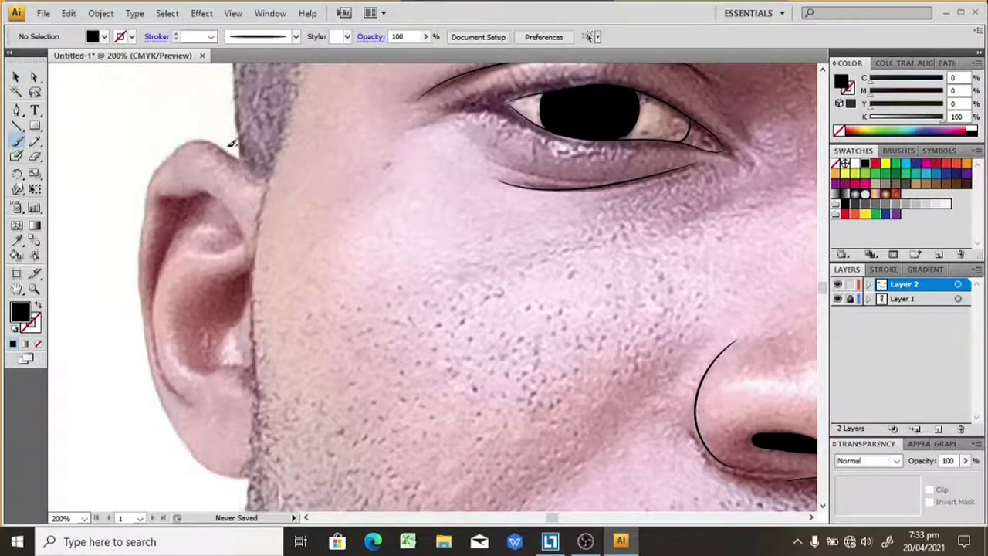
pyautogui.click(211, 36)
pyautogui.click(203, 62)
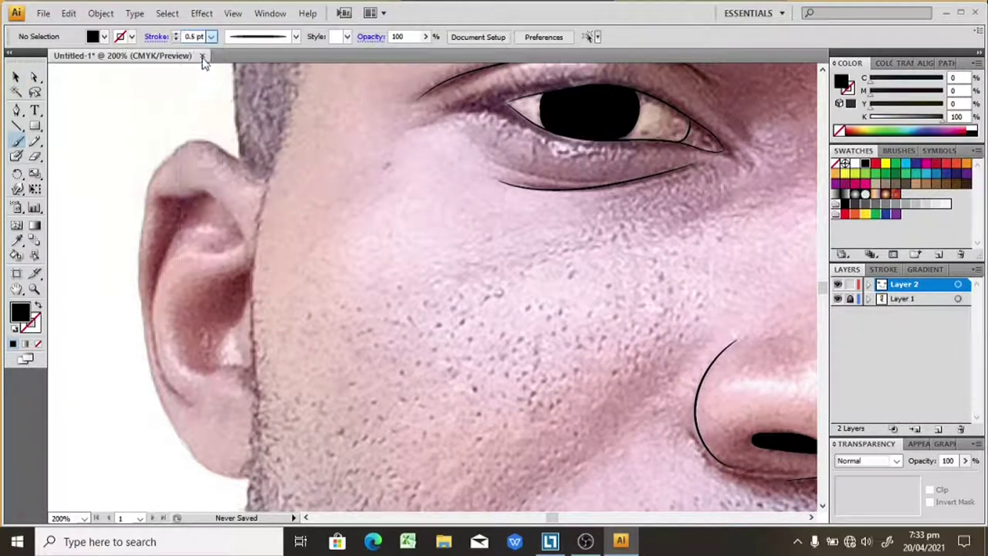
pyautogui.click(120, 37)
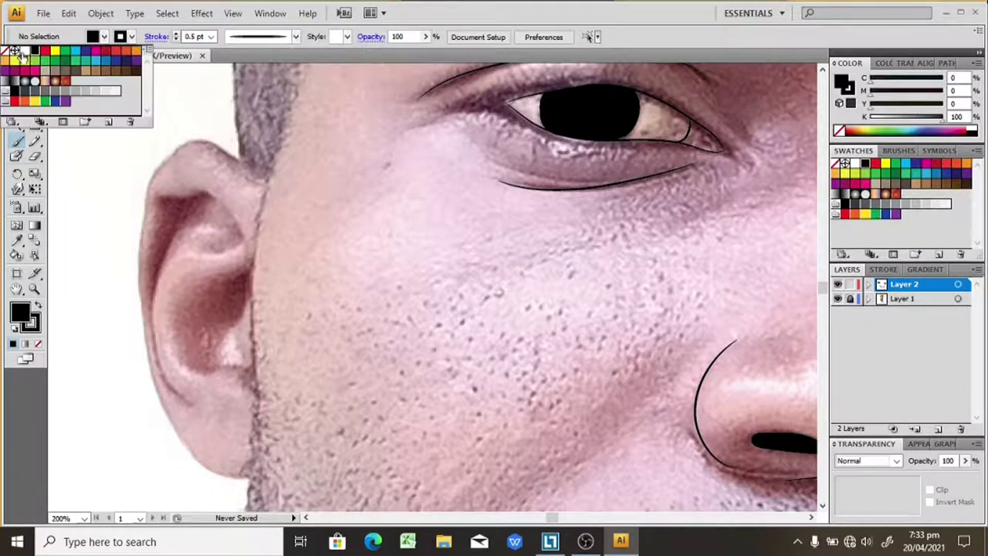
pyautogui.click(7, 51)
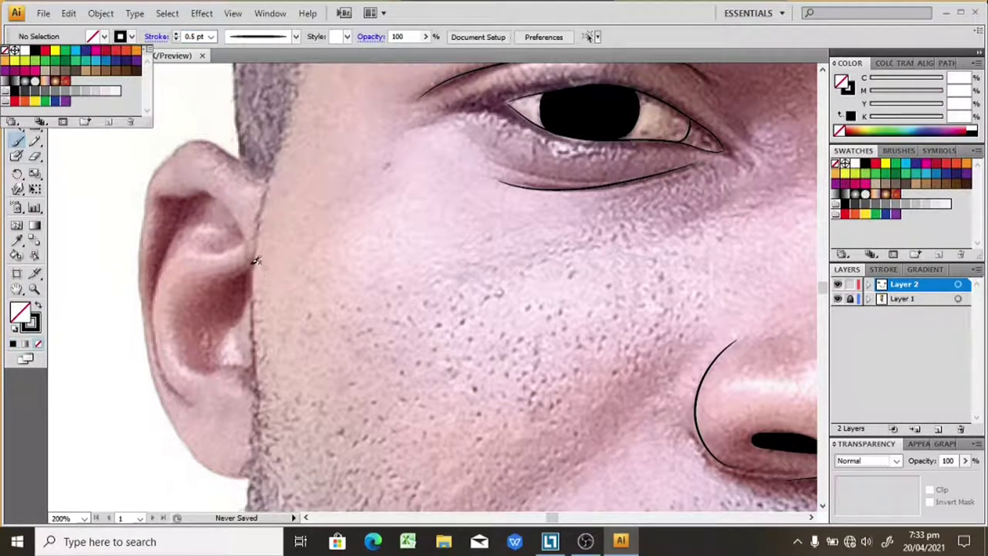
pyautogui.click(257, 256)
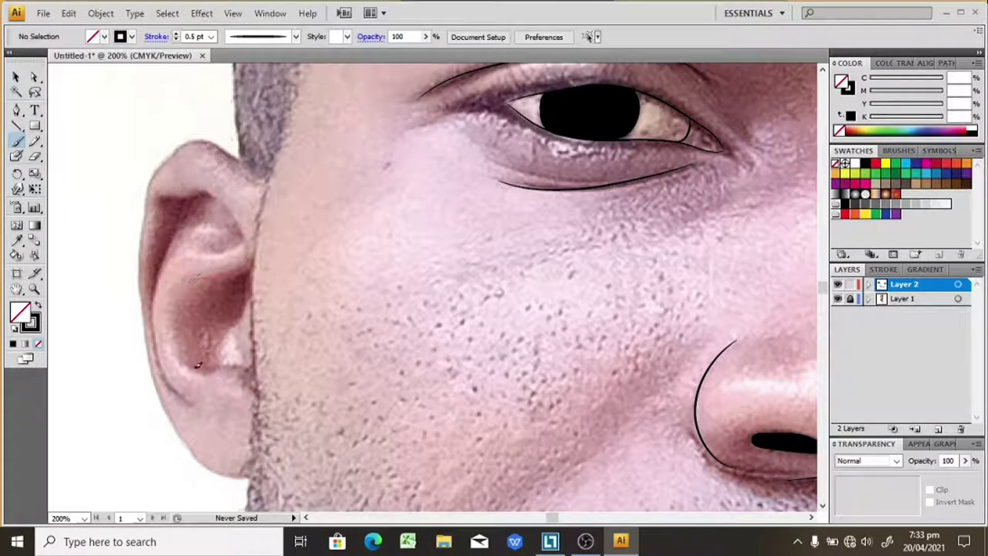
pyautogui.moveTo(198, 366); pyautogui.dragTo(224, 363)
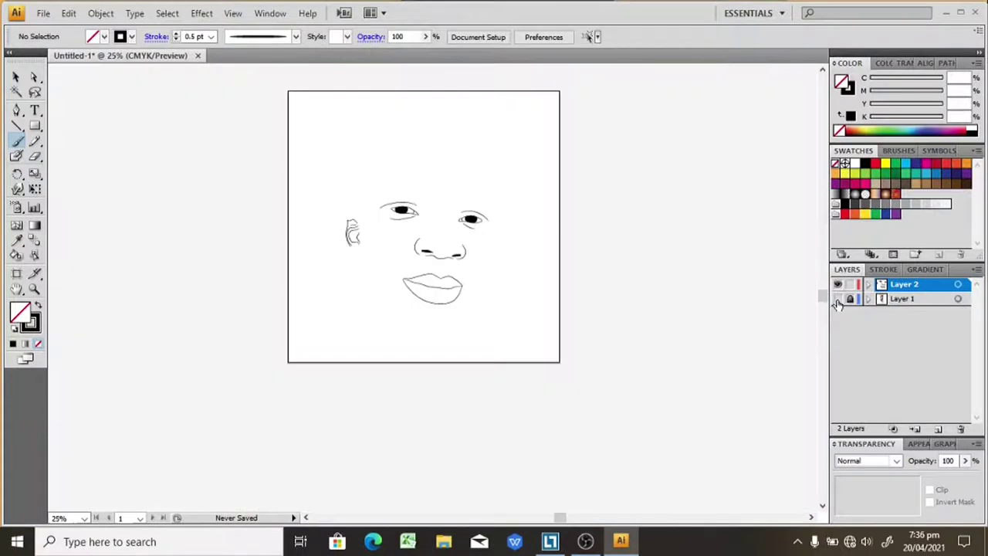
# Toggle Layer 1's photo visibility to compare the line art against it
pyautogui.click(839, 300)
pyautogui.click(838, 299)
pyautogui.click(841, 306)
pyautogui.hotkey('ctrl', '+')
# Redraw the nose's bottom contour at 200%, then draw curls along the left hairline
pyautogui.hotkey('ctrl', '+')
pyautogui.hotkey('ctrl', '+')
pyautogui.hotkey('ctrl', '-')
pyautogui.hotkey('ctrl', '-')
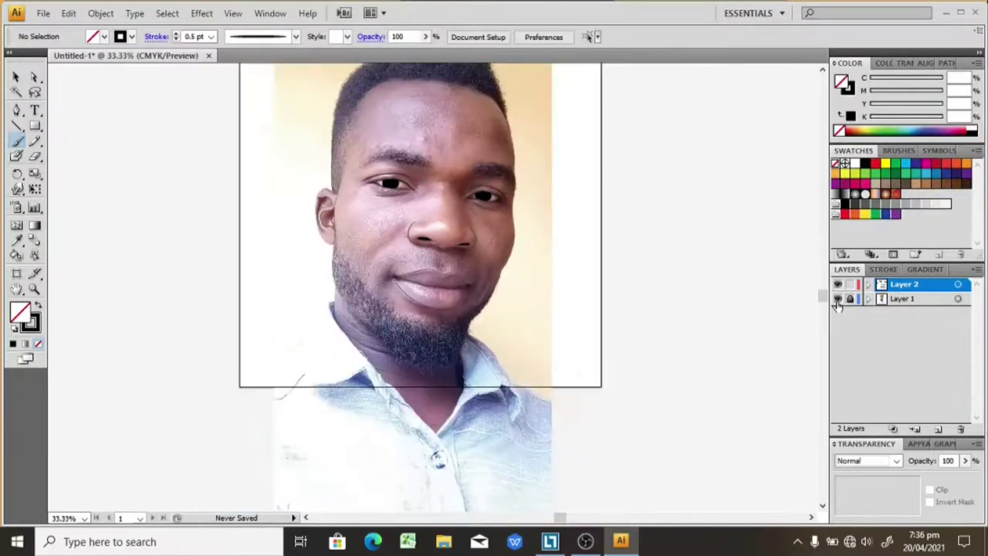
pyautogui.click(838, 300)
pyautogui.click(838, 300)
pyautogui.hotkey('ctrl', '+')
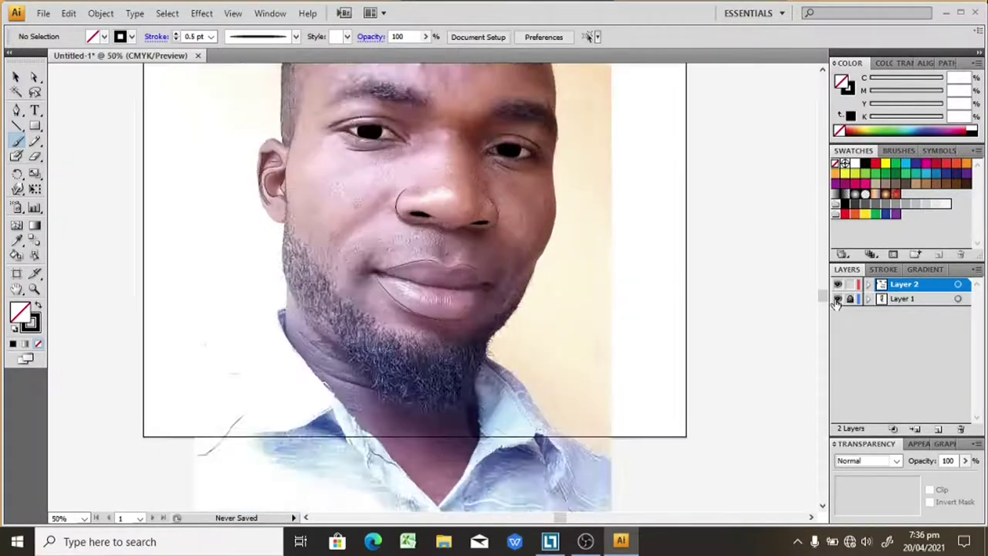
pyautogui.hotkey('ctrl', '+')
pyautogui.hotkey('ctrl', '+')
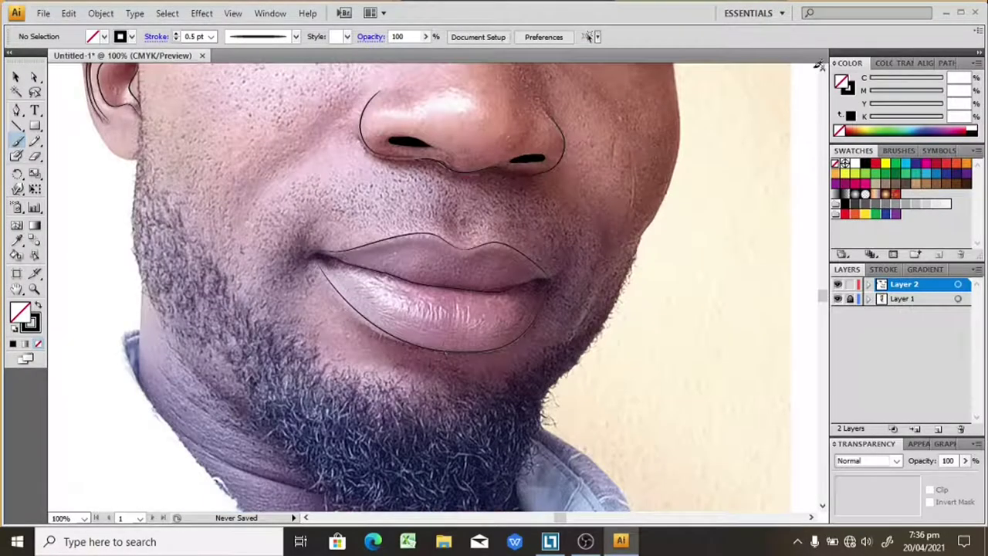
pyautogui.click(822, 69)
pyautogui.hotkey('ctrl', '+')
pyautogui.hotkey('ctrl', '+')
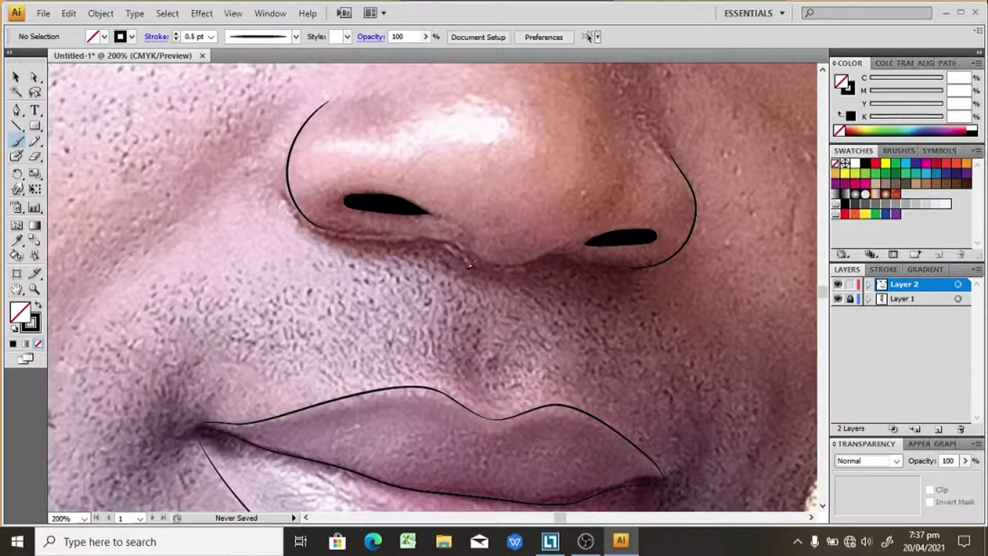
pyautogui.hotkey('ctrl', '+')
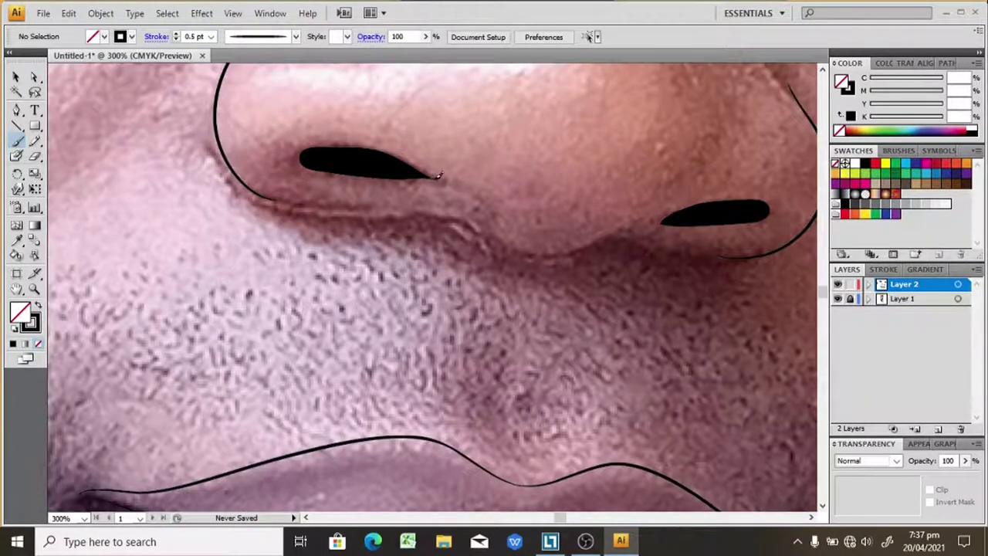
pyautogui.moveTo(506, 228); pyautogui.dragTo(592, 241)
pyautogui.moveTo(647, 218); pyautogui.dragTo(684, 216)
pyautogui.hotkey('ctrl', '-')
pyautogui.hotkey('ctrl', '-')
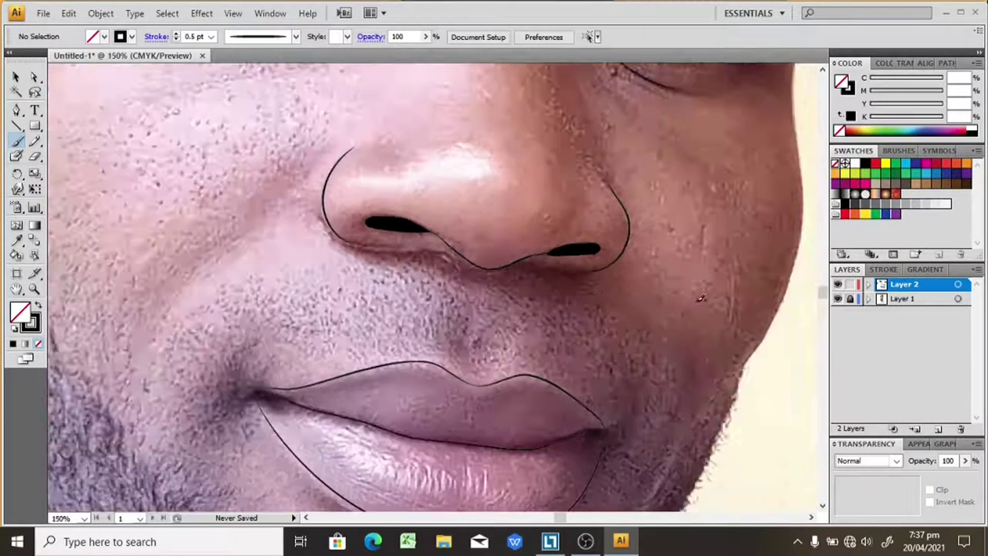
pyautogui.moveTo(263, 243)
pyautogui.mouseDown()
pyautogui.moveTo(193, 275)
pyautogui.moveTo(163, 315)
pyautogui.mouseUp()
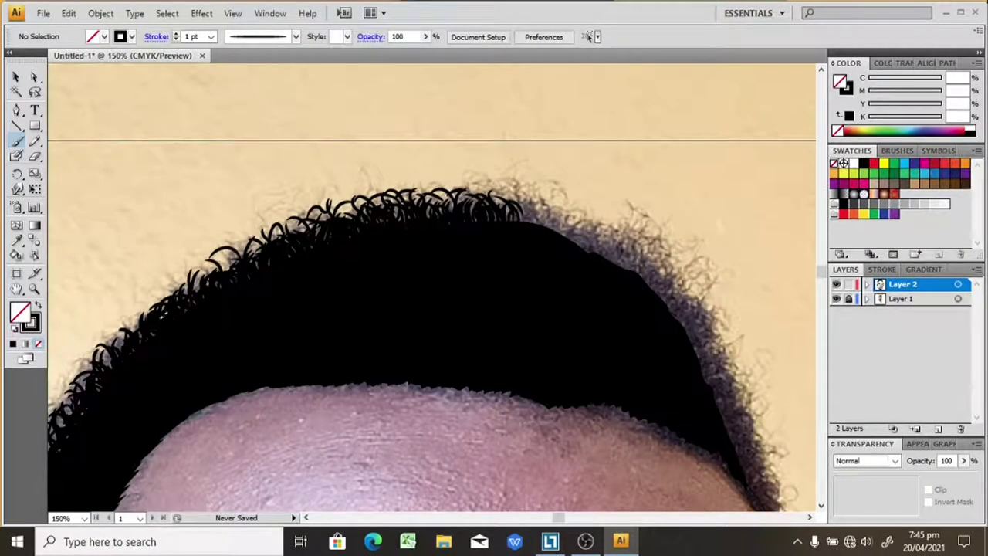
# Preview the hair with the photo hidden, then paint curls along the top hairline toward the right
pyautogui.hotkey('ctrl', '-')
pyautogui.hotkey('ctrl', '-')
pyautogui.hotkey('ctrl', '-')
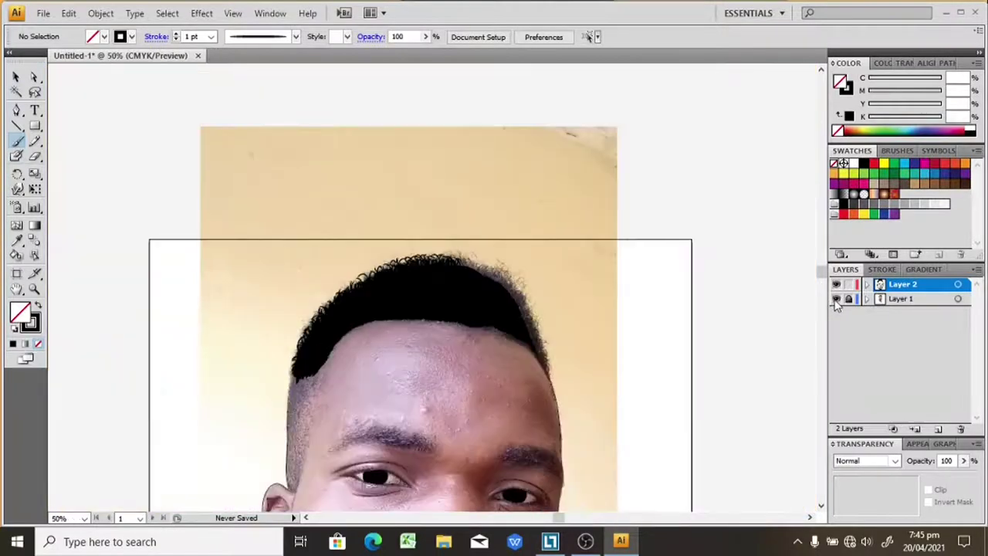
pyautogui.click(836, 299)
pyautogui.hotkey('ctrl', '+')
pyautogui.hotkey('ctrl', '+')
pyautogui.hotkey('ctrl', '+')
pyautogui.hotkey('ctrl', '+')
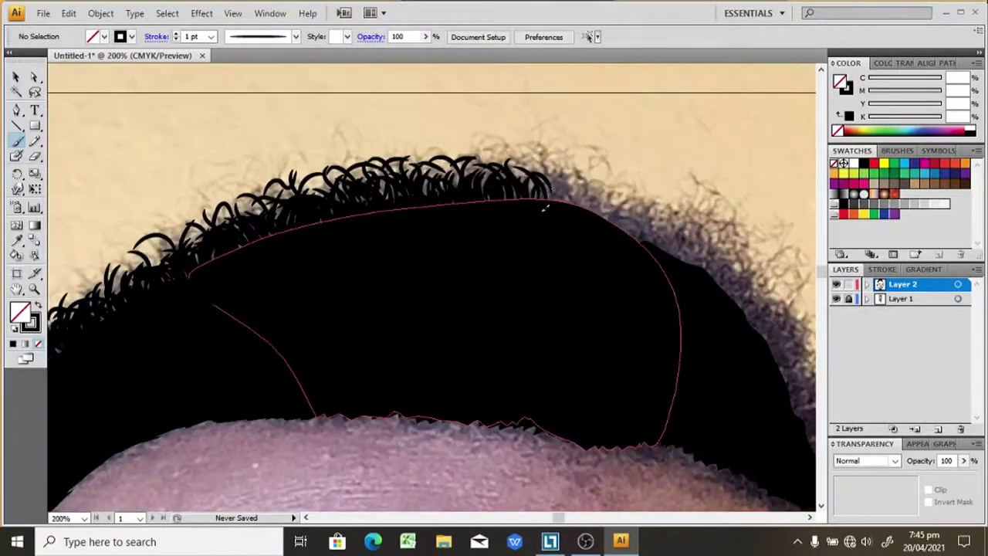
pyautogui.moveTo(572, 207)
pyautogui.mouseDown()
pyautogui.moveTo(566, 186)
pyautogui.moveTo(596, 184)
pyautogui.moveTo(557, 176)
pyautogui.mouseUp()
pyautogui.moveTo(562, 205); pyautogui.dragTo(547, 163)
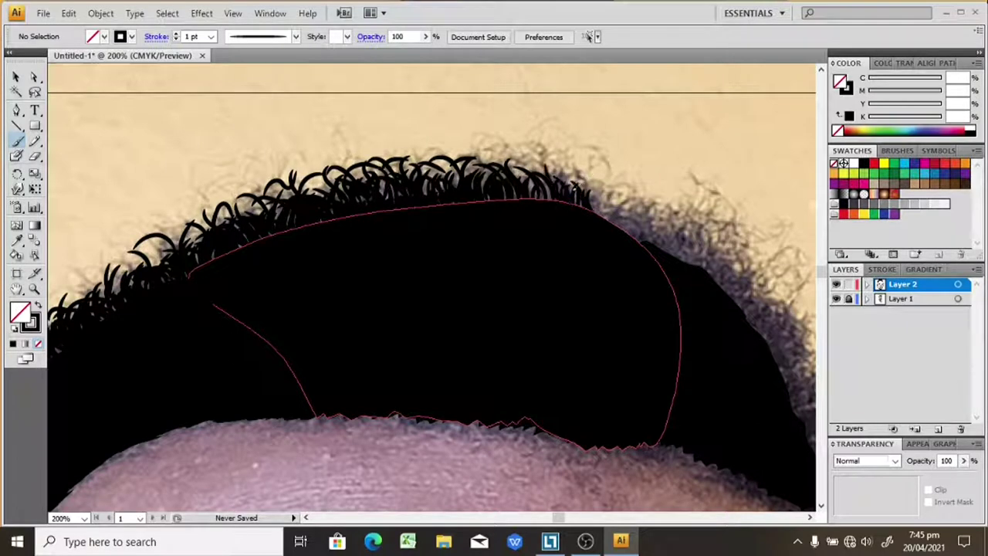
pyautogui.moveTo(599, 213)
pyautogui.mouseDown()
pyautogui.moveTo(591, 186)
pyautogui.moveTo(623, 193)
pyautogui.mouseUp()
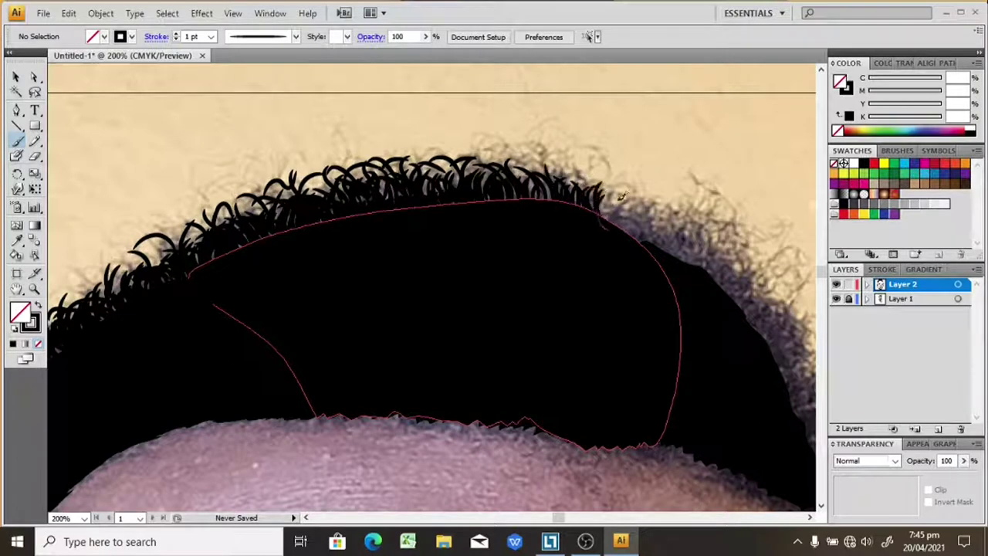
pyautogui.moveTo(606, 230); pyautogui.dragTo(616, 199)
pyautogui.moveTo(625, 233); pyautogui.dragTo(631, 201)
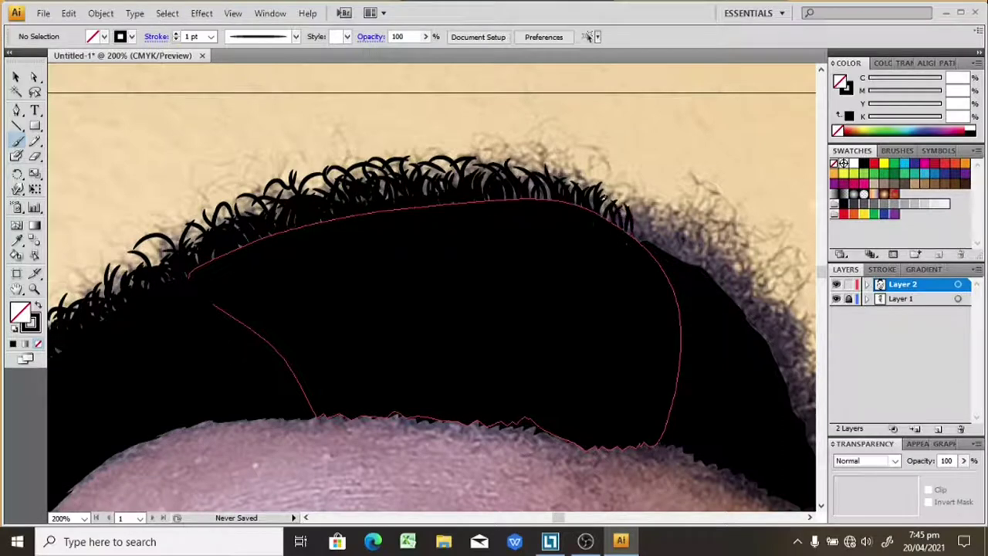
# Continue and thicken the curl strokes at the right end of the hairline
pyautogui.moveTo(631, 242)
pyautogui.mouseDown()
pyautogui.moveTo(639, 216)
pyautogui.moveTo(667, 213)
pyautogui.mouseUp()
pyautogui.moveTo(655, 258); pyautogui.dragTo(657, 221)
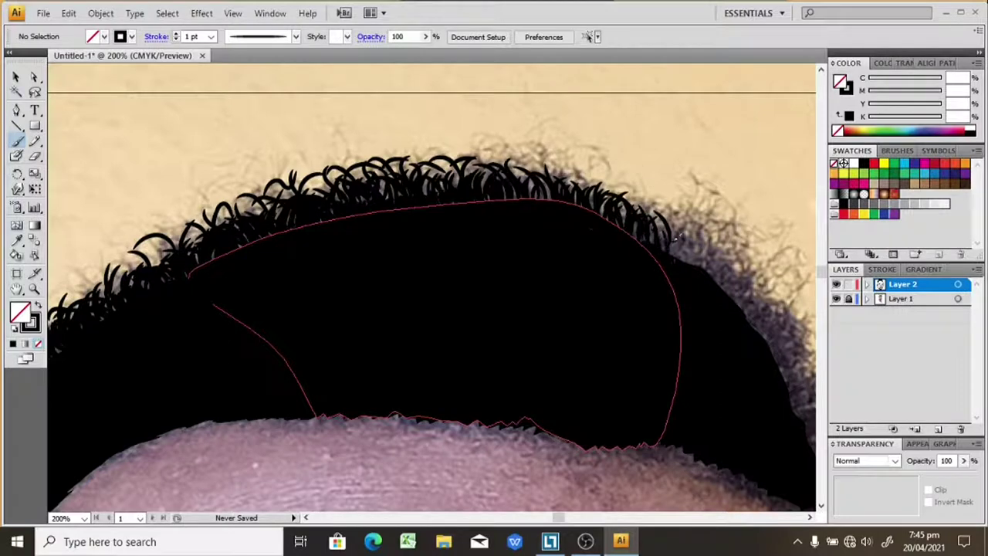
pyautogui.moveTo(668, 260)
pyautogui.mouseDown()
pyautogui.moveTo(675, 224)
pyautogui.moveTo(687, 221)
pyautogui.moveTo(694, 234)
pyautogui.mouseUp()
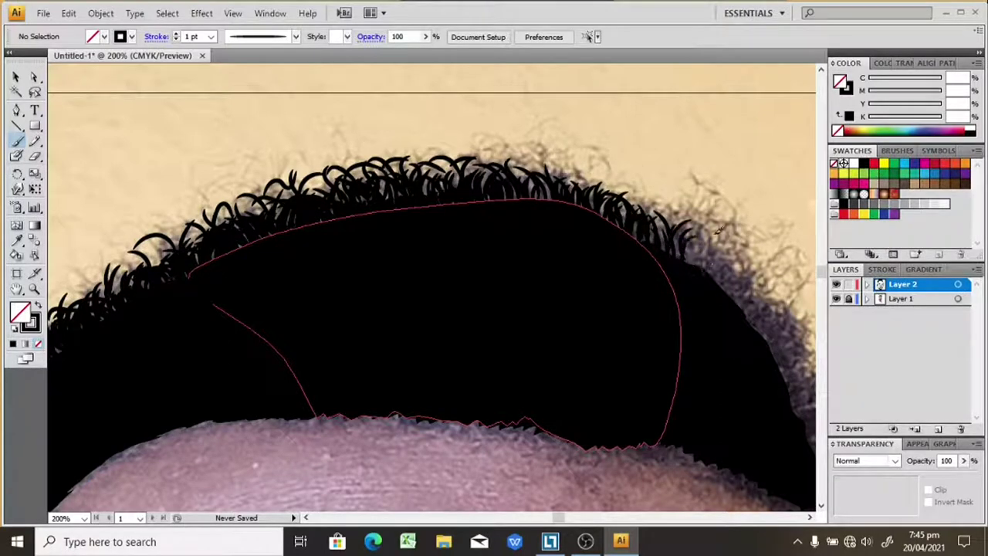
pyautogui.moveTo(699, 275); pyautogui.dragTo(709, 233)
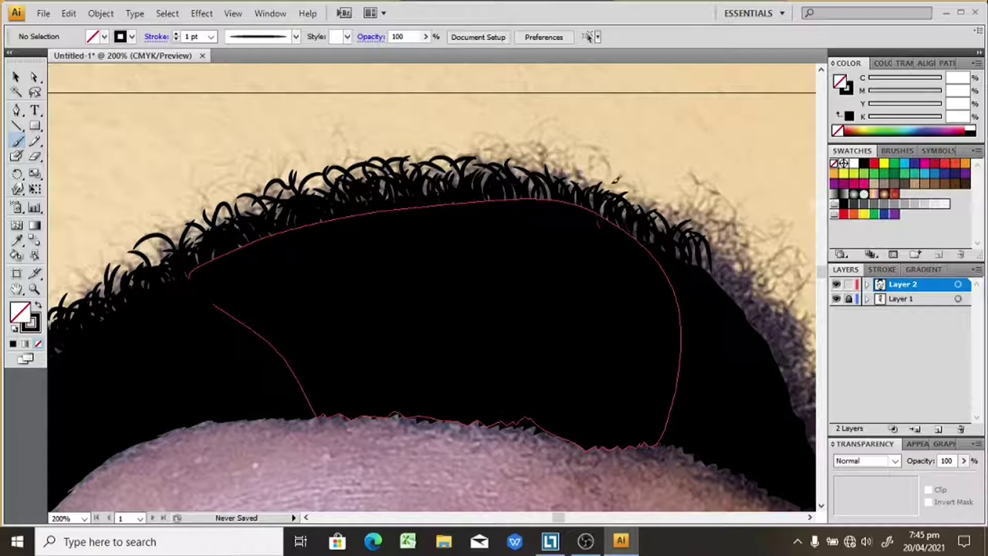
pyautogui.moveTo(672, 231); pyautogui.dragTo(707, 244)
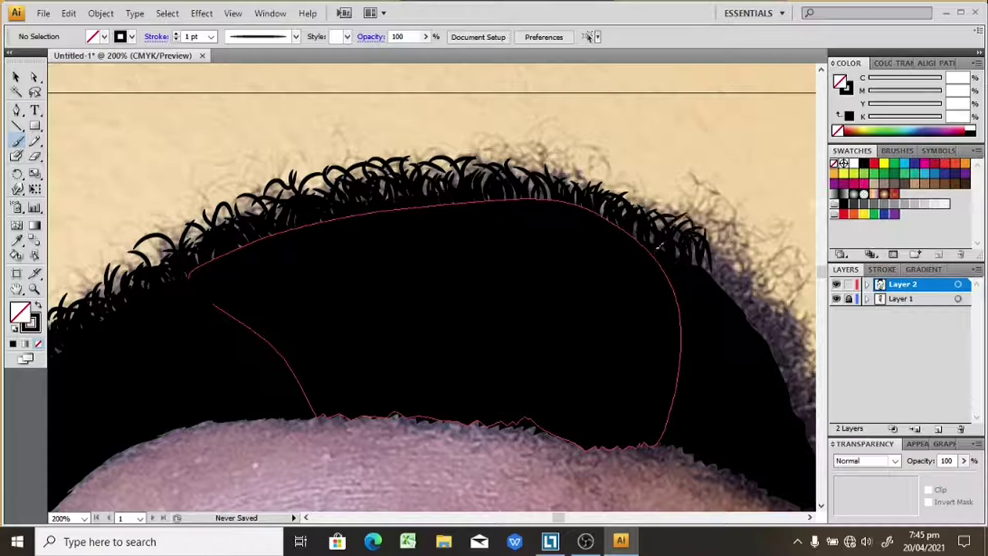
# Pan right and paint curls along the hair's right edge
pyautogui.click(809, 517)
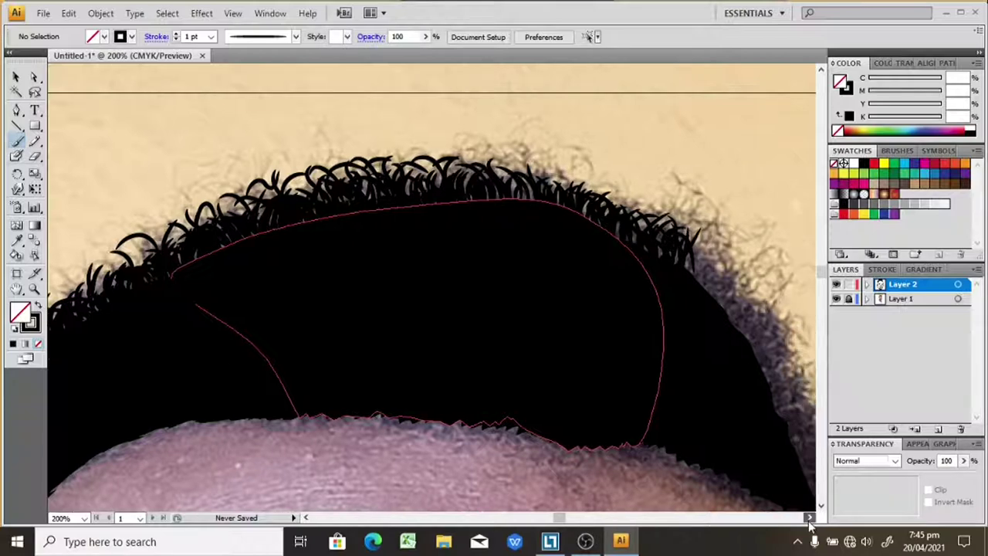
pyautogui.click(821, 505)
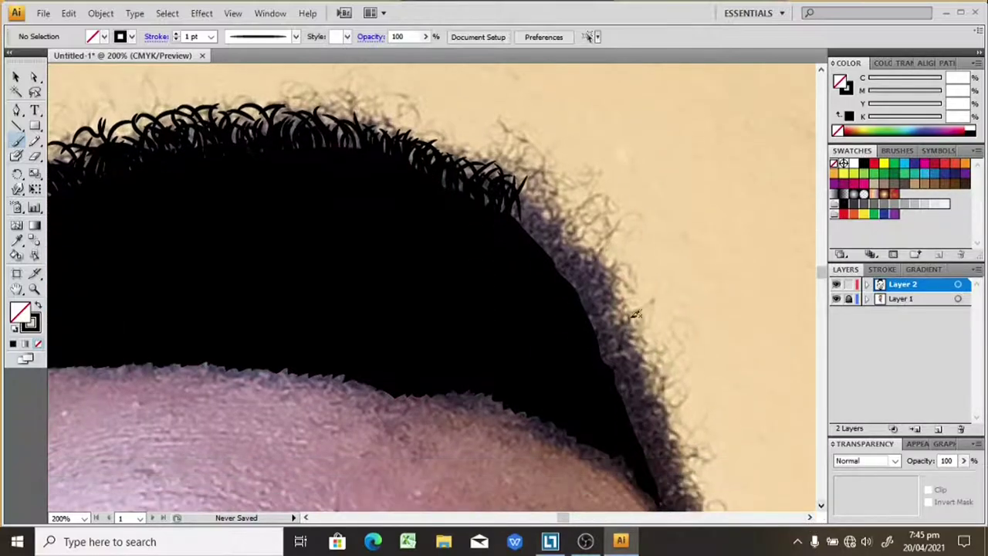
pyautogui.moveTo(553, 252)
pyautogui.mouseDown()
pyautogui.moveTo(557, 216)
pyautogui.moveTo(540, 207)
pyautogui.moveTo(533, 216)
pyautogui.moveTo(514, 191)
pyautogui.mouseUp()
pyautogui.moveTo(545, 221); pyautogui.dragTo(533, 196)
pyautogui.moveTo(554, 245)
pyautogui.mouseDown()
pyautogui.moveTo(540, 201)
pyautogui.moveTo(549, 217)
pyautogui.mouseUp()
pyautogui.moveTo(567, 266); pyautogui.dragTo(556, 216)
pyautogui.moveTo(539, 272); pyautogui.dragTo(527, 222)
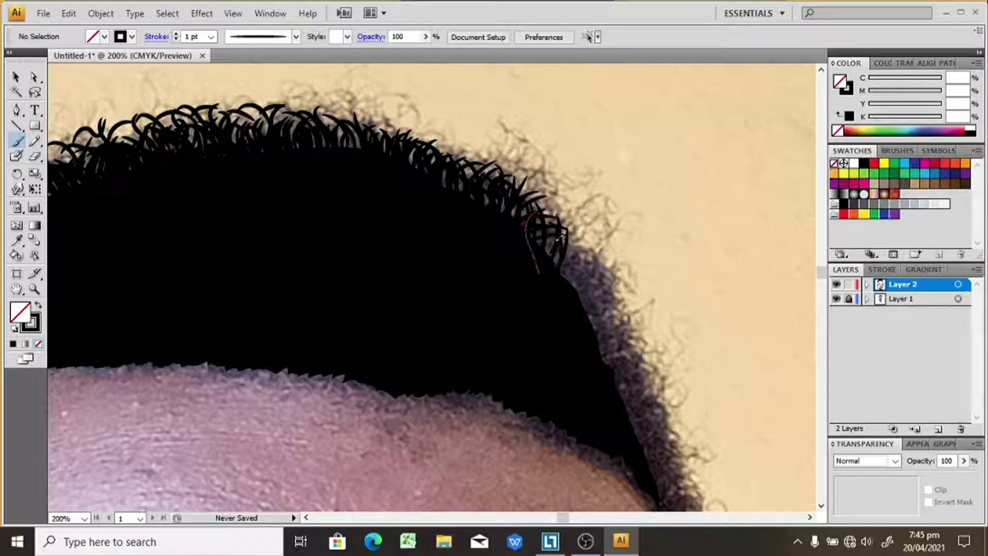
pyautogui.moveTo(538, 270); pyautogui.dragTo(527, 217)
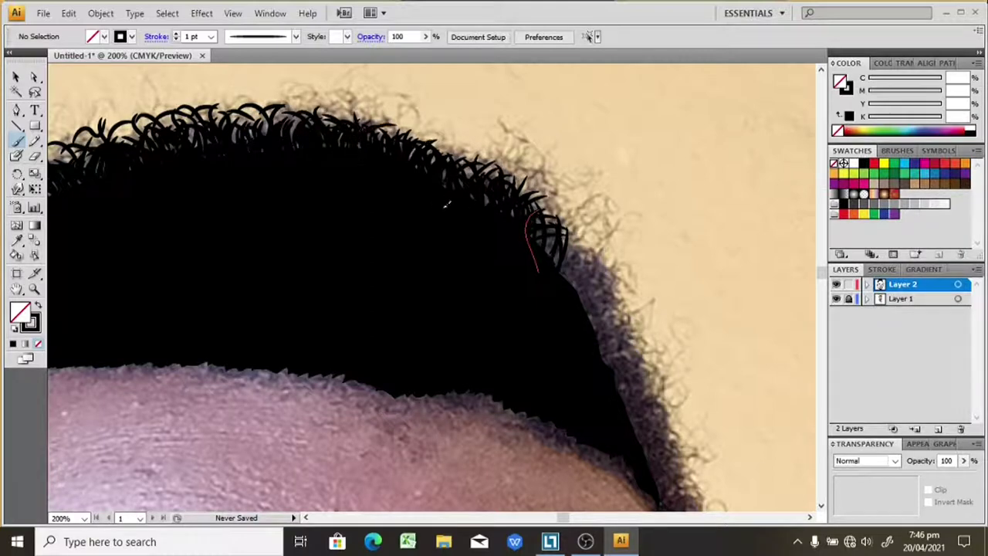
# Paint more curly strands further down the right hair edge, panning toward its lower part
pyautogui.moveTo(572, 274); pyautogui.dragTo(597, 245)
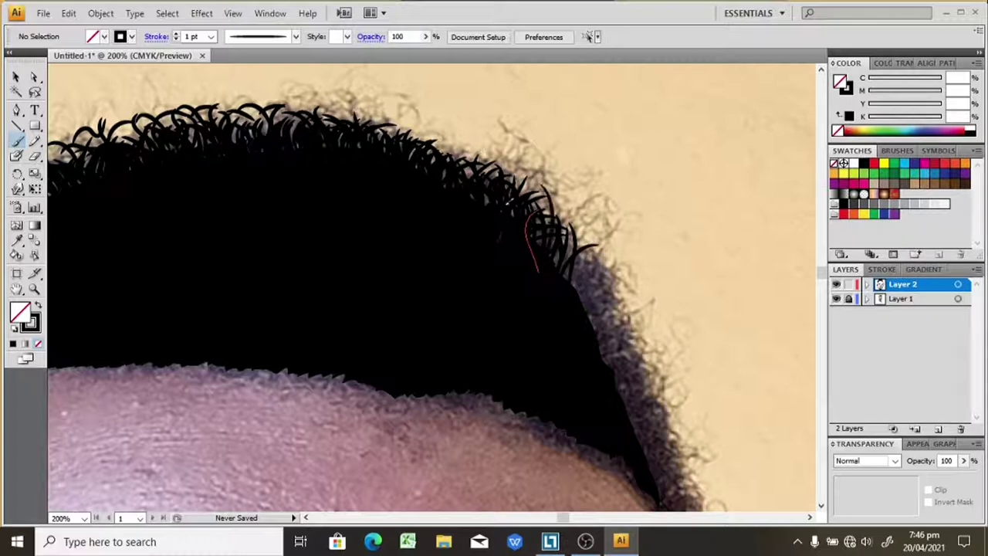
pyautogui.moveTo(603, 287); pyautogui.dragTo(581, 259)
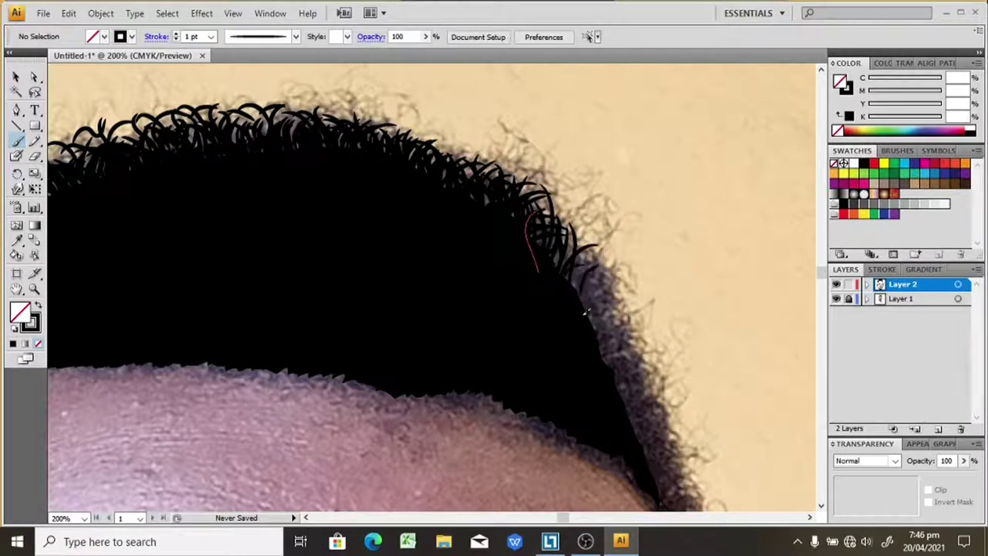
pyautogui.moveTo(595, 313); pyautogui.dragTo(577, 253)
pyautogui.moveTo(562, 293)
pyautogui.mouseDown()
pyautogui.moveTo(578, 269)
pyautogui.moveTo(543, 209)
pyautogui.mouseUp()
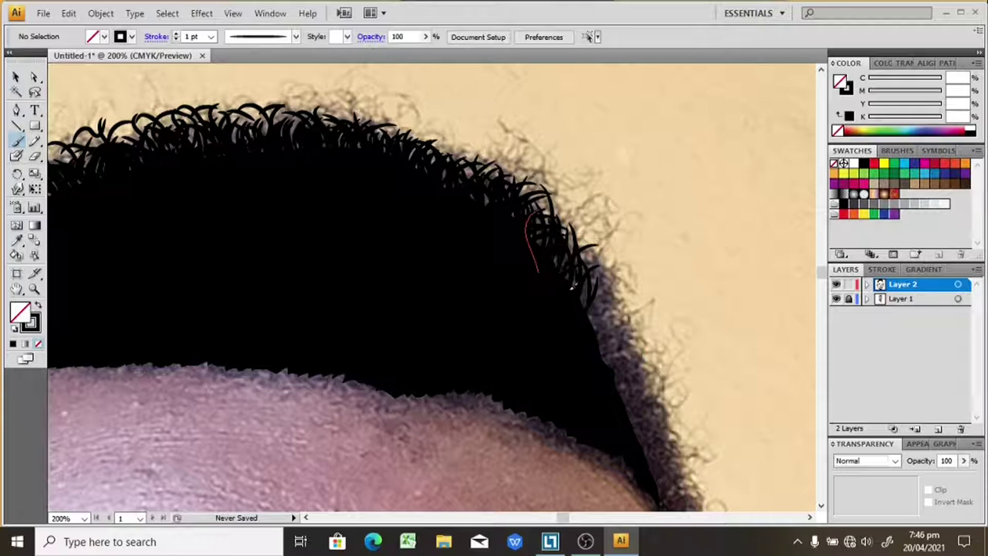
pyautogui.moveTo(588, 316)
pyautogui.mouseDown()
pyautogui.moveTo(580, 257)
pyautogui.moveTo(610, 255)
pyautogui.mouseUp()
pyautogui.moveTo(601, 337)
pyautogui.mouseDown()
pyautogui.moveTo(611, 271)
pyautogui.moveTo(598, 340)
pyautogui.mouseUp()
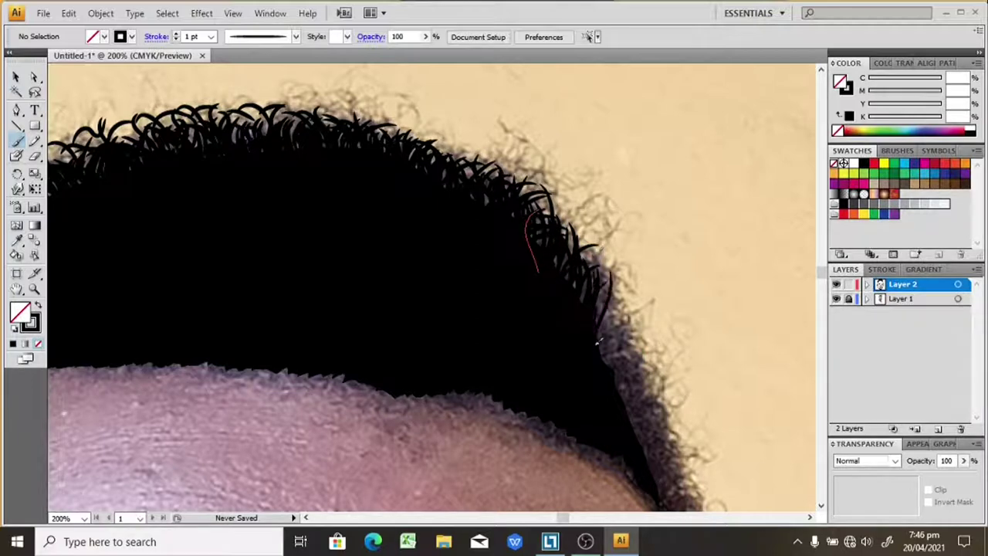
pyautogui.click(810, 517)
pyautogui.click(810, 517)
# Paint curled strands down the lower right hair edge, then zoom out to 150%
pyautogui.scroll(-2, 810, 517)
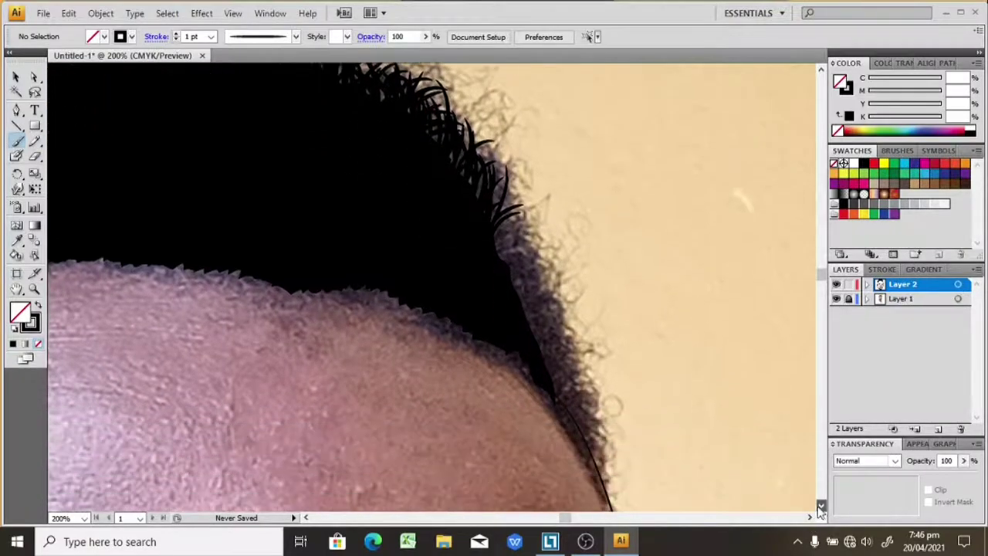
pyautogui.moveTo(511, 271); pyautogui.dragTo(527, 219)
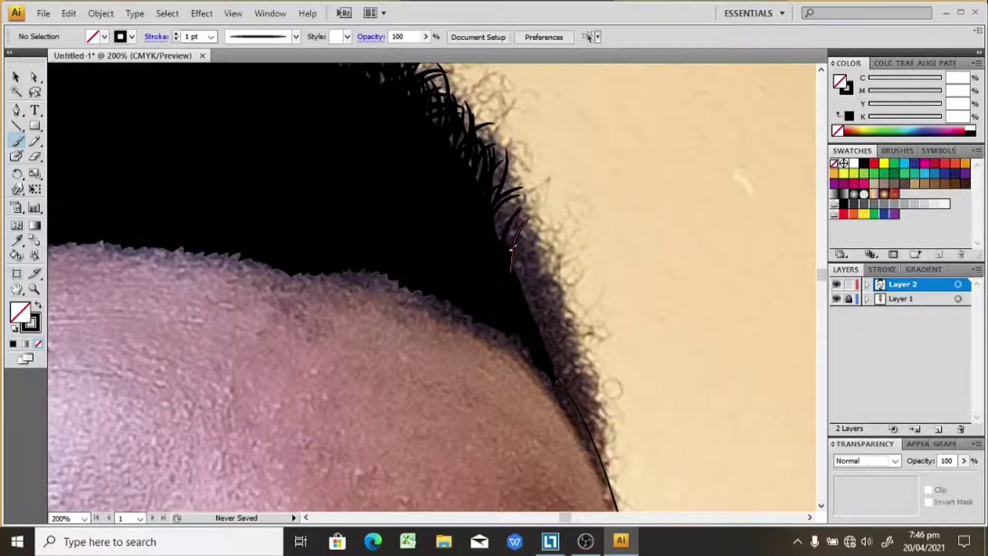
pyautogui.moveTo(519, 266)
pyautogui.mouseDown()
pyautogui.moveTo(531, 232)
pyautogui.moveTo(540, 243)
pyautogui.moveTo(534, 238)
pyautogui.mouseUp()
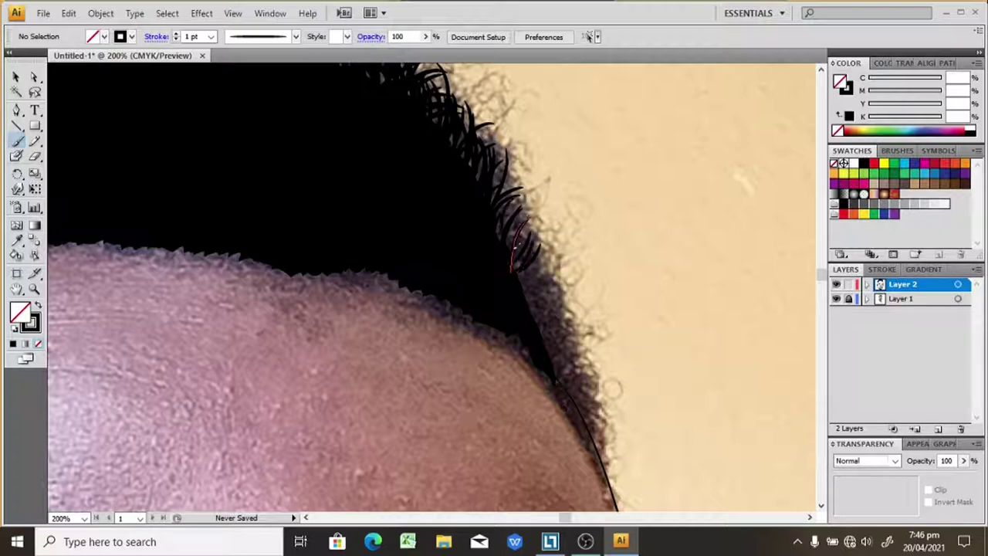
pyautogui.moveTo(551, 287); pyautogui.dragTo(525, 270)
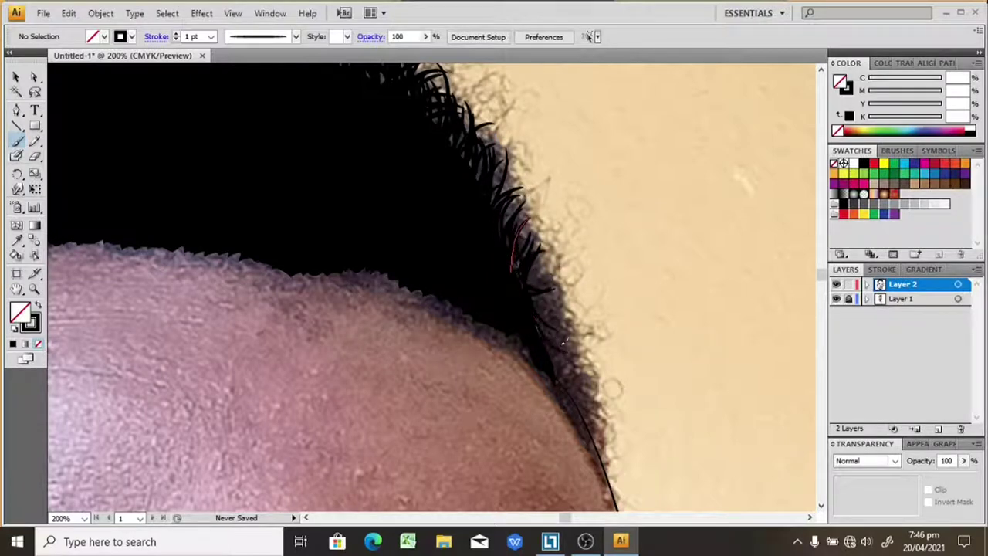
pyautogui.moveTo(553, 357)
pyautogui.mouseDown()
pyautogui.moveTo(594, 410)
pyautogui.moveTo(622, 423)
pyautogui.moveTo(581, 390)
pyautogui.moveTo(539, 255)
pyautogui.mouseUp()
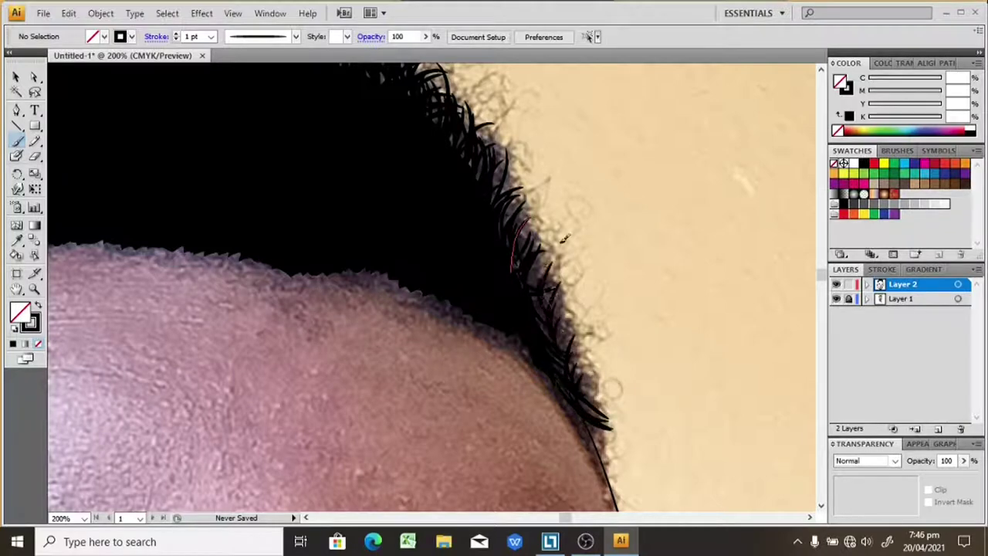
pyautogui.moveTo(550, 294)
pyautogui.mouseDown()
pyautogui.moveTo(534, 253)
pyautogui.moveTo(501, 242)
pyautogui.mouseUp()
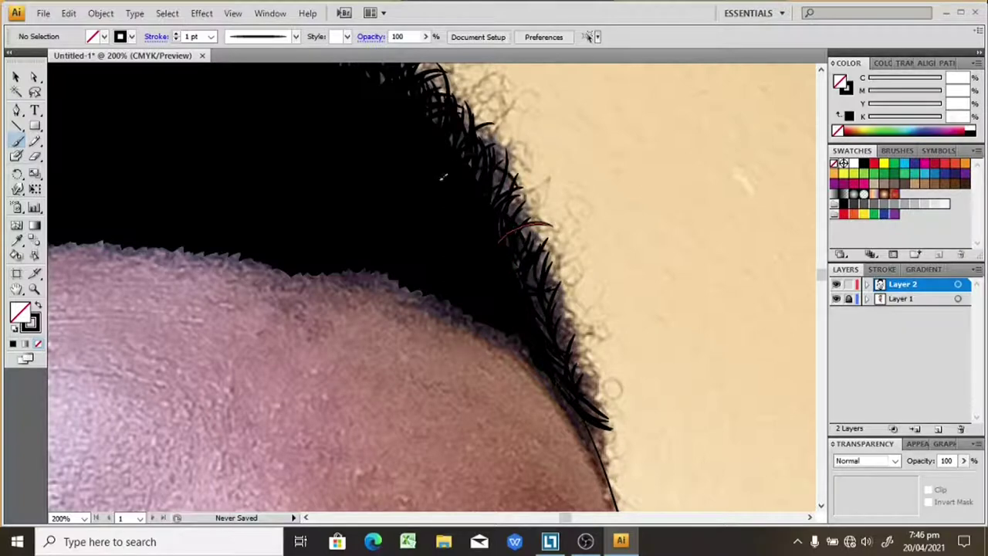
pyautogui.hotkey('ctrl', '-')
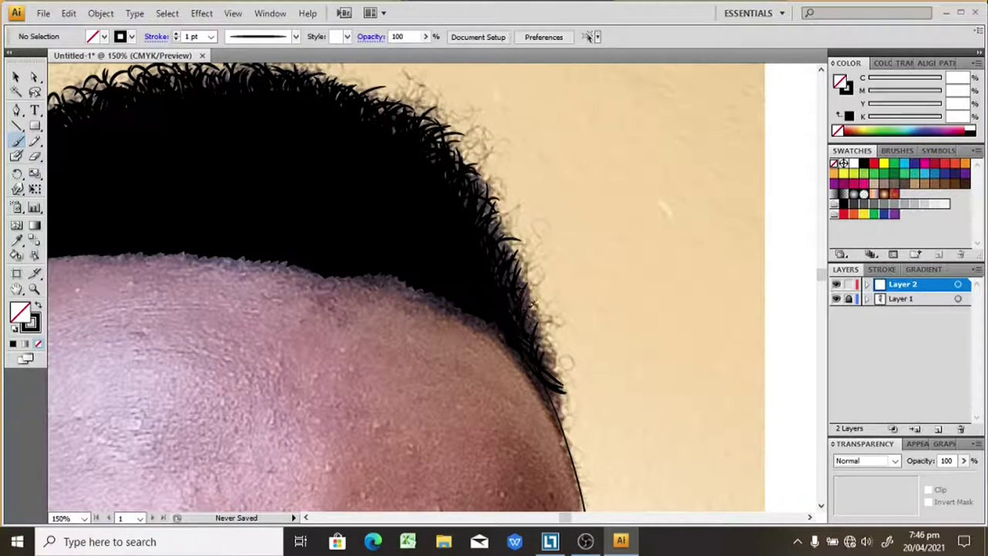
# Add one more curl at the lower right edge and delete the stray dark mark
pyautogui.moveTo(532, 306)
pyautogui.mouseDown()
pyautogui.moveTo(575, 396)
pyautogui.moveTo(545, 364)
pyautogui.mouseUp()
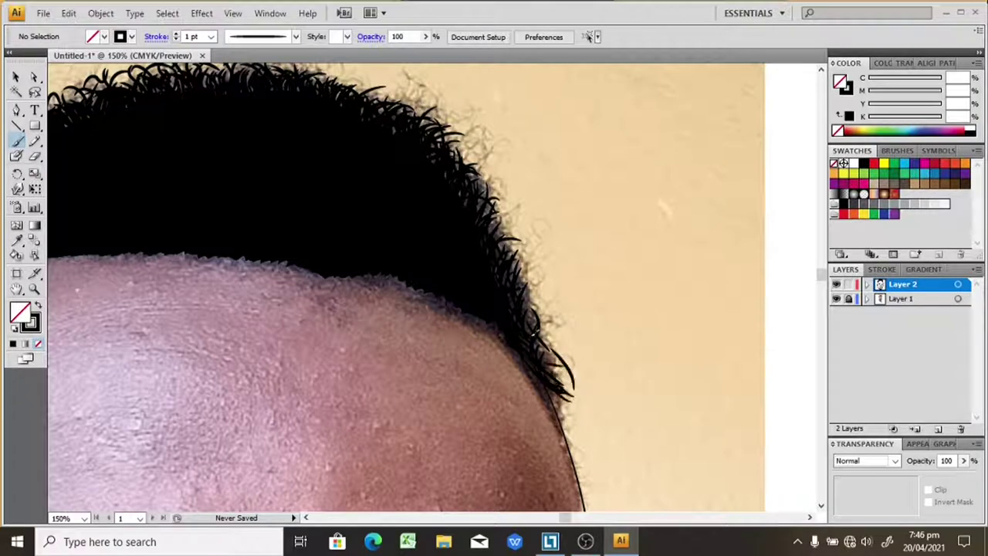
pyautogui.click(541, 294)
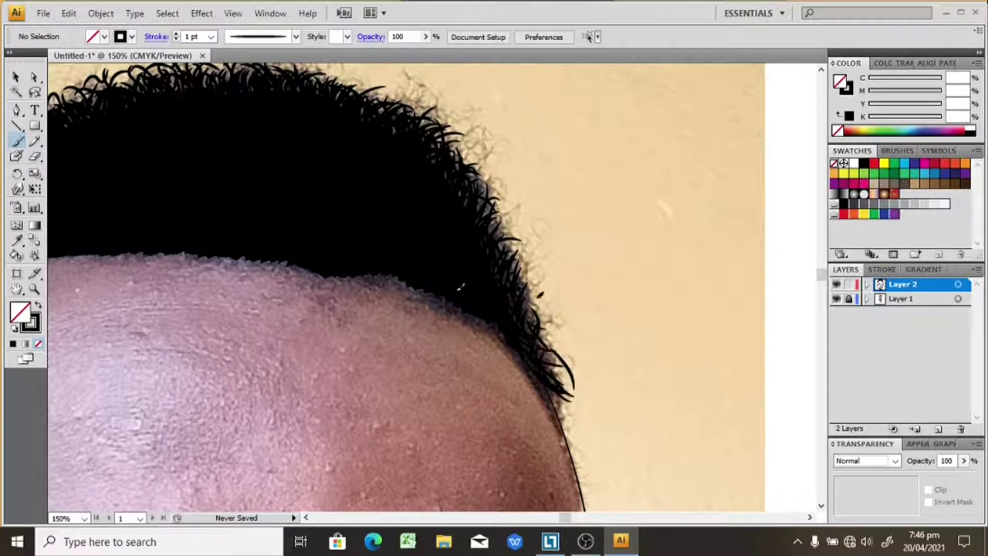
pyautogui.click(15, 78)
pyautogui.click(571, 369)
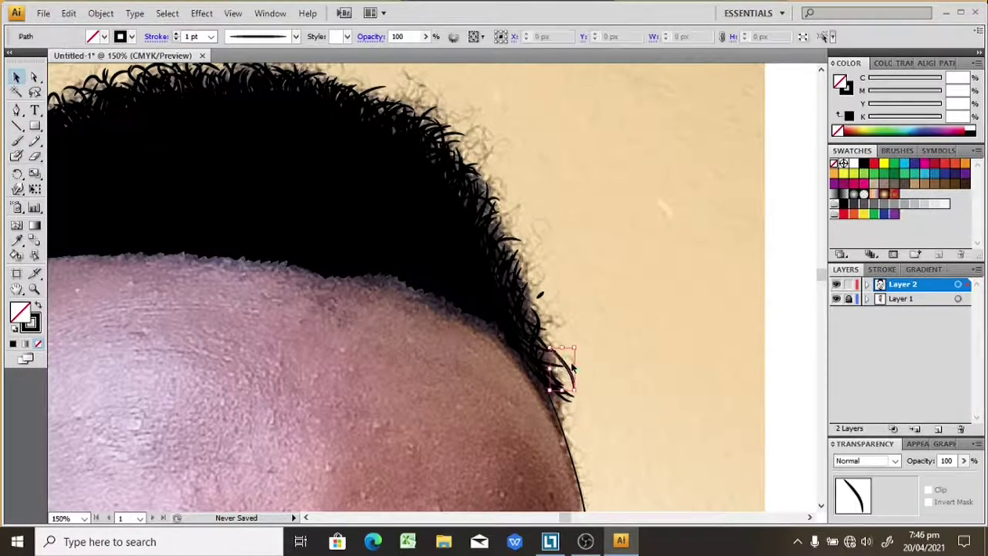
pyautogui.click(573, 367)
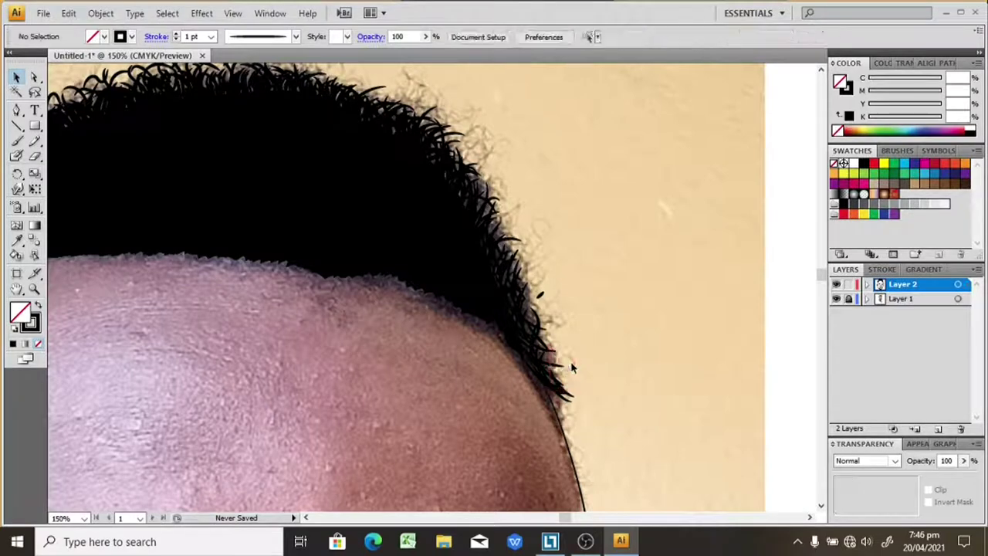
pyautogui.click(541, 294)
pyautogui.press('Delete')
# Preview the line art with the photo layer hidden, then restore the photo
pyautogui.hotkey('ctrl', '-')
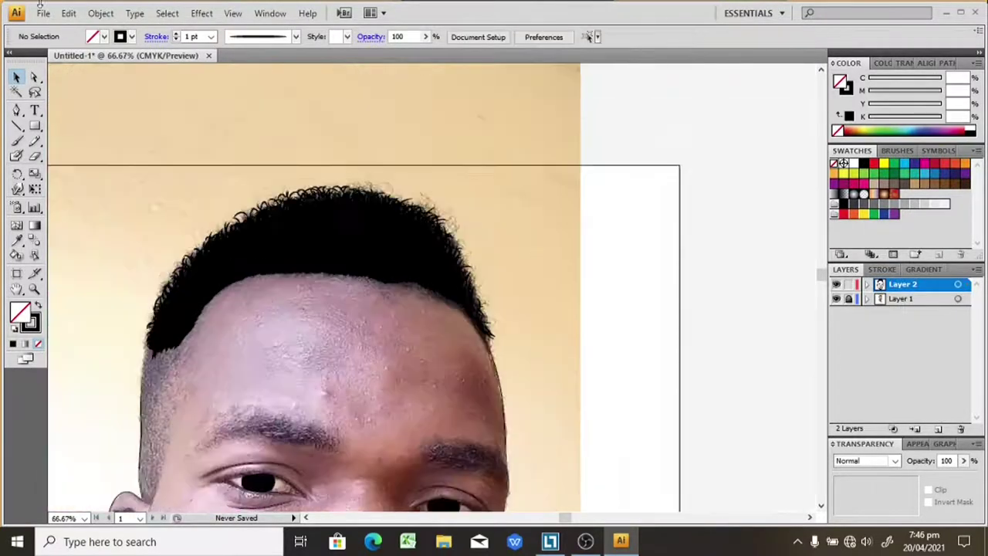
pyautogui.hotkey('ctrl', '-')
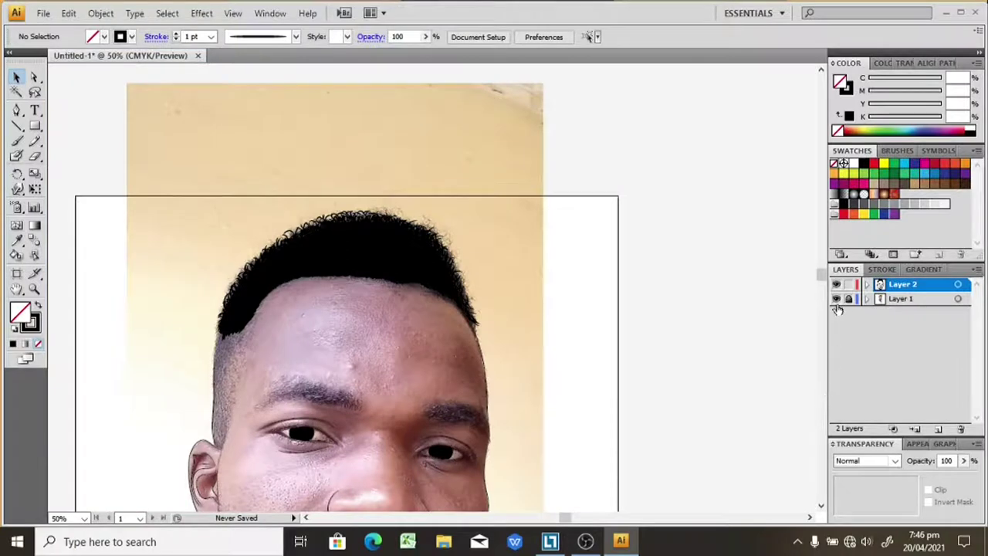
pyautogui.click(836, 299)
pyautogui.hotkey('ctrl', '-')
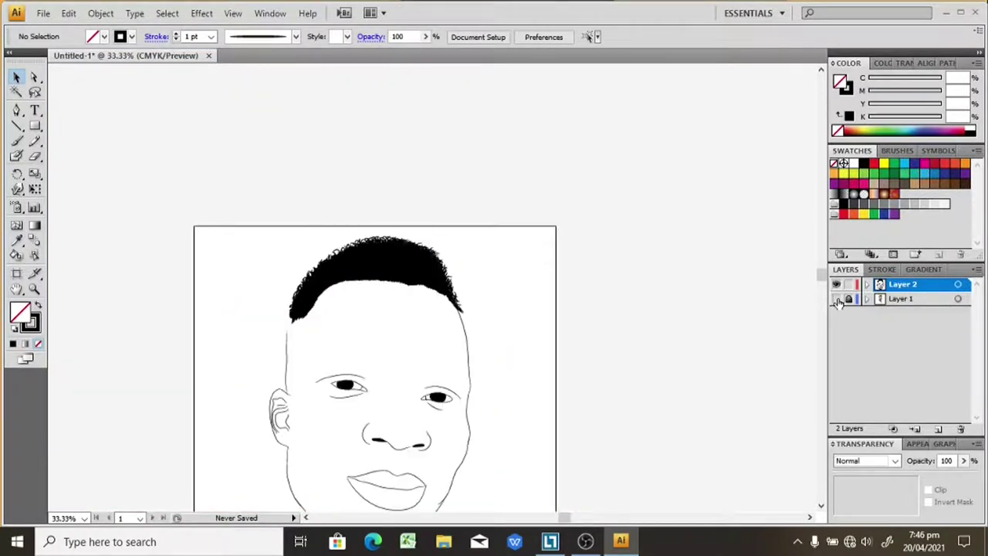
pyautogui.click(836, 298)
pyautogui.hotkey('ctrl', '+')
pyautogui.hotkey('ctrl', '+')
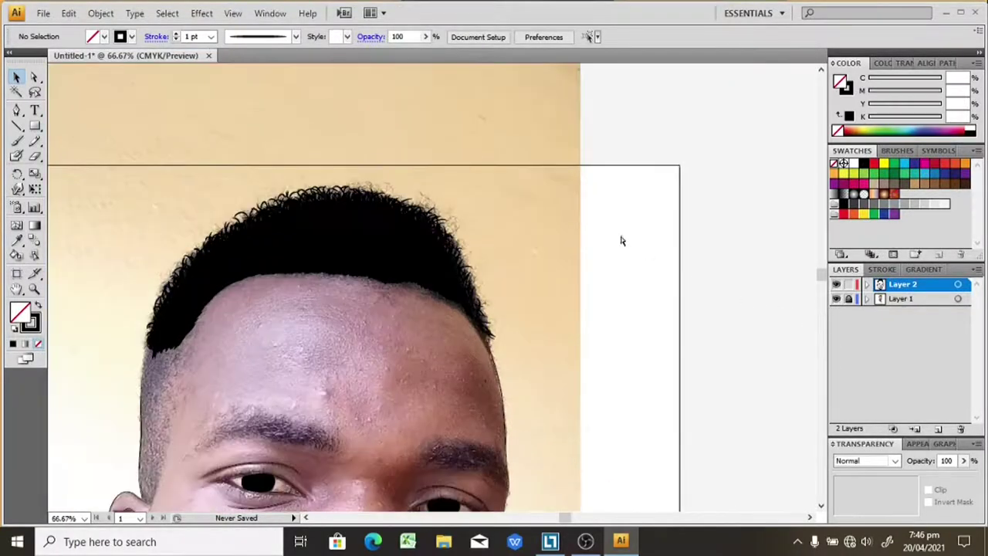
pyautogui.hotkey('ctrl', '+')
# Paint more curls at the top and right end of the hairline, then inspect a small edge stroke
pyautogui.click(17, 141)
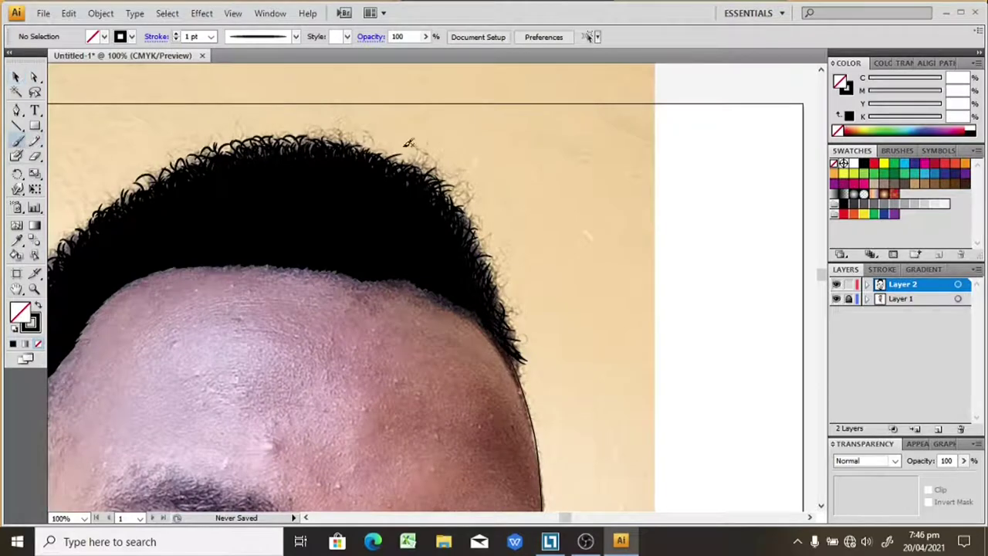
pyautogui.moveTo(323, 132); pyautogui.dragTo(374, 147)
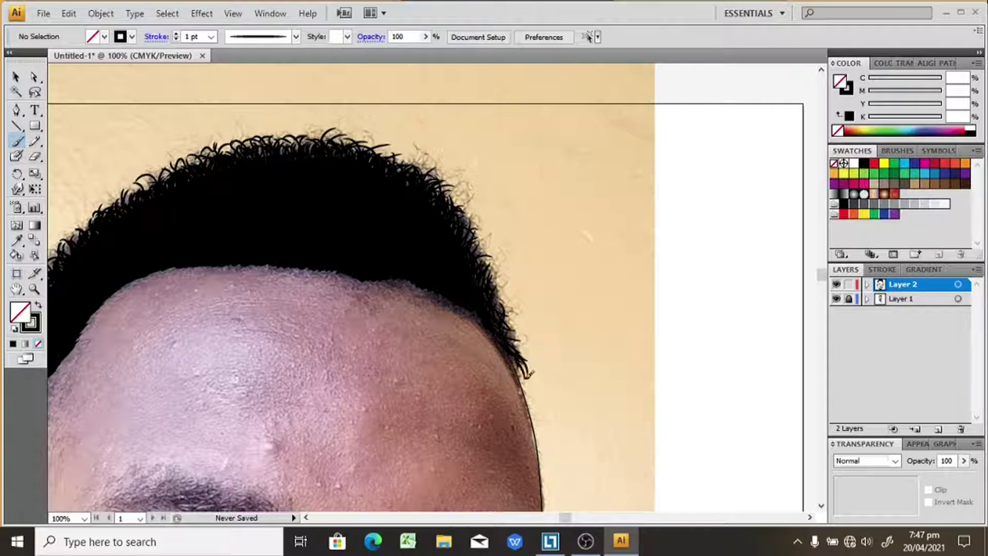
pyautogui.moveTo(523, 357); pyautogui.dragTo(528, 381)
pyautogui.moveTo(523, 345); pyautogui.dragTo(516, 317)
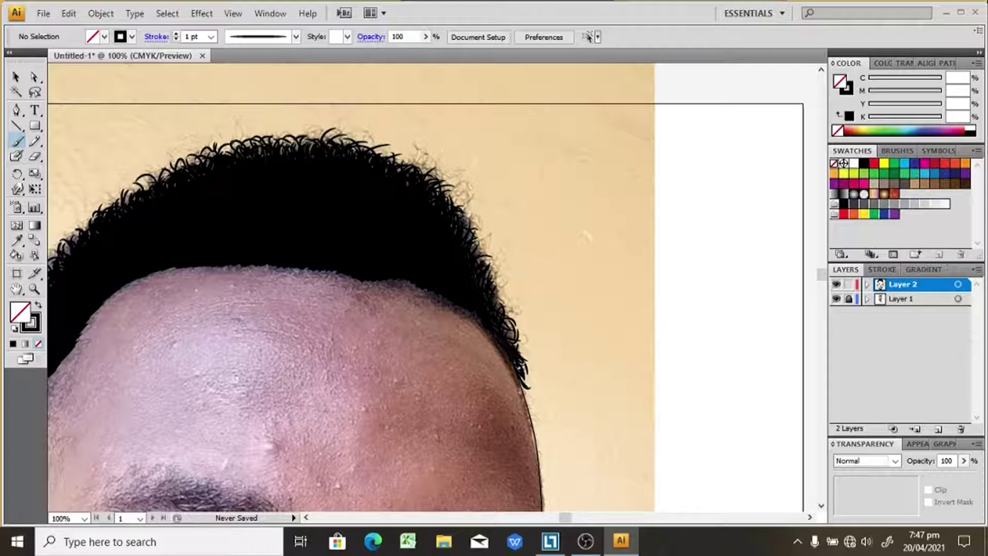
pyautogui.hotkey('ctrl', '-')
pyautogui.hotkey('ctrl', '-')
pyautogui.hotkey('ctrl', '-')
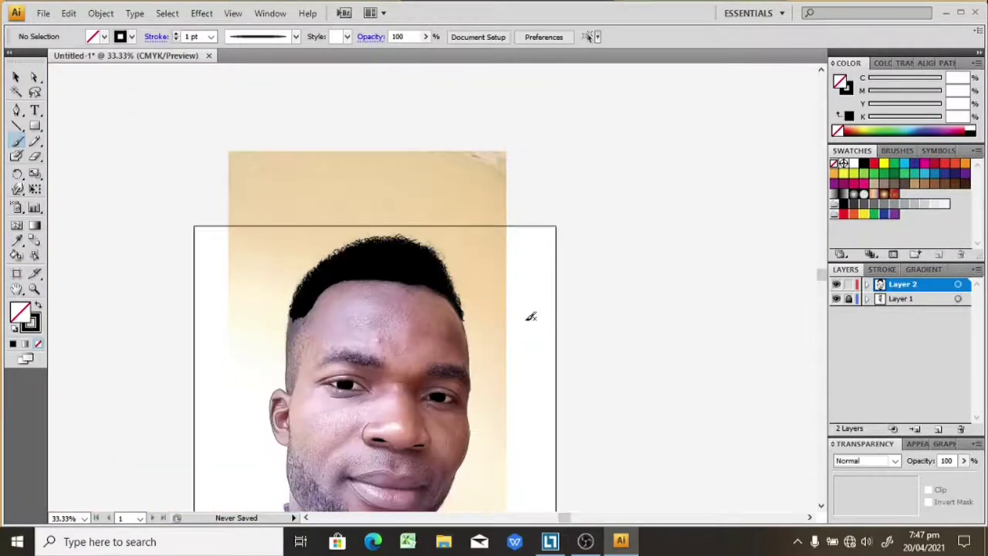
pyautogui.hotkey('ctrl', '+')
pyautogui.hotkey('ctrl', '+')
pyautogui.hotkey('ctrl', '+')
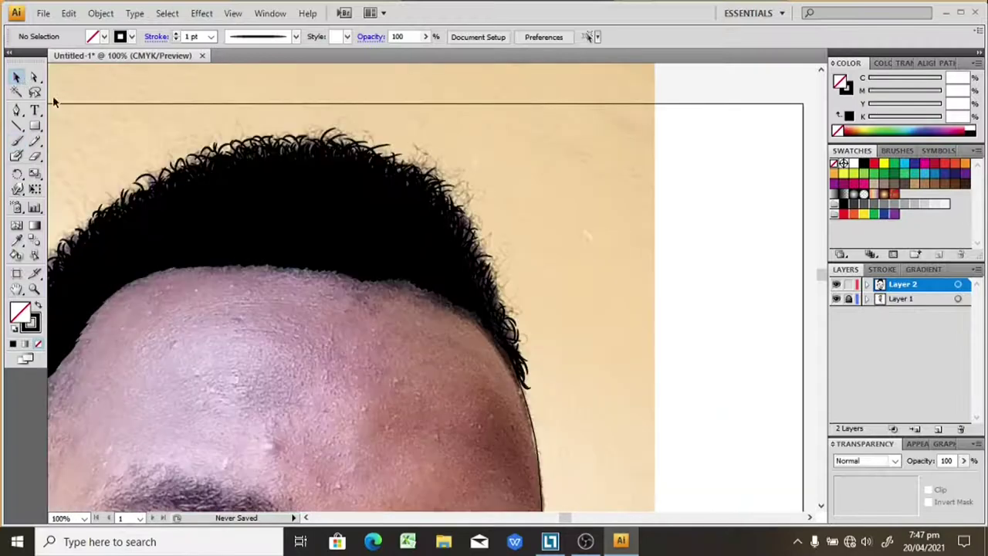
pyautogui.hotkey('ctrl', '+')
pyautogui.click(578, 433)
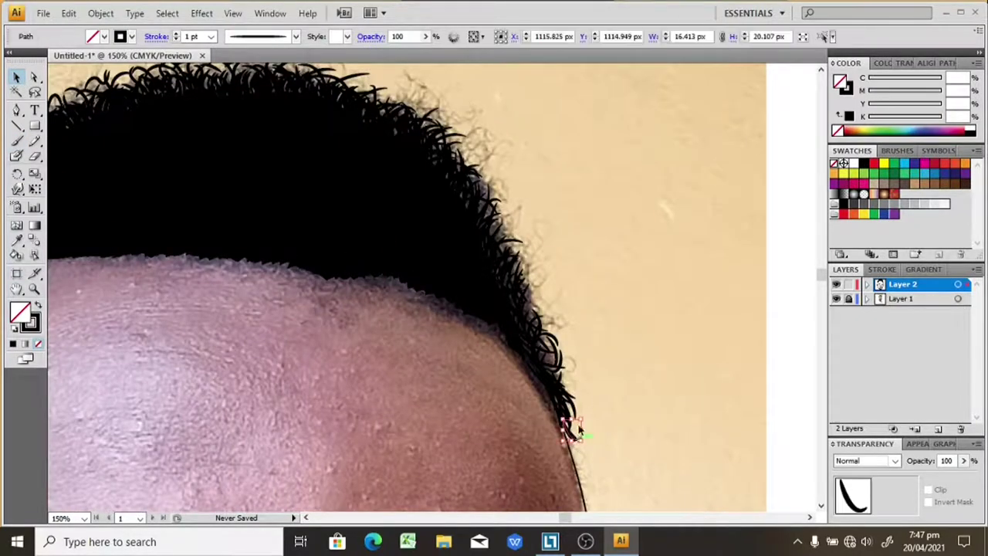
pyautogui.click(579, 429)
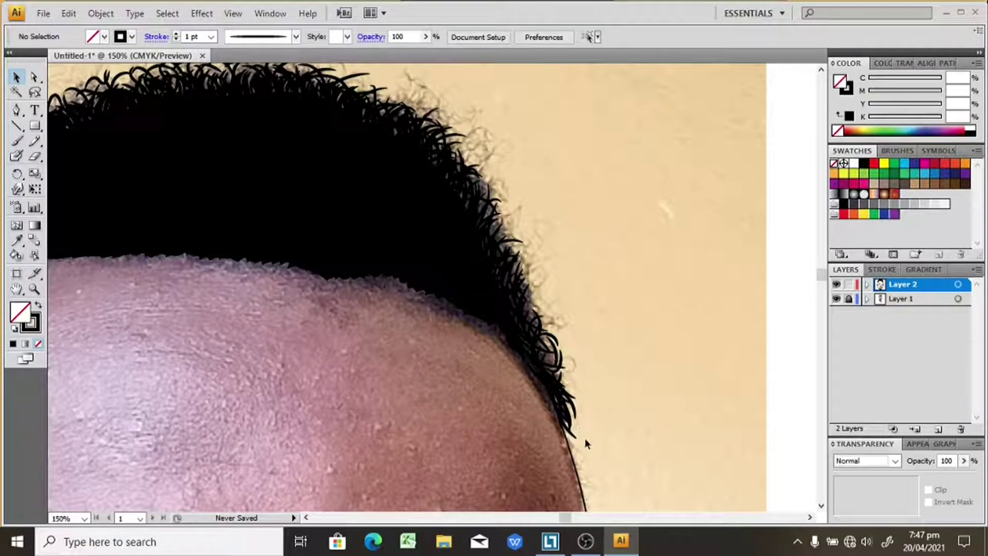
# Move the view to the left side of the face
pyautogui.hotkey('ctrl', '-')
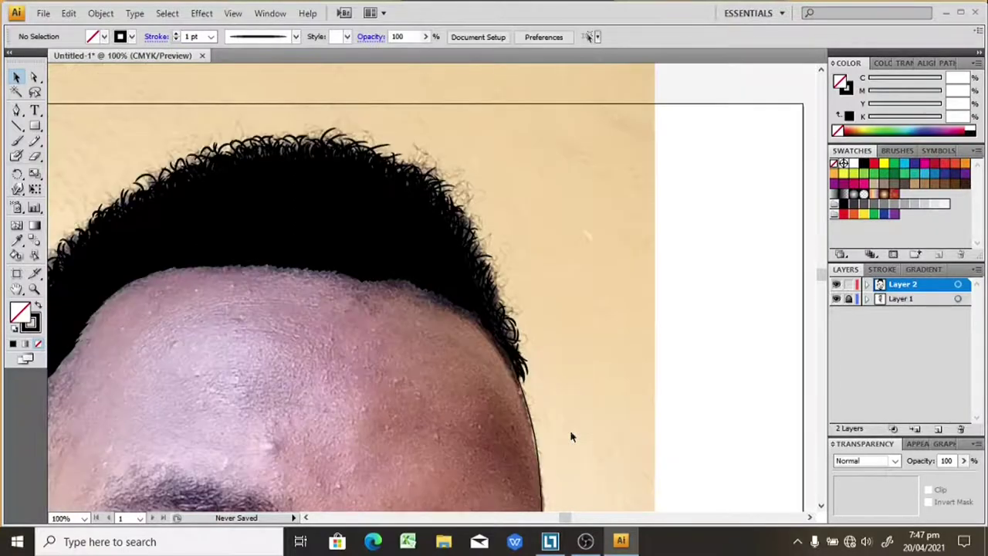
pyautogui.hotkey('ctrl', '-')
pyautogui.hotkey('ctrl', '-')
pyautogui.hotkey('ctrl', '-')
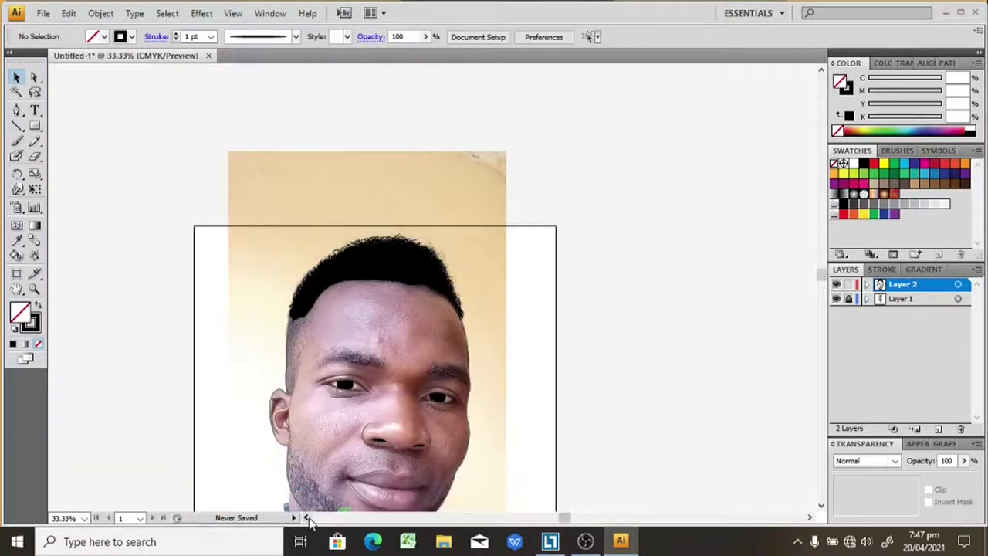
pyautogui.hscroll(-2, 332, 521)
pyautogui.hscroll(-3, 332, 521)
pyautogui.scroll(-1, 816, 507)
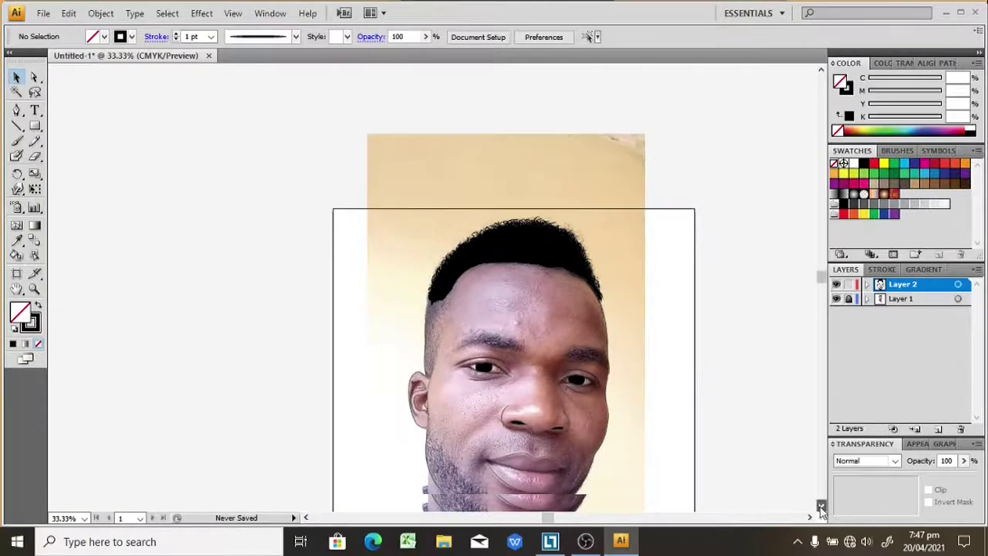
pyautogui.scroll(-3, 816, 507)
pyautogui.hotkey('ctrl', '+')
pyautogui.hotkey('ctrl', '+')
pyautogui.hotkey('ctrl', '+')
pyautogui.hotkey('ctrl', '+')
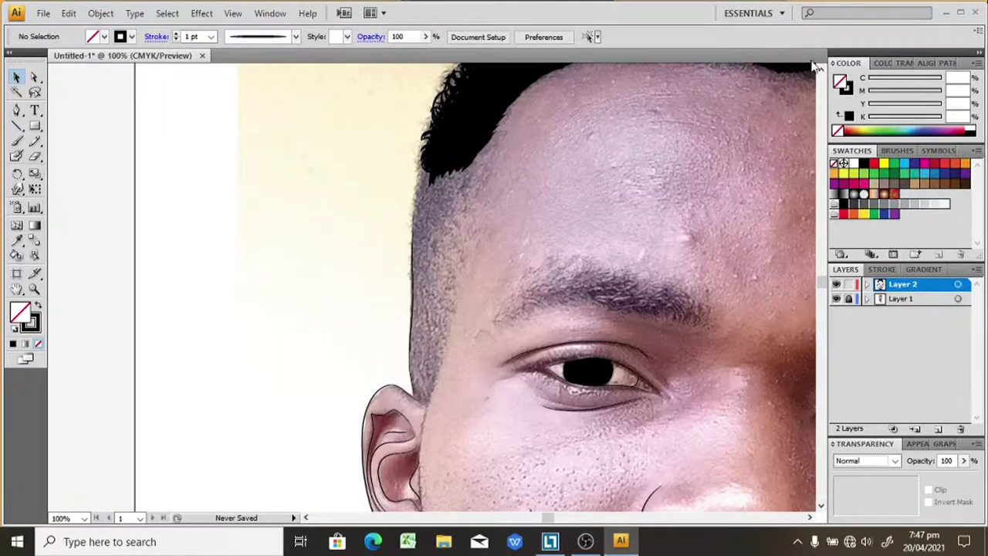
# Paint four curly strands along the hairline's lower-left edge above the temple
pyautogui.click(821, 69)
pyautogui.click(820, 69)
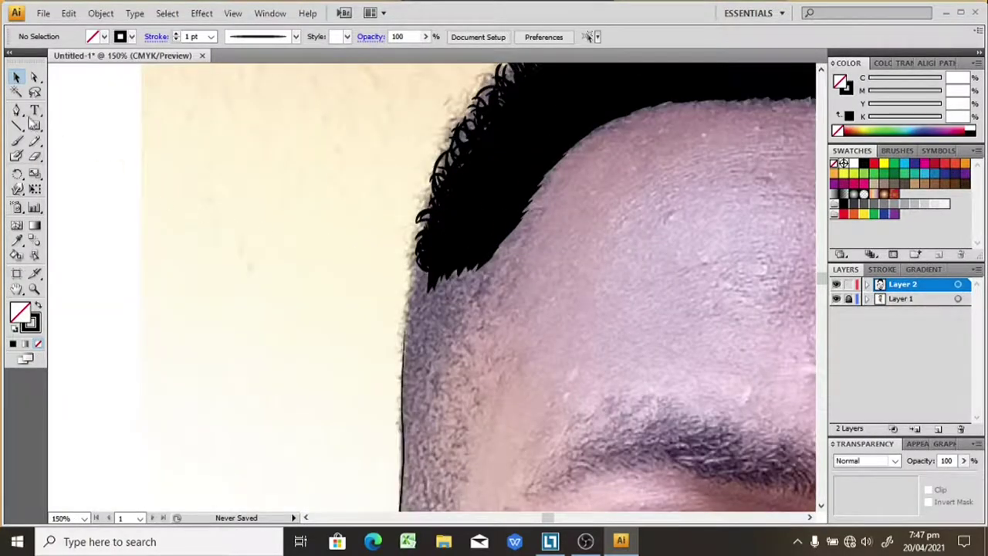
pyautogui.click(17, 141)
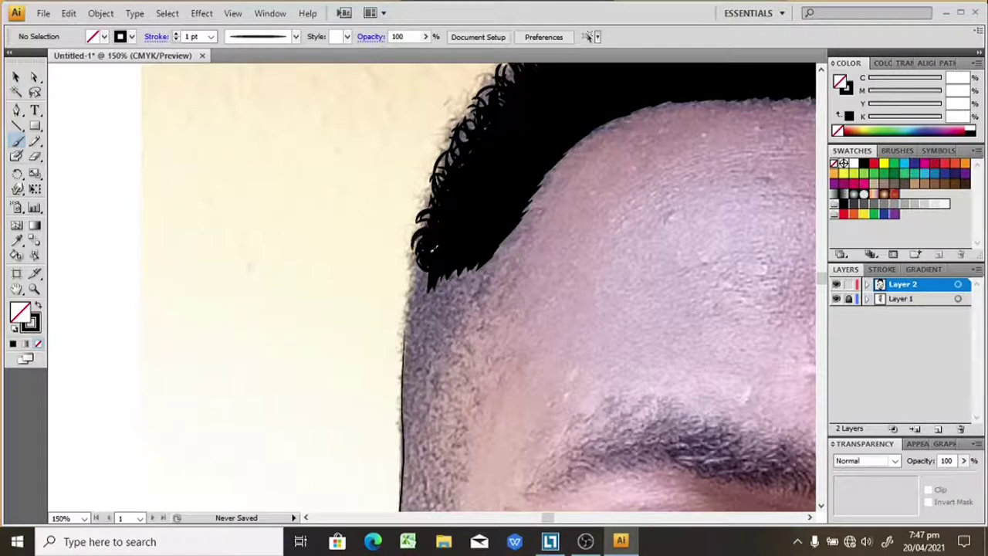
pyautogui.moveTo(430, 255)
pyautogui.mouseDown()
pyautogui.moveTo(406, 271)
pyautogui.moveTo(419, 289)
pyautogui.moveTo(402, 306)
pyautogui.mouseUp()
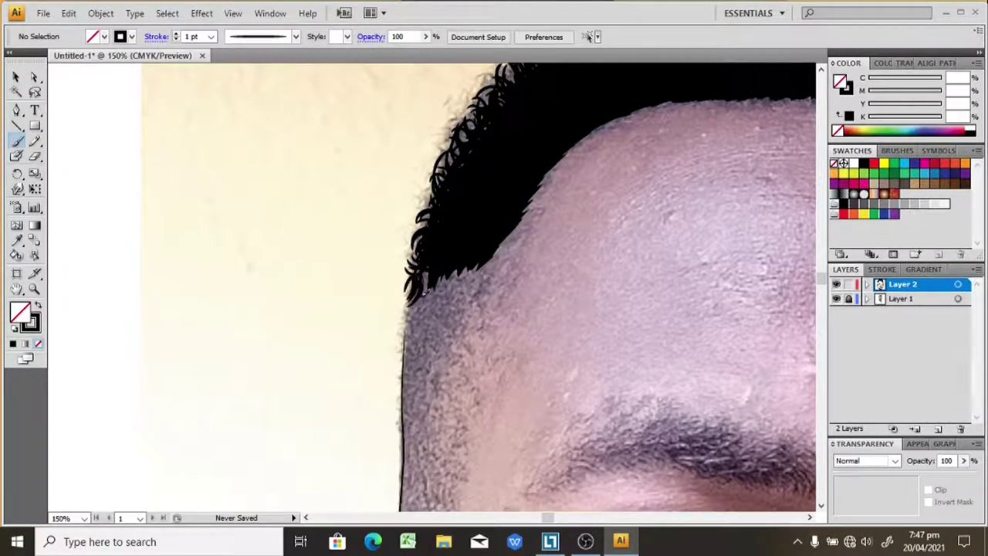
pyautogui.moveTo(447, 279); pyautogui.dragTo(436, 301)
pyautogui.moveTo(460, 270)
pyautogui.mouseDown()
pyautogui.moveTo(453, 303)
pyautogui.moveTo(463, 294)
pyautogui.mouseUp()
pyautogui.moveTo(495, 257)
pyautogui.mouseDown()
pyautogui.moveTo(484, 289)
pyautogui.moveTo(468, 292)
pyautogui.moveTo(491, 275)
pyautogui.mouseUp()
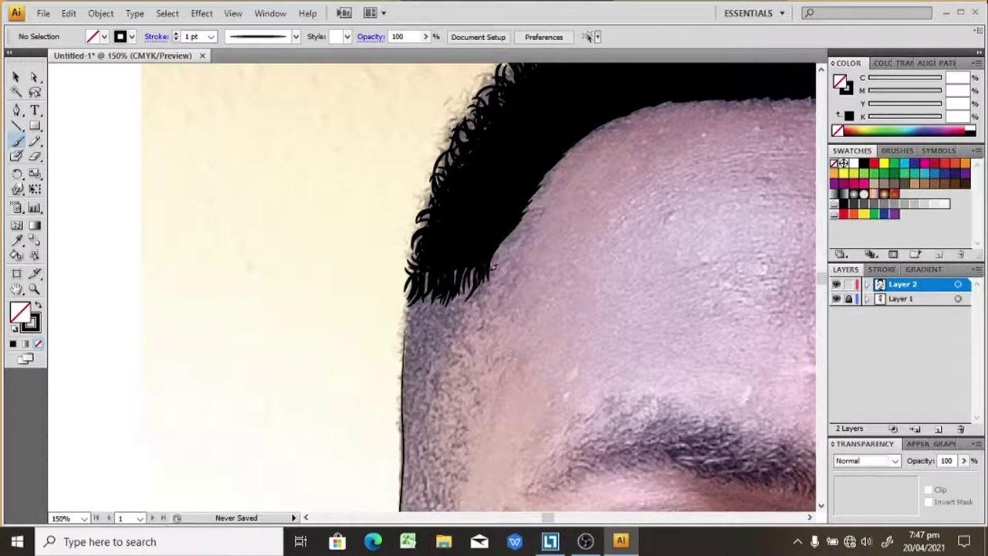
# At 0.5 pt stroke weight, paint curly strands along the hairline and lower sideburn
pyautogui.click(211, 36)
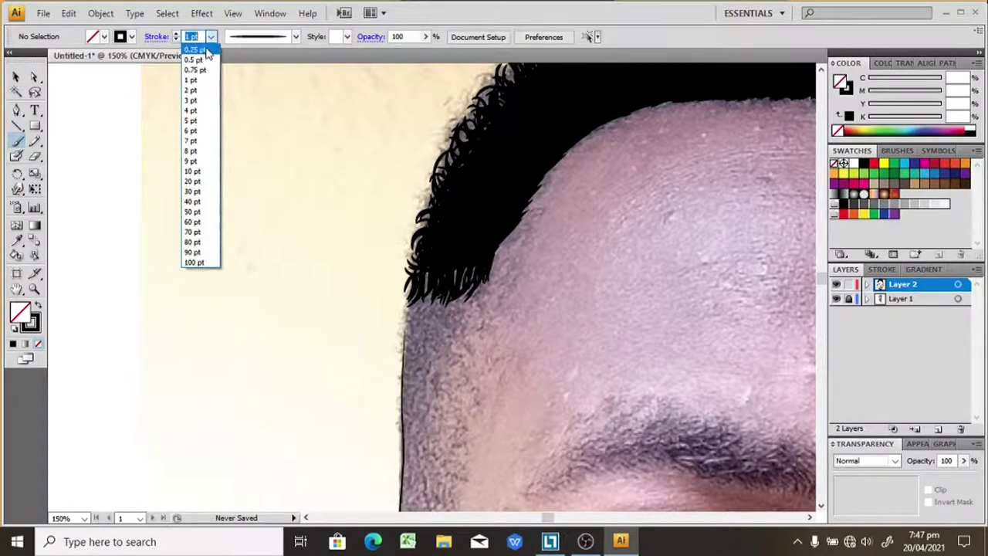
pyautogui.click(196, 60)
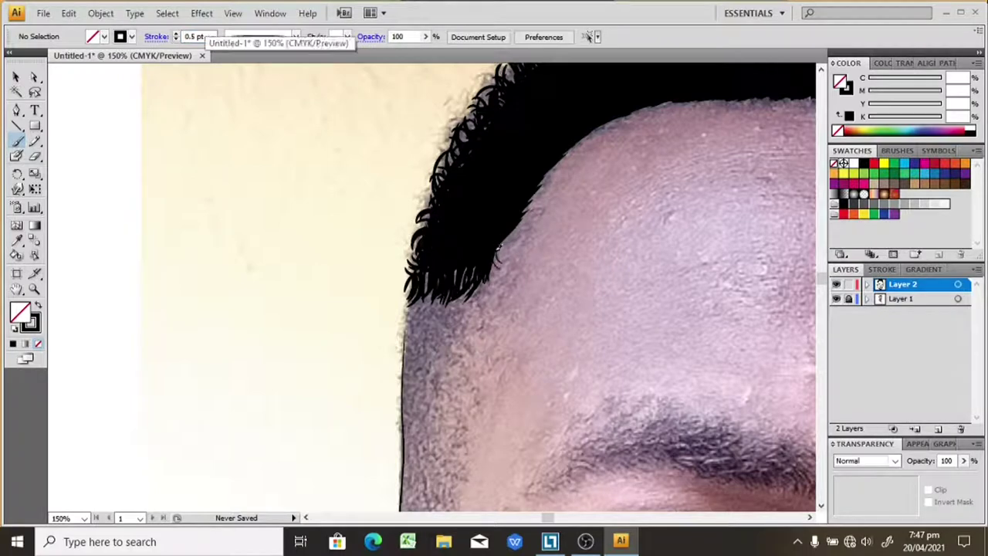
pyautogui.moveTo(498, 249); pyautogui.dragTo(500, 272)
pyautogui.scroll(-1, 498, 258)
pyautogui.moveTo(472, 278)
pyautogui.mouseDown()
pyautogui.moveTo(431, 434)
pyautogui.moveTo(443, 453)
pyautogui.moveTo(415, 453)
pyautogui.mouseUp()
pyautogui.moveTo(422, 437)
pyautogui.mouseDown()
pyautogui.moveTo(432, 463)
pyautogui.moveTo(416, 499)
pyautogui.mouseUp()
pyautogui.moveTo(436, 460); pyautogui.dragTo(422, 487)
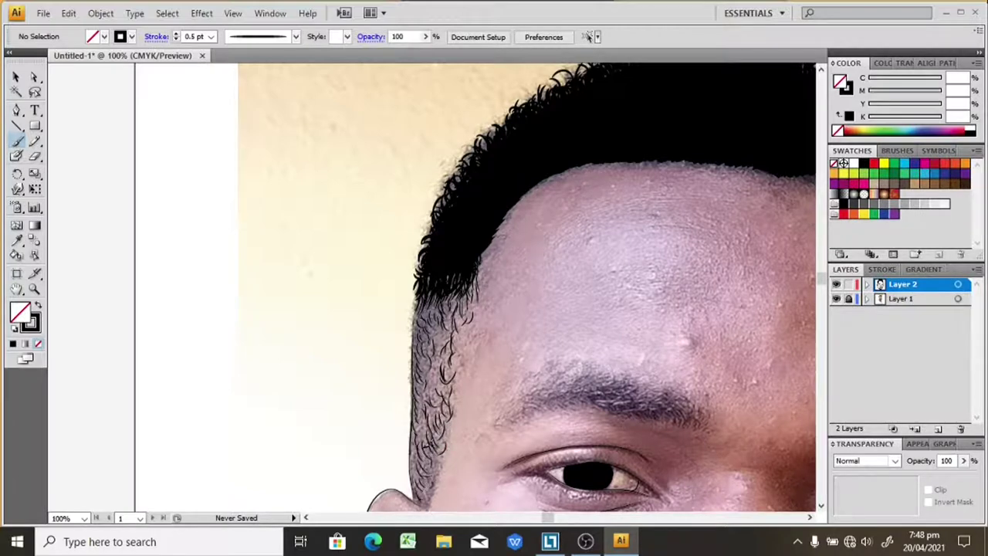
# Check the drawing with the photo hidden and inspect the new hairline stroke
pyautogui.hotkey('ctrl', '-')
pyautogui.hotkey('ctrl', '-')
pyautogui.hotkey('ctrl', '-')
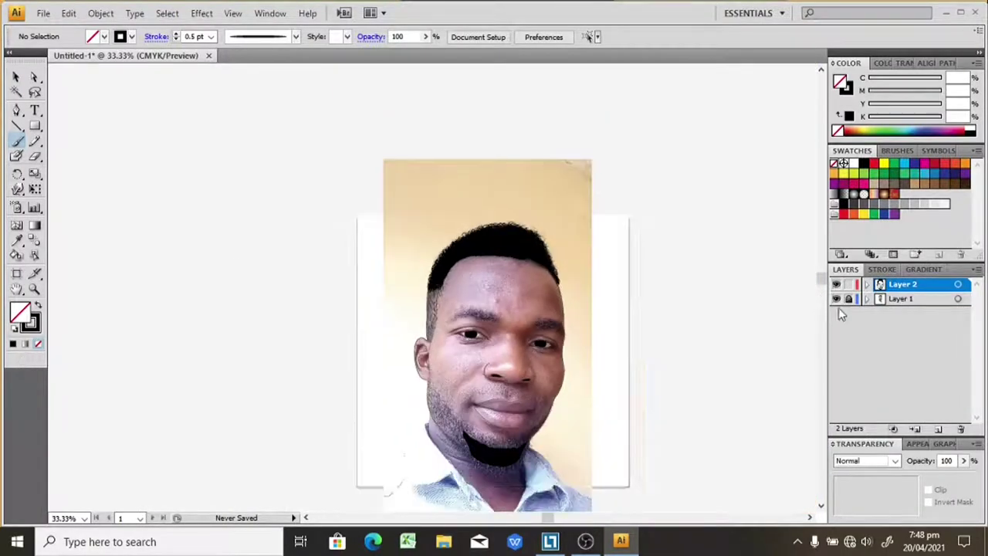
pyautogui.hotkey('ctrl', '-')
pyautogui.click(836, 298)
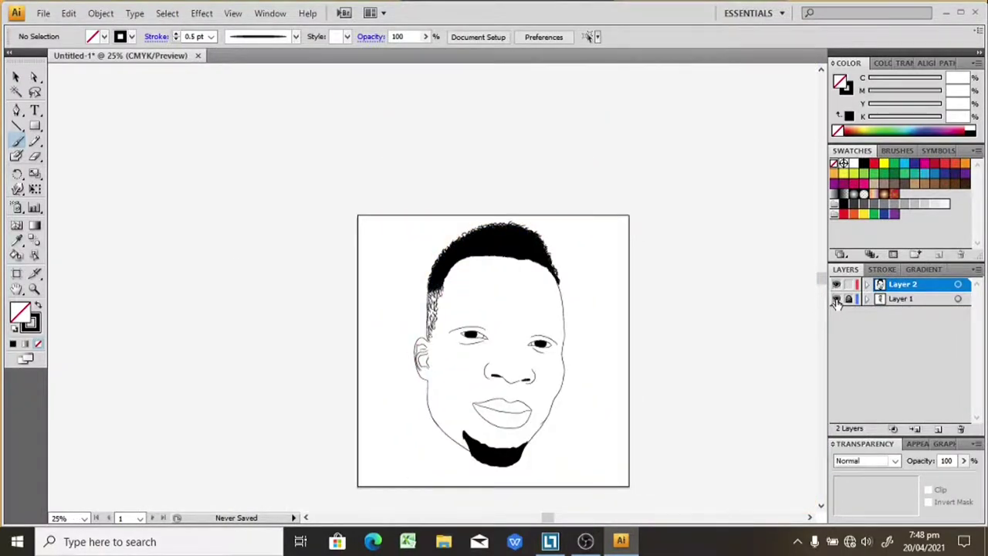
pyautogui.click(836, 299)
pyautogui.hotkey('ctrl', '+')
pyautogui.hotkey('ctrl', '+')
pyautogui.hotkey('ctrl', '+')
pyautogui.hotkey('ctrl', '+')
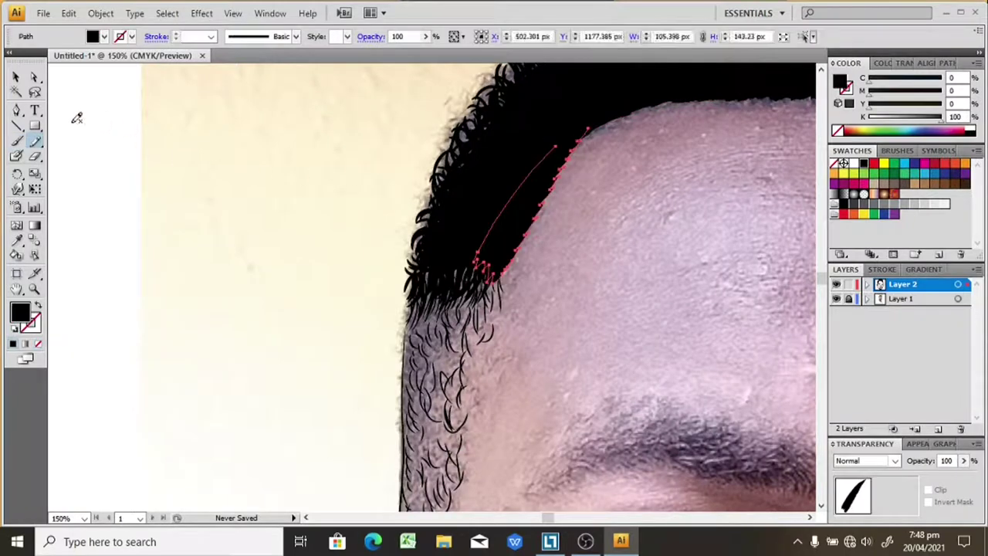
pyautogui.click(16, 77)
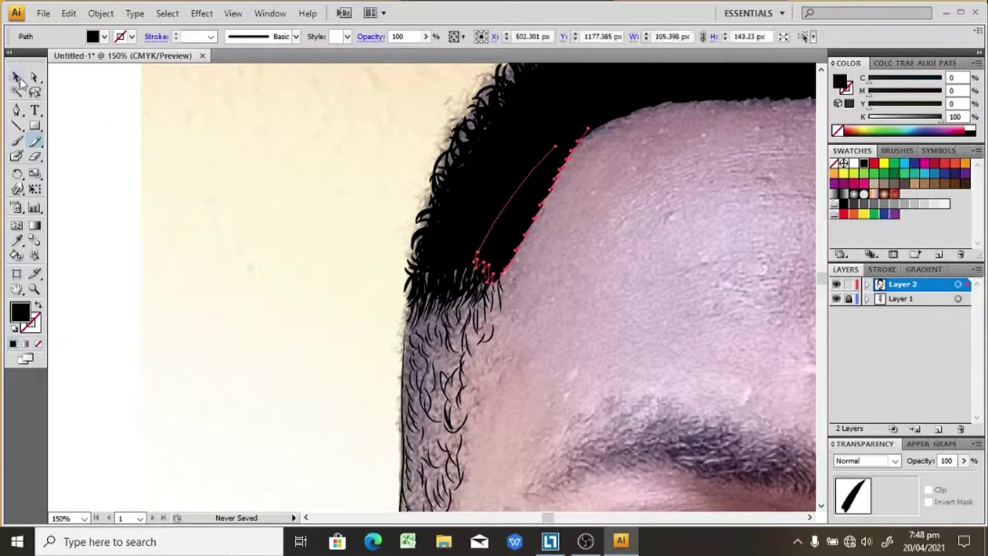
pyautogui.click(97, 115)
pyautogui.hotkey('ctrl', '-')
pyautogui.hotkey('ctrl', '-')
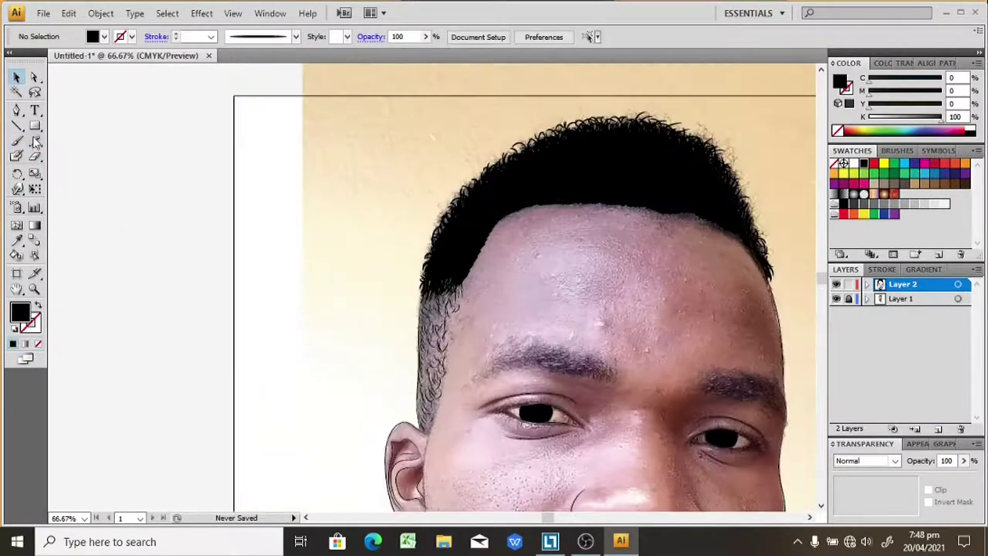
# Set the Paintbrush to 0.5 pt stroke with no fill, zoomed to 150% on the hairline
pyautogui.click(16, 141)
pyautogui.click(211, 36)
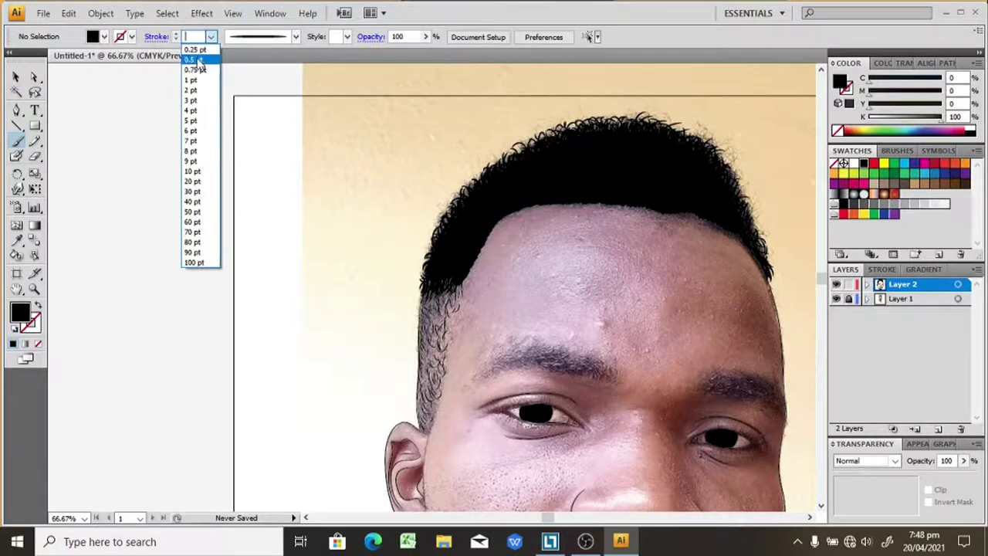
pyautogui.click(194, 60)
pyautogui.click(96, 39)
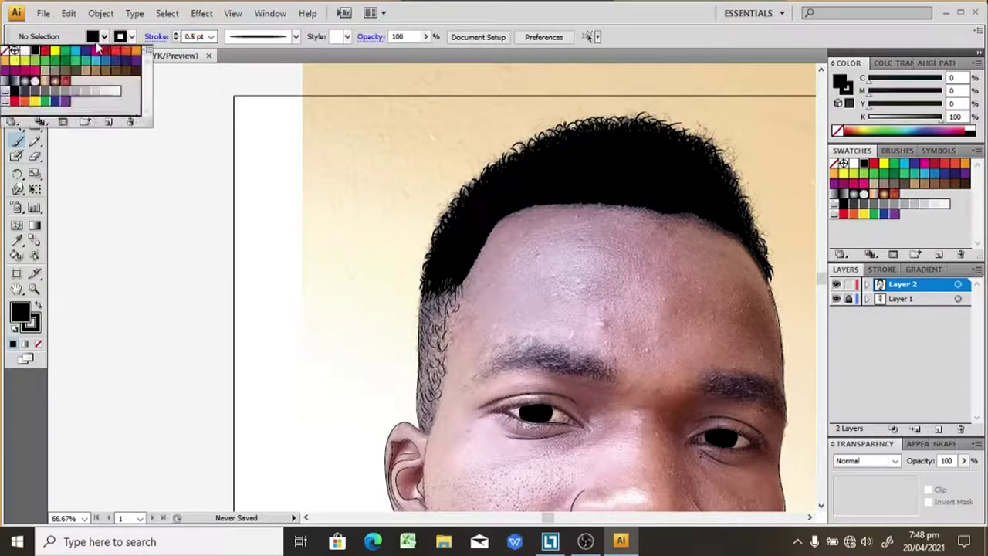
pyautogui.click(6, 51)
pyautogui.hotkey('ctrl', '+')
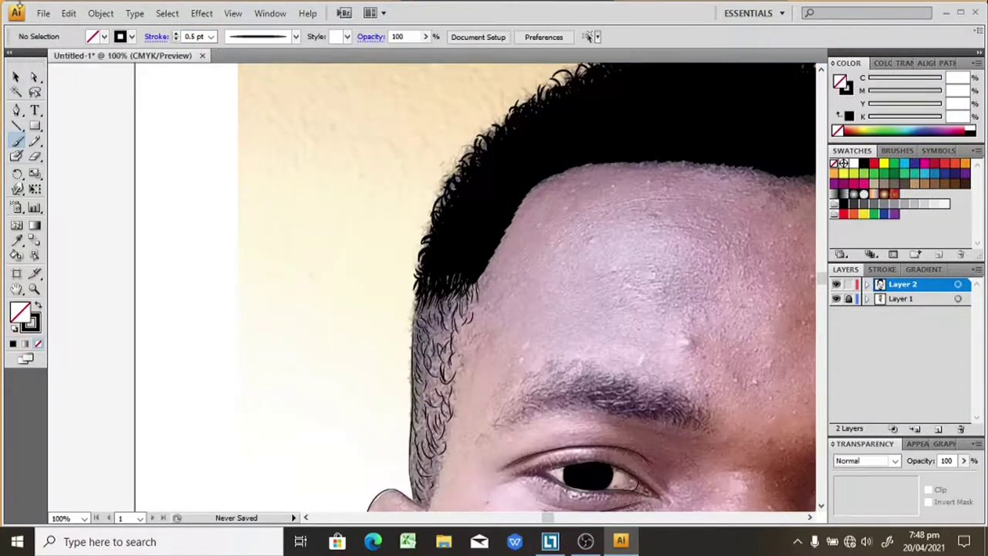
pyautogui.hotkey('ctrl', '+')
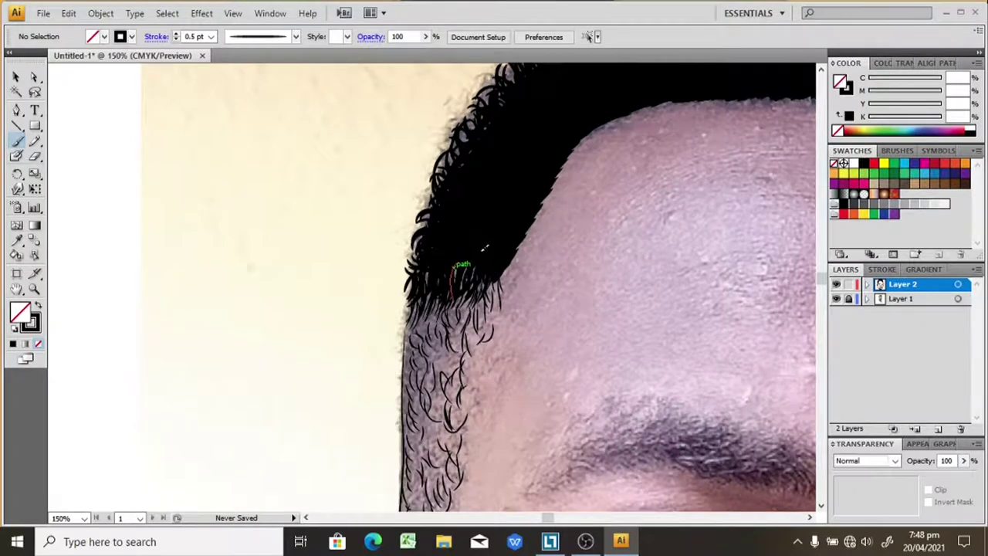
pyautogui.click(210, 36)
pyautogui.click(214, 62)
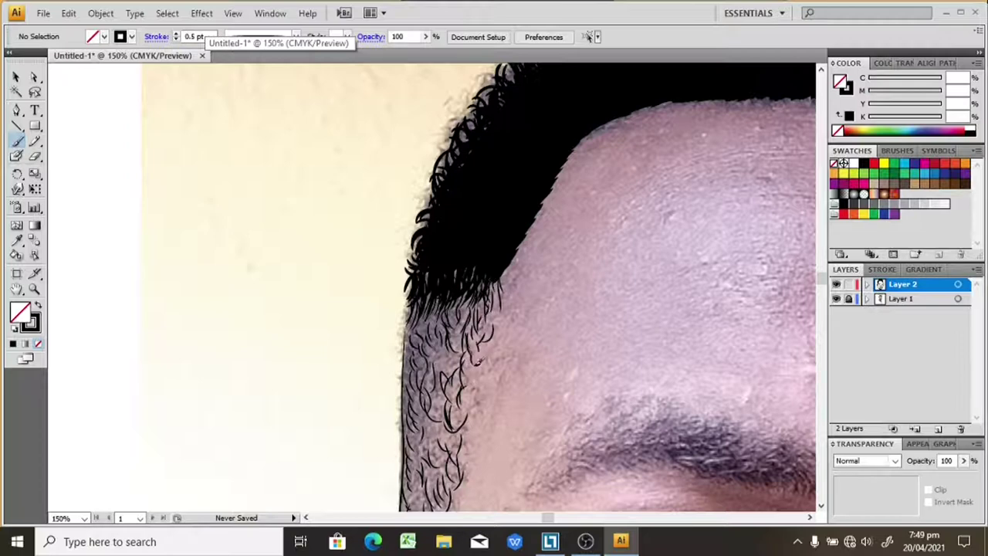
# Paint short hair strands along the hairline and sideburn
pyautogui.moveTo(472, 363)
pyautogui.mouseDown()
pyautogui.moveTo(447, 346)
pyautogui.moveTo(426, 441)
pyautogui.mouseUp()
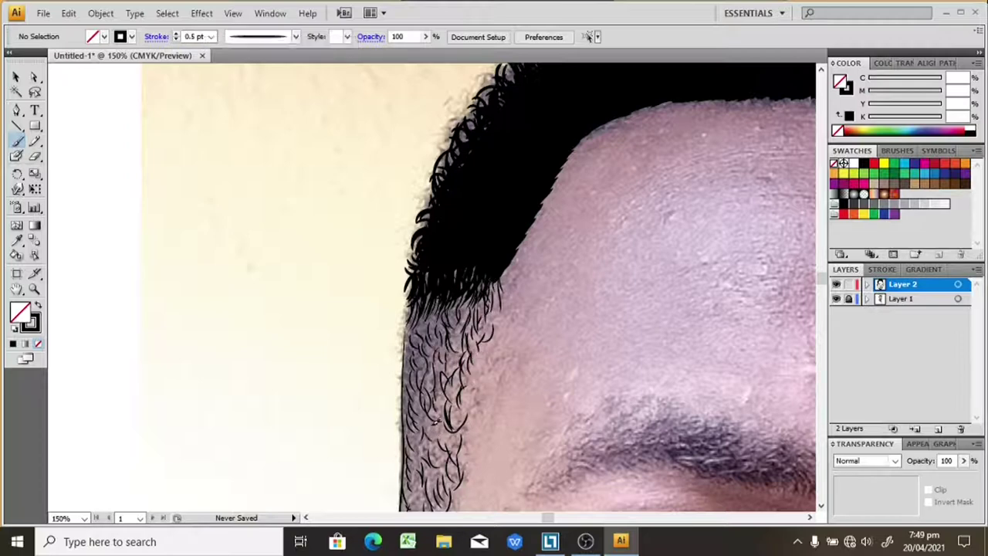
pyautogui.moveTo(448, 407); pyautogui.dragTo(444, 433)
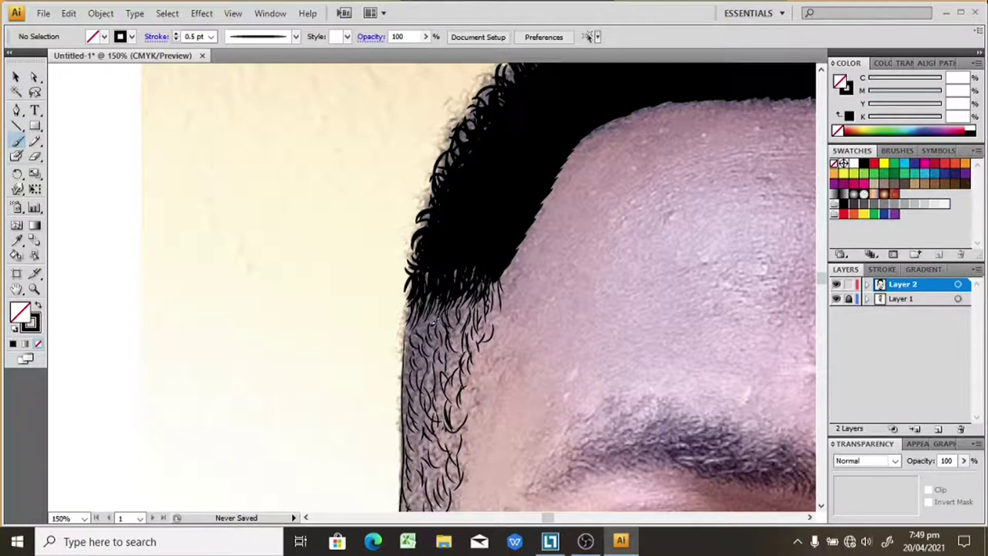
pyautogui.moveTo(426, 313); pyautogui.dragTo(406, 307)
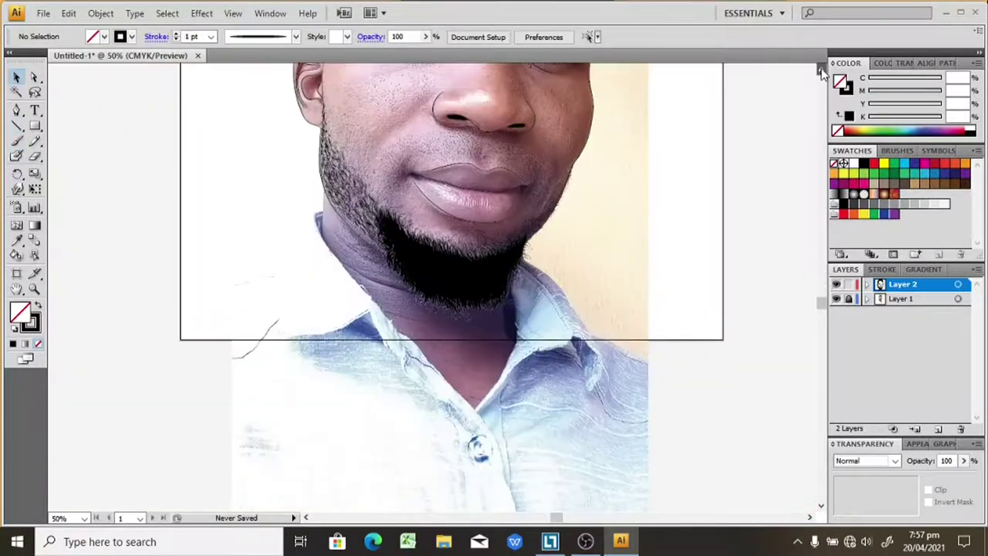
pyautogui.scroll(3, 820, 68)
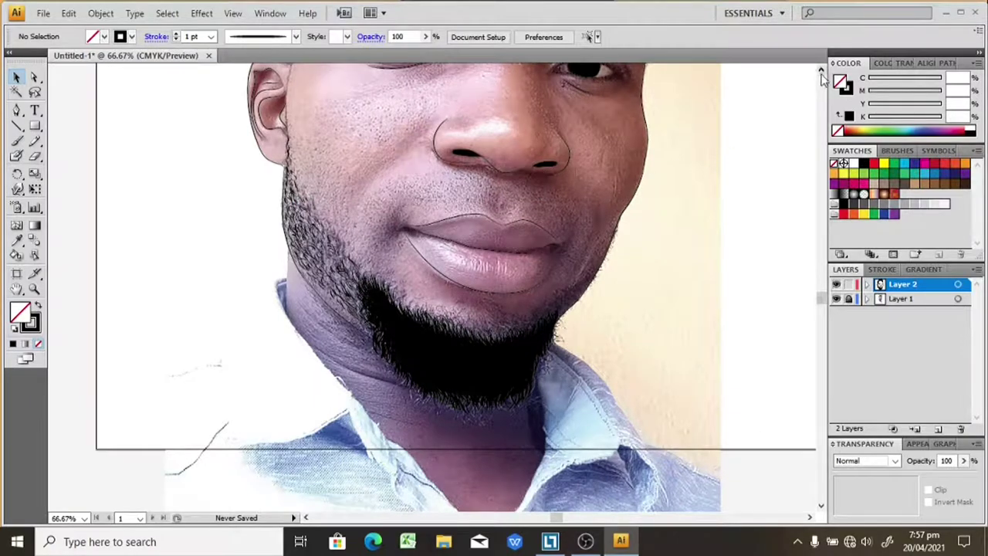
# Set the Paintbrush to a 0.5 pt stroke and zoom to 150% on the lips and beard
pyautogui.click(821, 69)
pyautogui.hotkey('ctrl', '+')
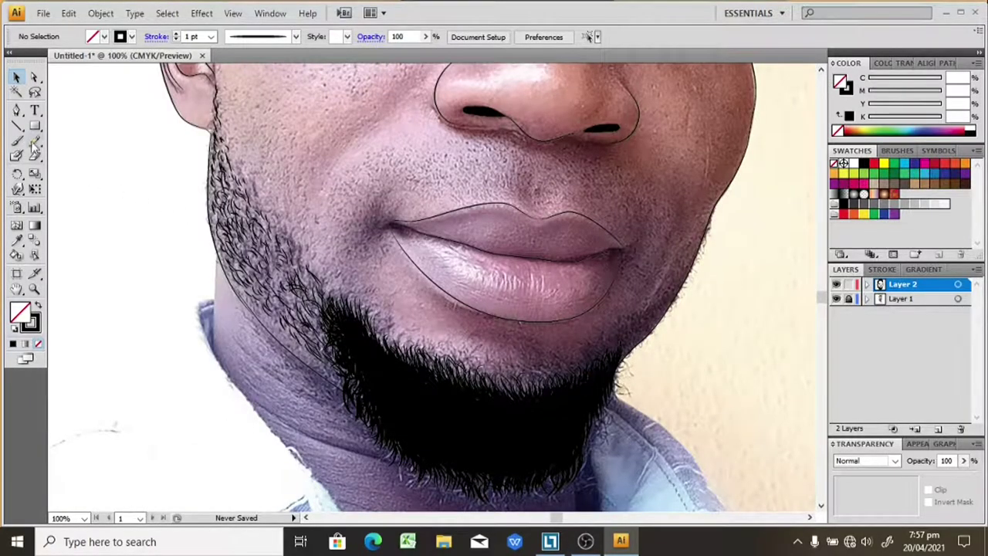
pyautogui.click(17, 142)
pyautogui.click(210, 37)
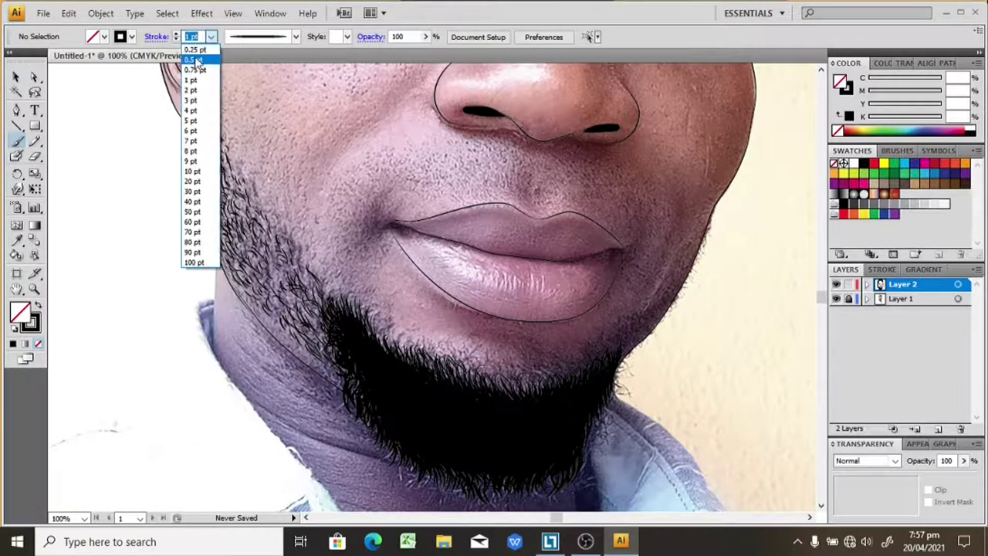
pyautogui.click(193, 48)
pyautogui.hotkey('ctrl', '+')
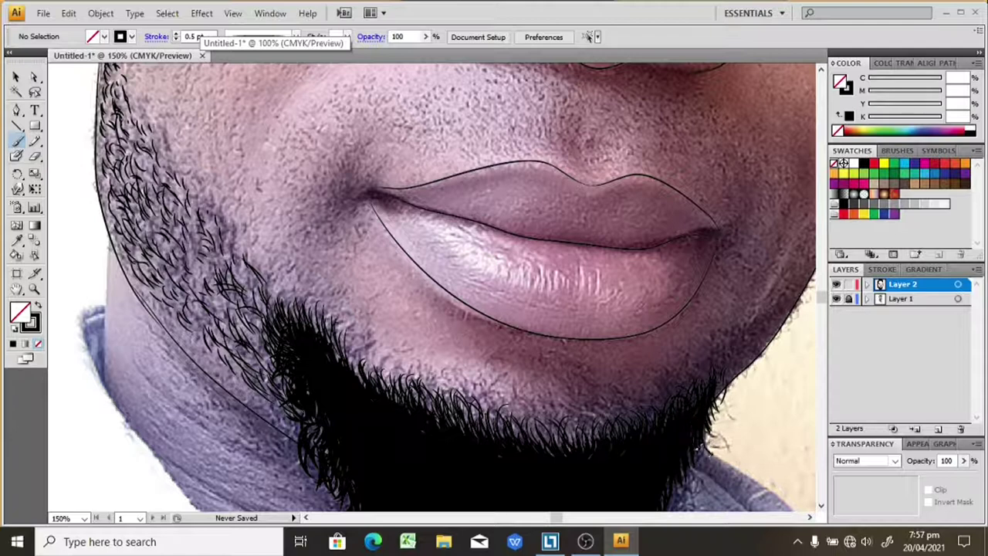
# Brush fine hair strands along the beard's edge
pyautogui.moveTo(692, 458); pyautogui.dragTo(684, 473)
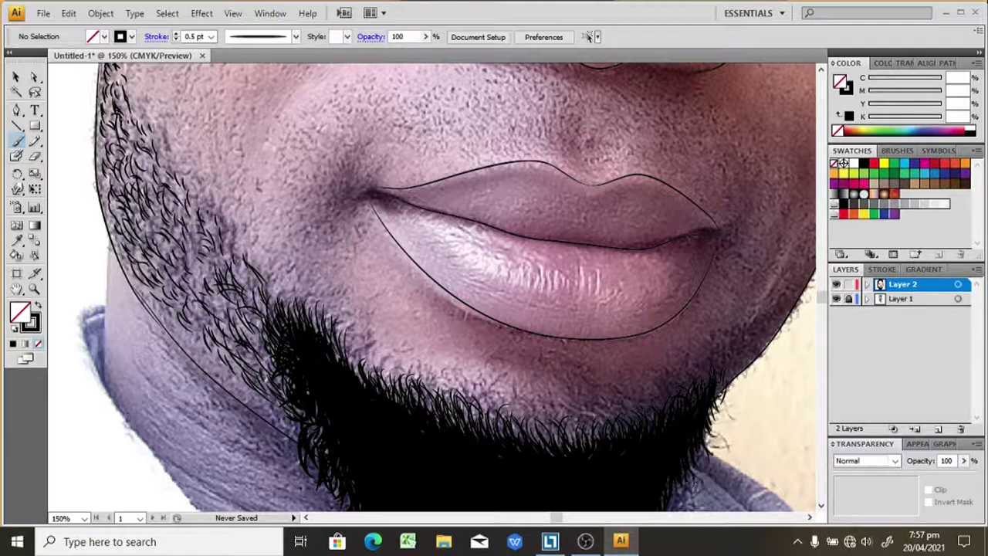
pyautogui.moveTo(734, 377); pyautogui.dragTo(723, 398)
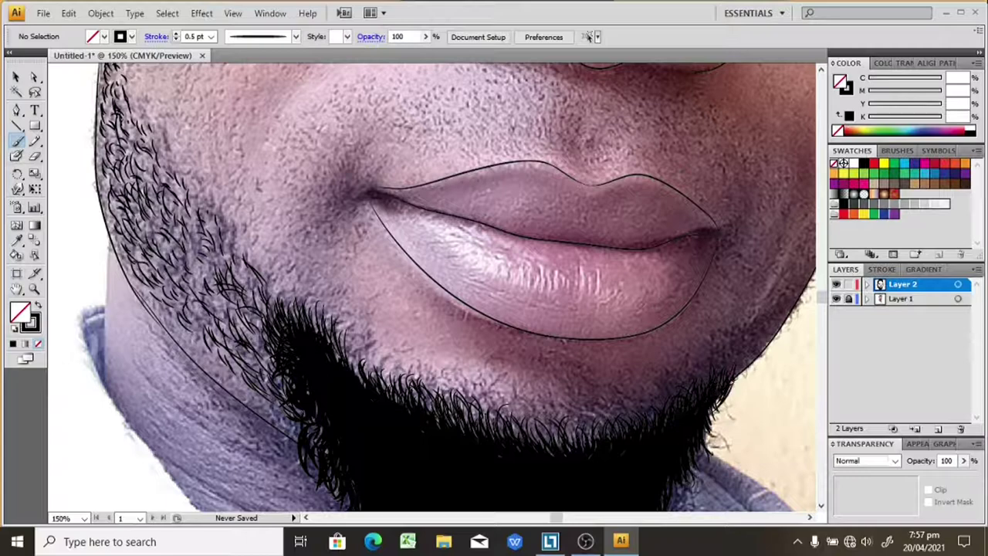
pyautogui.hotkey('ctrl', '-')
pyautogui.hotkey('ctrl', '-')
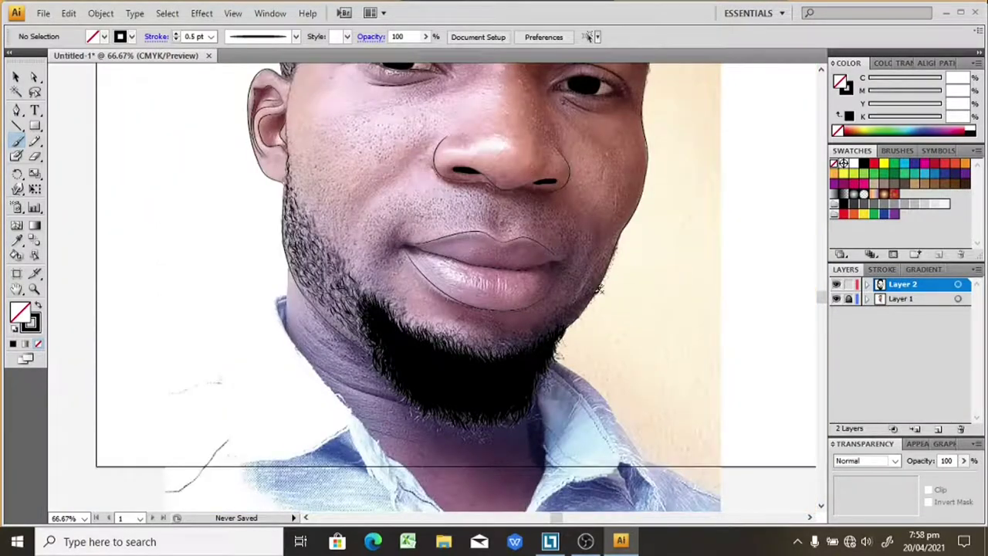
pyautogui.moveTo(562, 328); pyautogui.dragTo(550, 361)
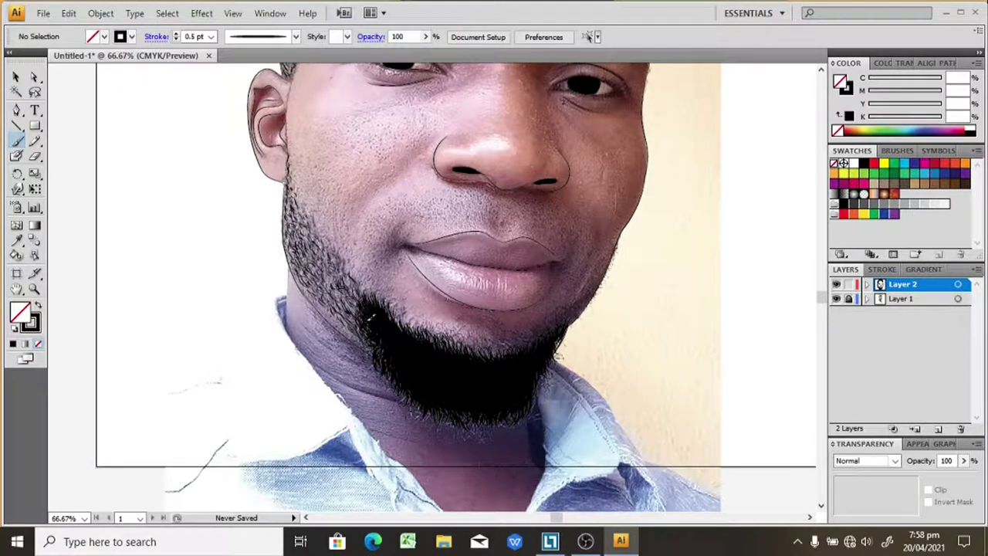
pyautogui.hotkey('ctrl', '-')
pyautogui.hotkey('ctrl', '-')
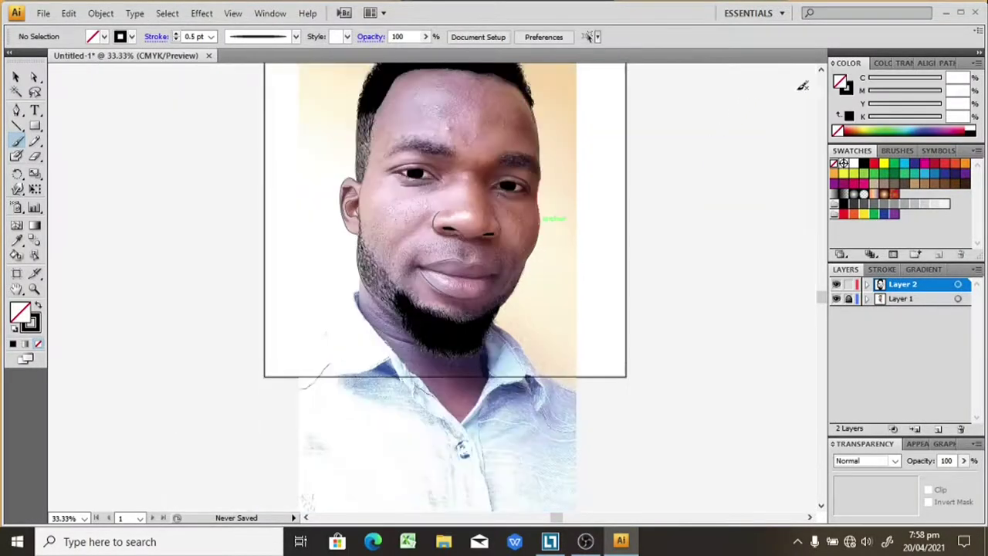
pyautogui.scroll(1, 823, 78)
pyautogui.scroll(2, 823, 78)
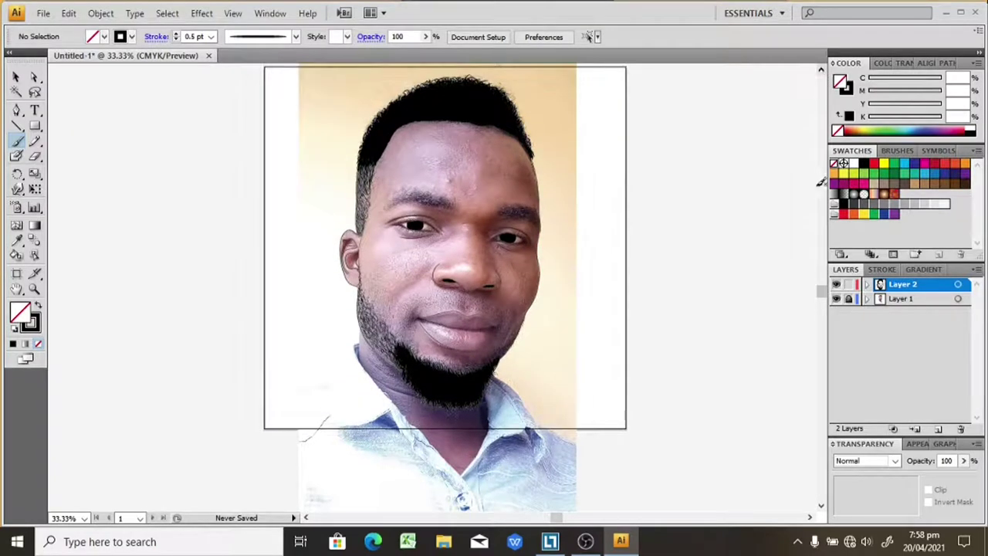
pyautogui.click(836, 299)
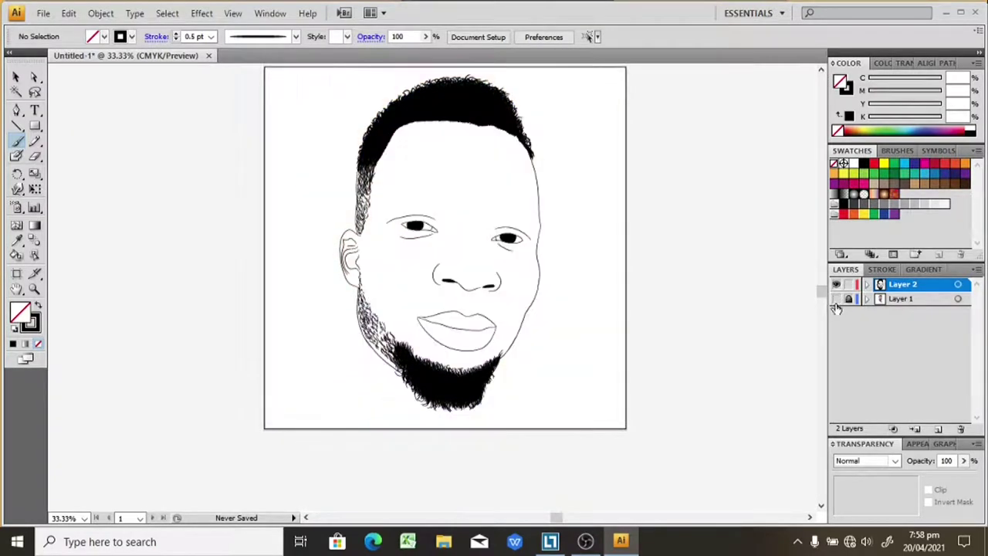
pyautogui.click(836, 299)
pyautogui.hotkey('ctrl', '+')
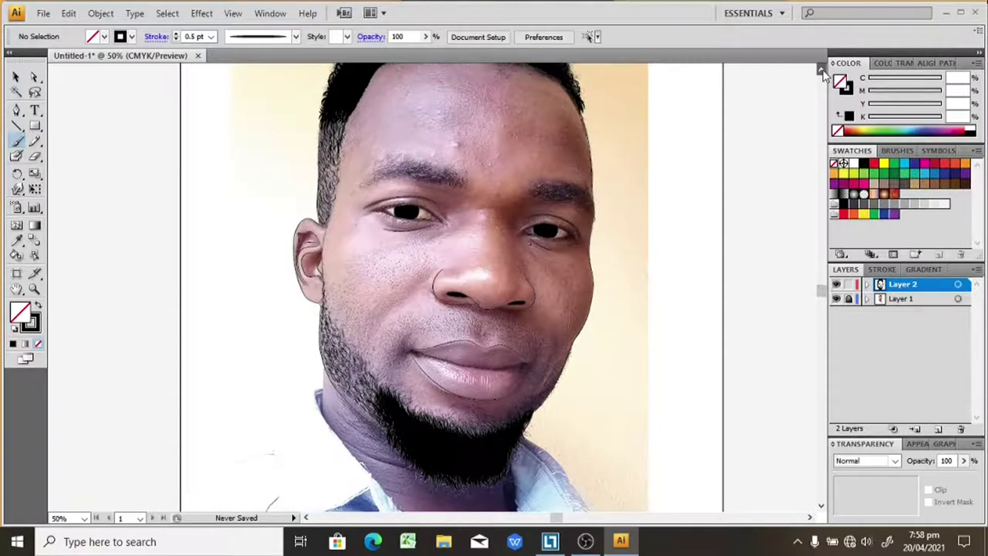
pyautogui.scroll(1, 823, 73)
pyautogui.hotkey('ctrl', '+')
pyautogui.hotkey('ctrl', '+')
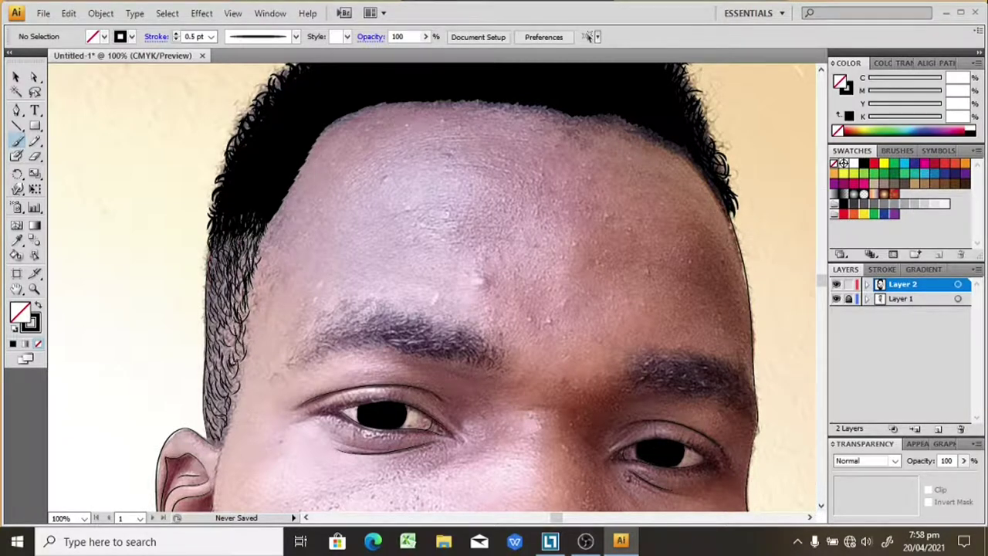
# Add three hair strands to the sideburn and check one of them
pyautogui.moveTo(228, 332)
pyautogui.mouseDown()
pyautogui.moveTo(234, 363)
pyautogui.moveTo(223, 316)
pyautogui.mouseUp()
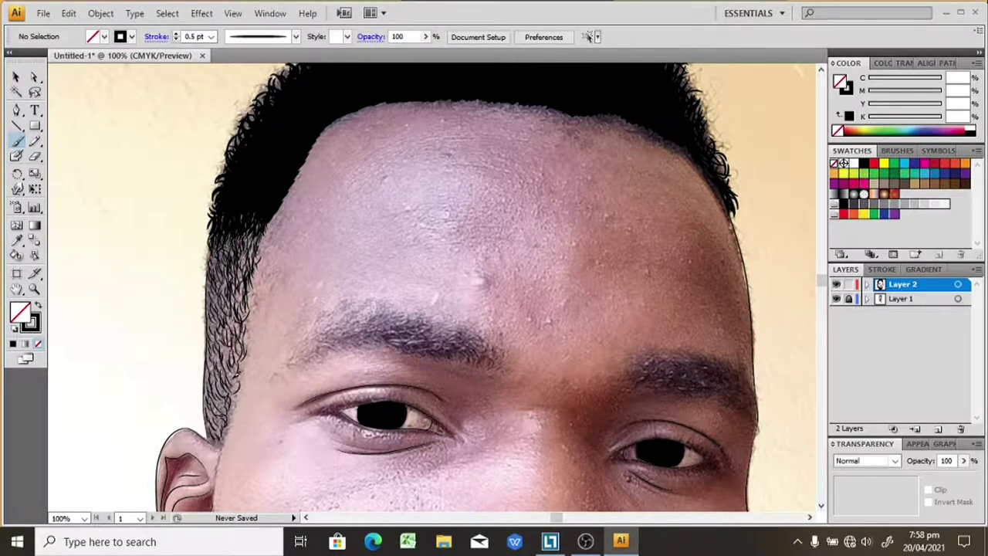
pyautogui.moveTo(241, 394); pyautogui.dragTo(229, 369)
pyautogui.moveTo(244, 378)
pyautogui.mouseDown()
pyautogui.moveTo(228, 360)
pyautogui.moveTo(219, 398)
pyautogui.mouseUp()
pyautogui.click(16, 77)
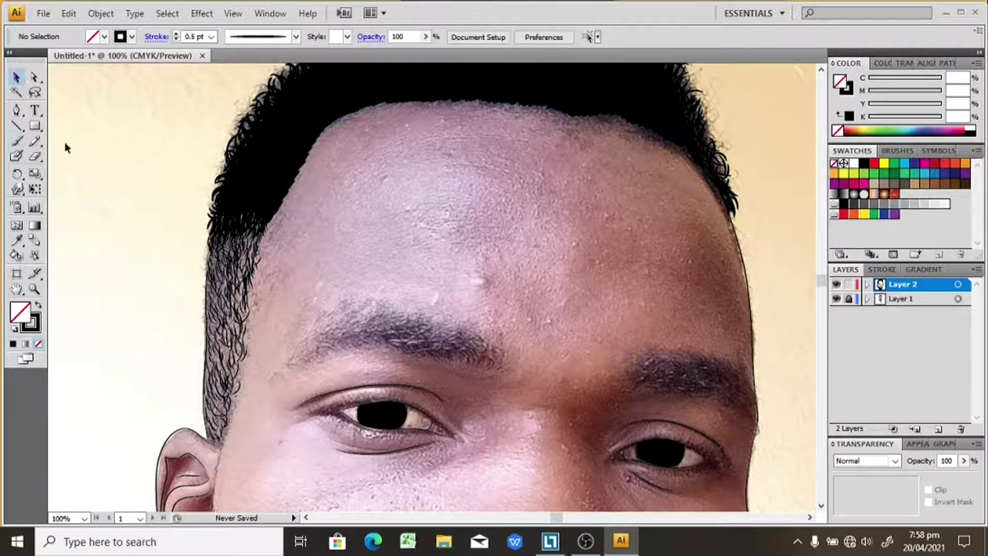
pyautogui.click(240, 384)
pyautogui.hotkey('ctrl', 'shift', 'a')
# Zoom to 150% on the forehead and trace the hairline edge with a black-filled Pencil stroke
pyautogui.hotkey('ctrl', '-')
pyautogui.hotkey('ctrl', '+')
pyautogui.hotkey('ctrl', '+')
pyautogui.click(810, 517)
pyautogui.click(810, 517)
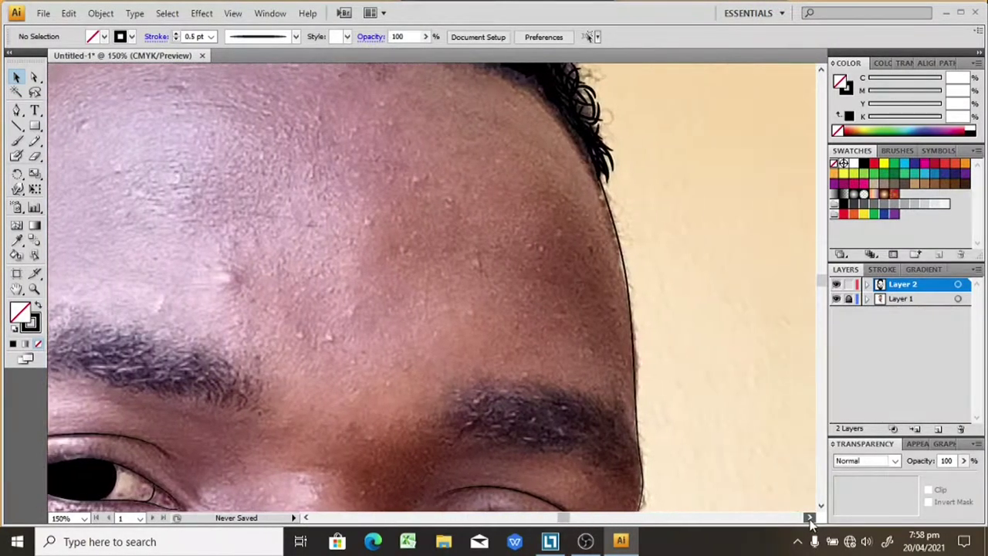
pyautogui.click(821, 71)
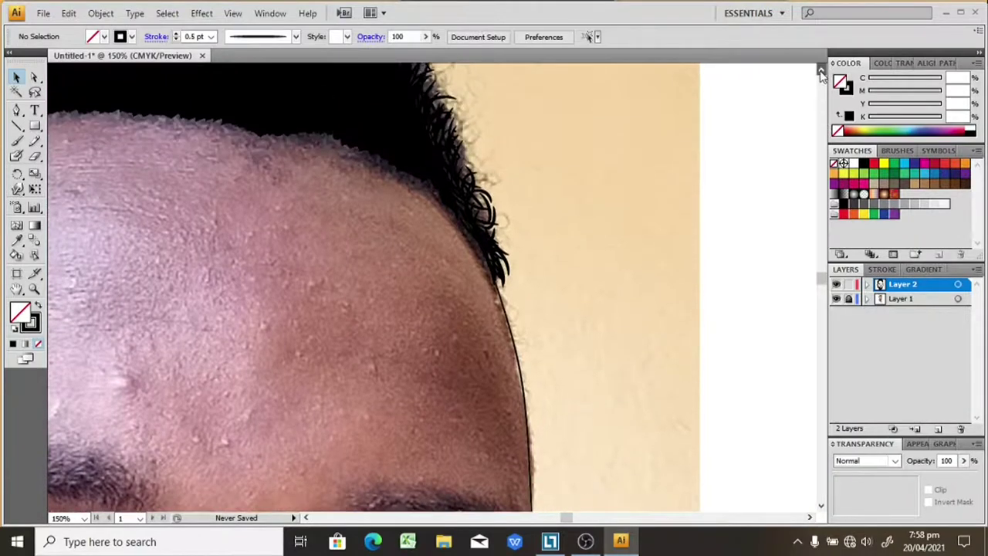
pyautogui.click(821, 71)
pyautogui.click(35, 140)
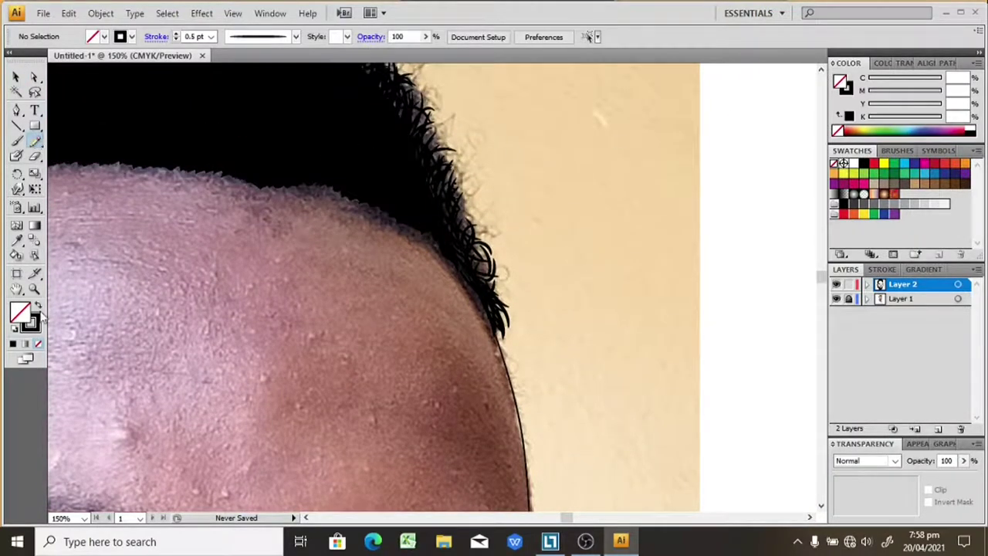
pyautogui.click(37, 306)
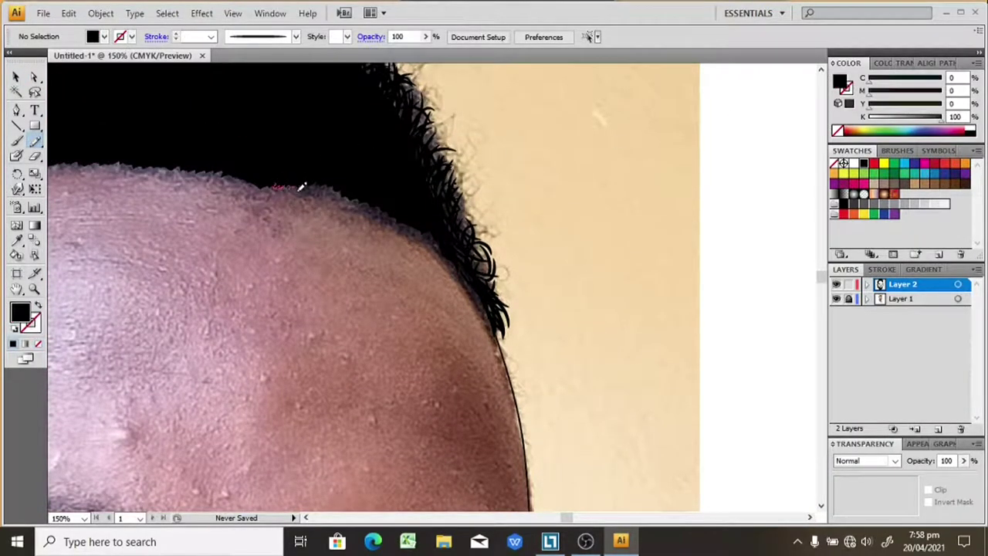
pyautogui.moveTo(301, 187); pyautogui.dragTo(326, 191)
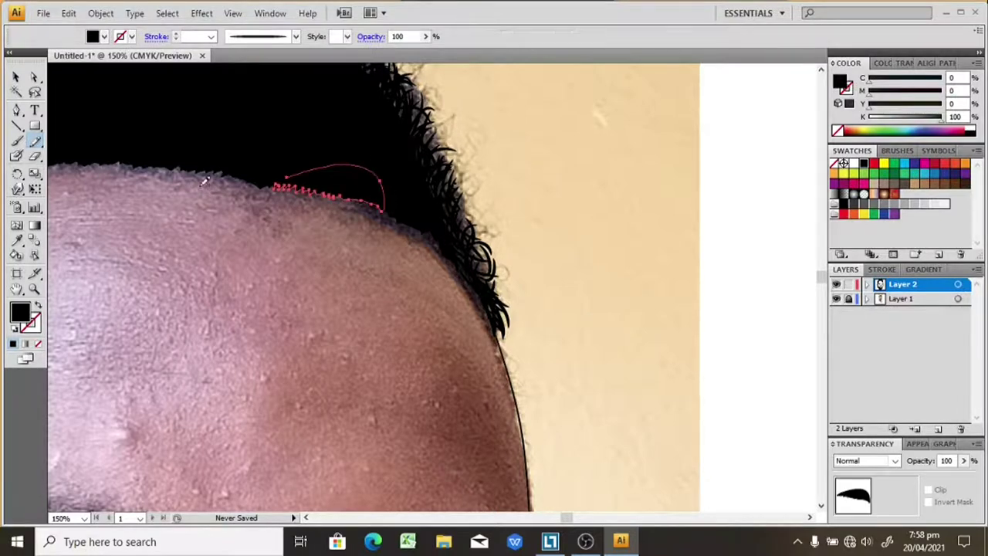
# Deselect the hairline path and reset to no fill with a 0.5 pt black stroke
pyautogui.click(16, 78)
pyautogui.click(106, 243)
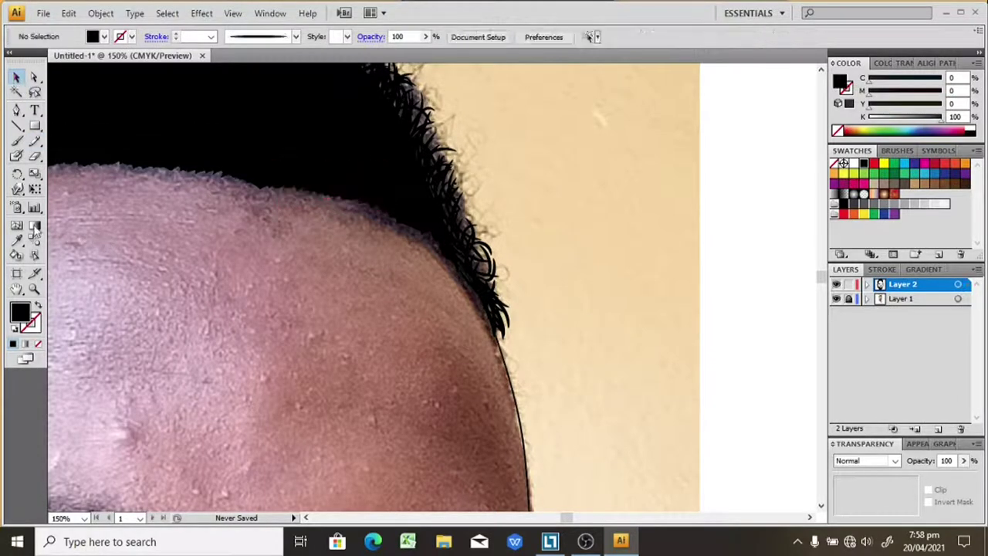
pyautogui.click(37, 307)
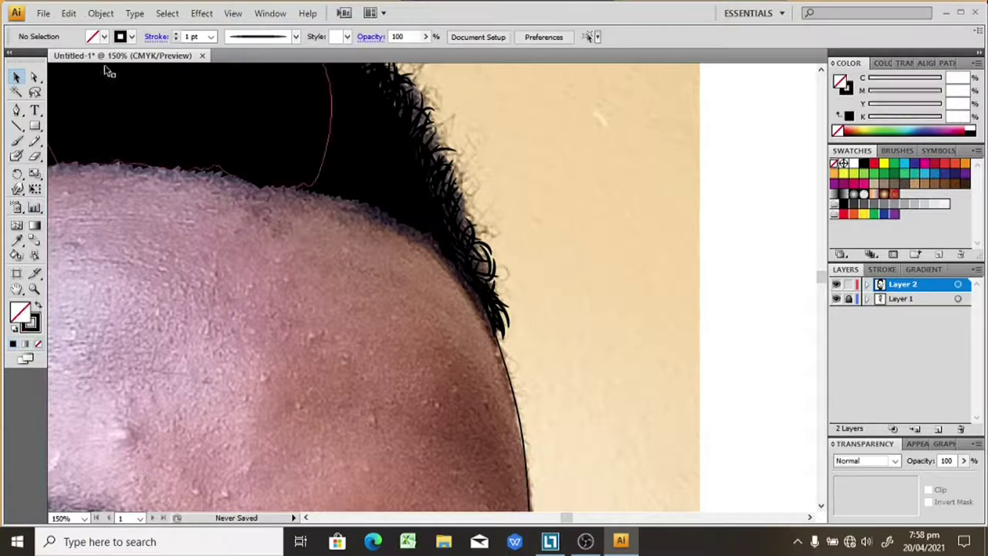
pyautogui.click(211, 37)
pyautogui.click(198, 60)
# Raise the Paintbrush weight to 1 pt and paint two short hair strands at the hairline
pyautogui.click(16, 141)
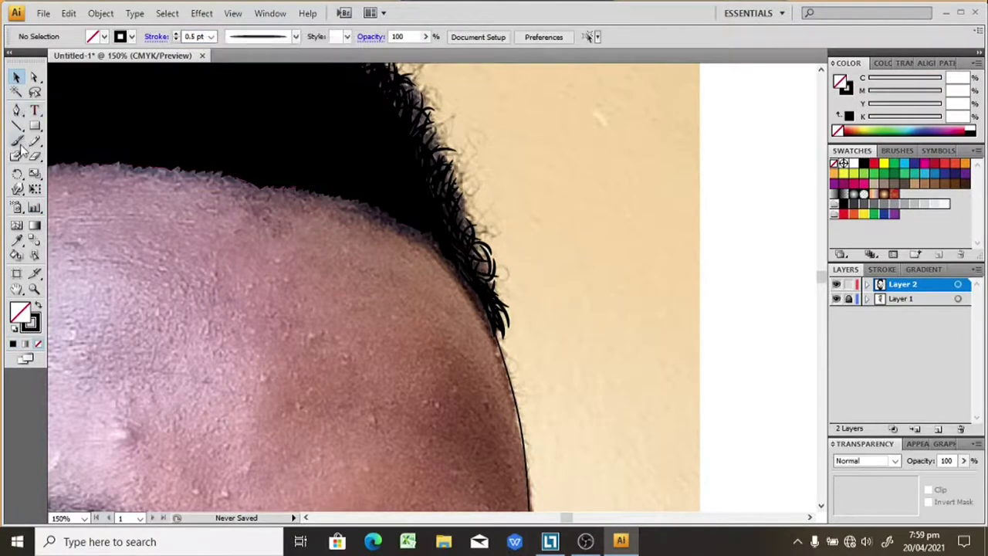
pyautogui.press(']')
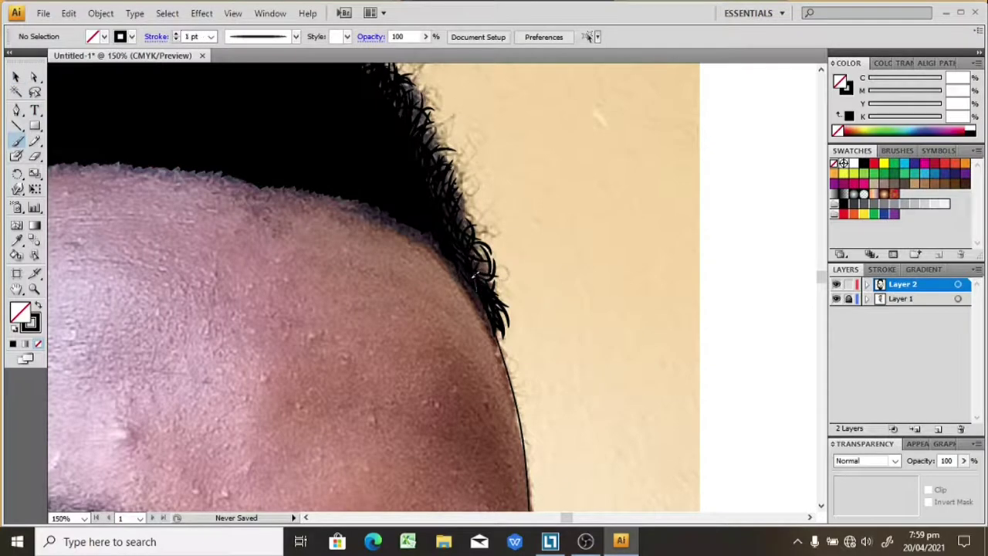
pyautogui.moveTo(491, 322); pyautogui.dragTo(472, 291)
pyautogui.moveTo(508, 347)
pyautogui.mouseDown()
pyautogui.moveTo(484, 247)
pyautogui.moveTo(463, 220)
pyautogui.mouseUp()
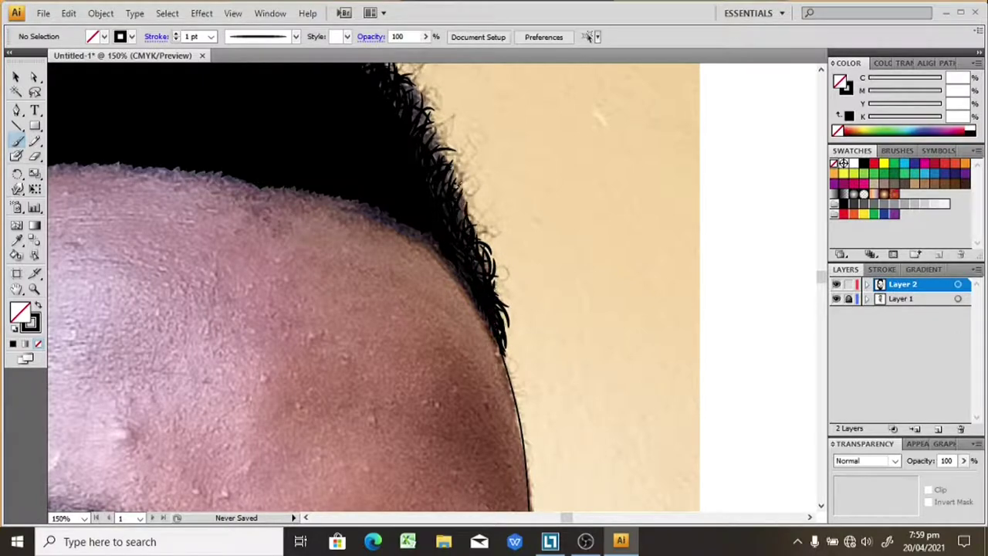
pyautogui.hotkey('ctrl', '-')
pyautogui.hotkey('ctrl', '-')
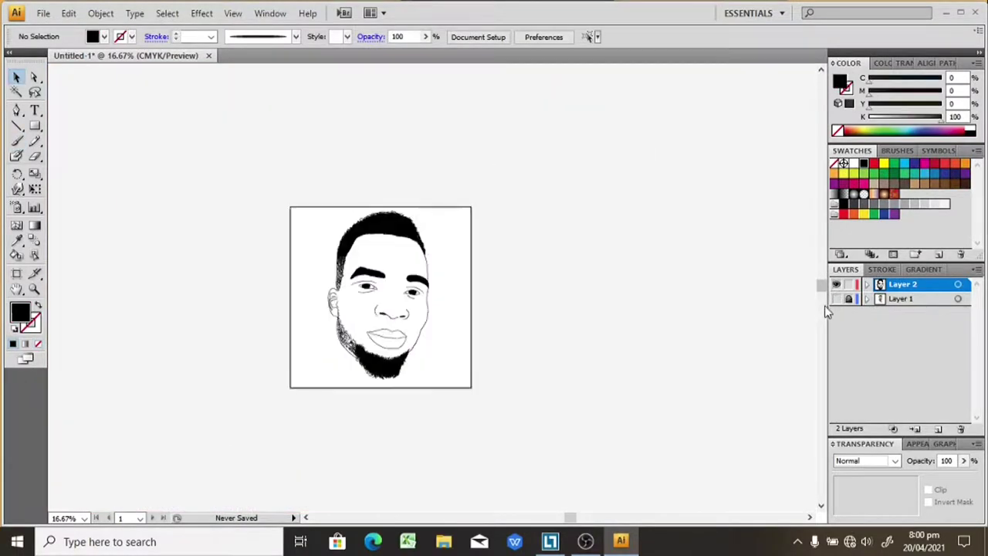
# Review the drawing zoomed out, then show the reference photo and zoom in on the face
pyautogui.hotkey('ctrl', '+')
pyautogui.hotkey('ctrl', '+')
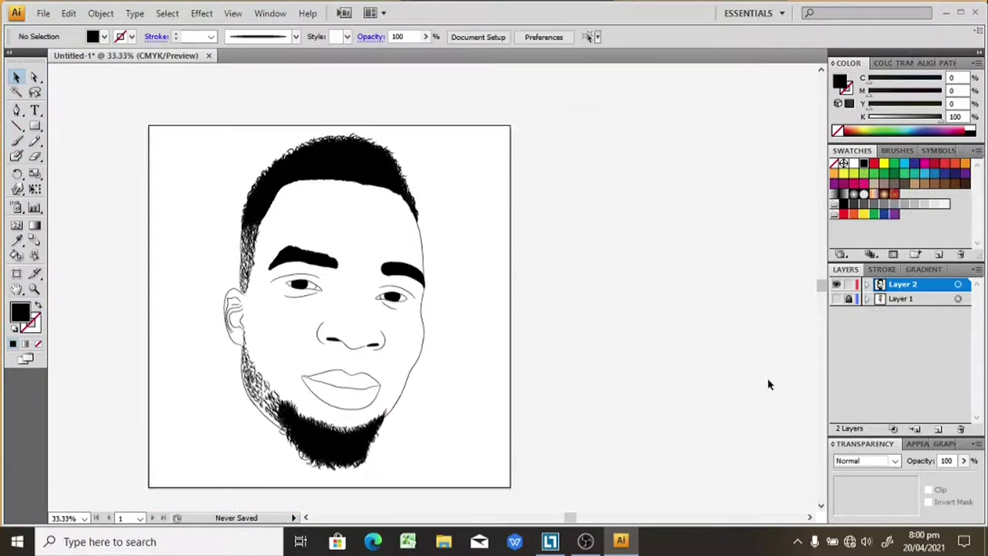
pyautogui.scroll(-1, 821, 505)
pyautogui.scroll(-2, 820, 506)
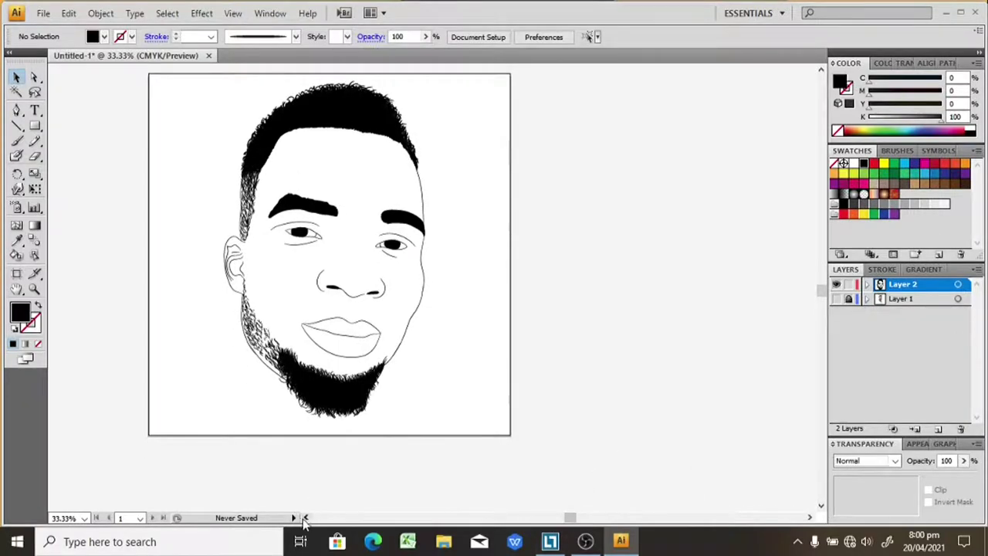
pyautogui.click(306, 517)
pyautogui.hotkey('ctrl', '+')
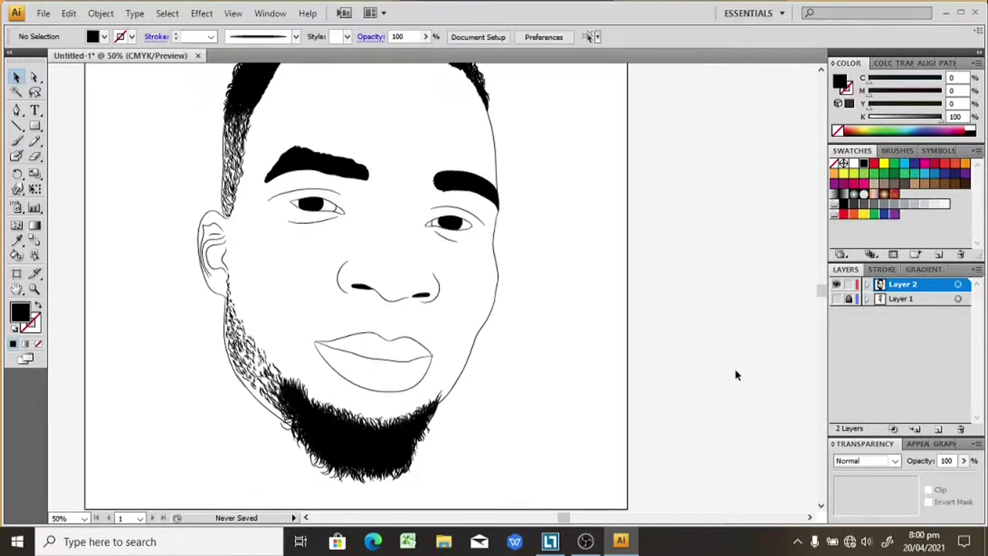
pyautogui.click(836, 298)
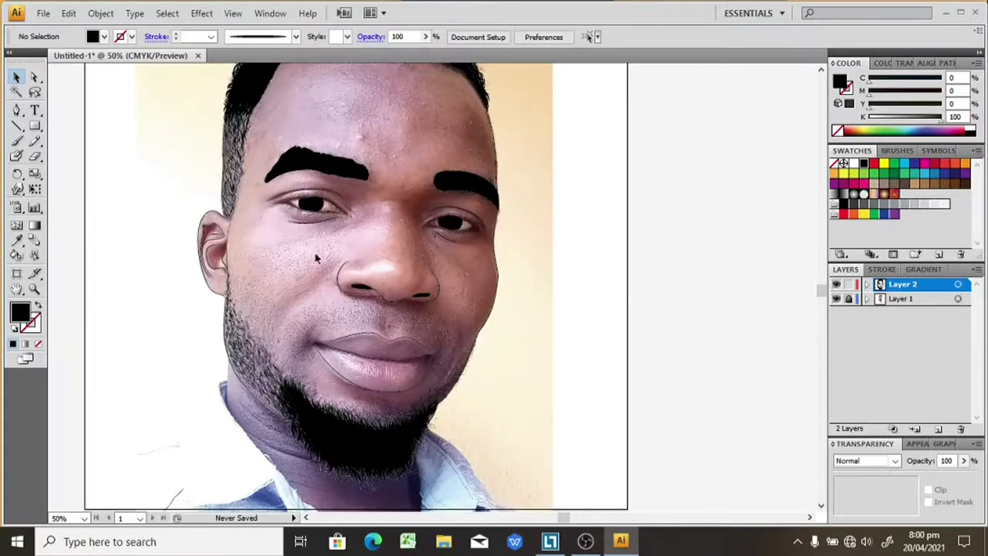
pyautogui.click(16, 141)
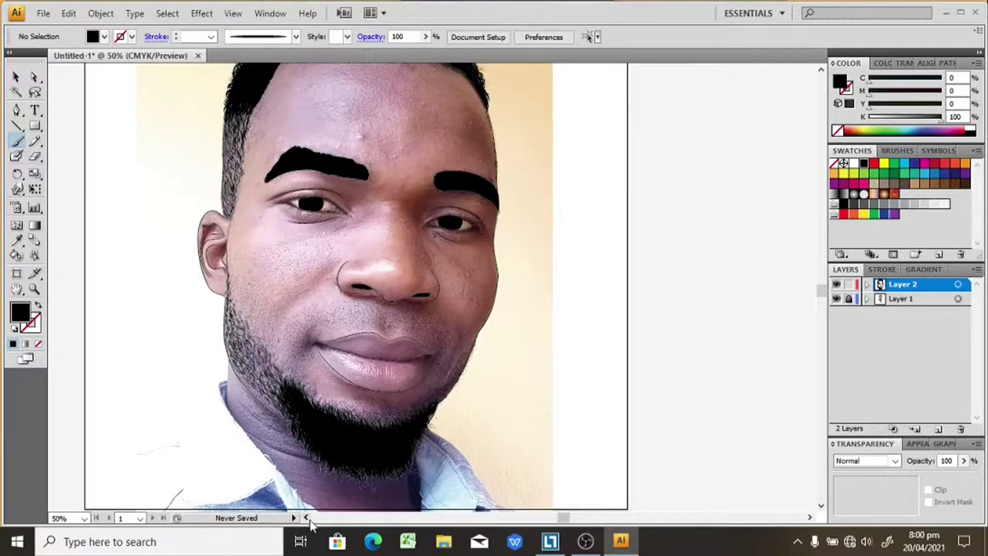
pyautogui.click(307, 518)
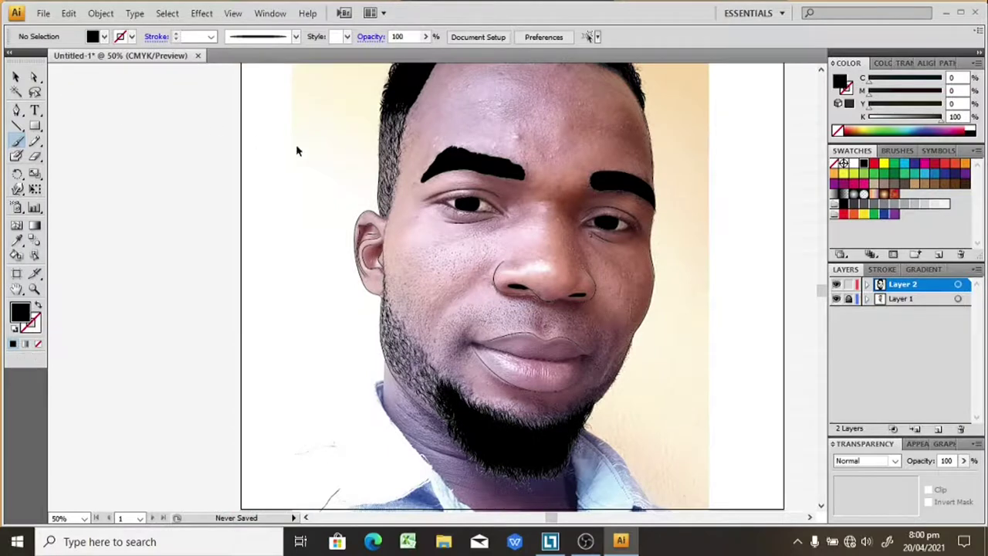
pyautogui.hotkey('ctrl', '+')
# Set a 0.5 pt stroke with no fill and zoom to 150%
pyautogui.click(212, 37)
pyautogui.click(193, 69)
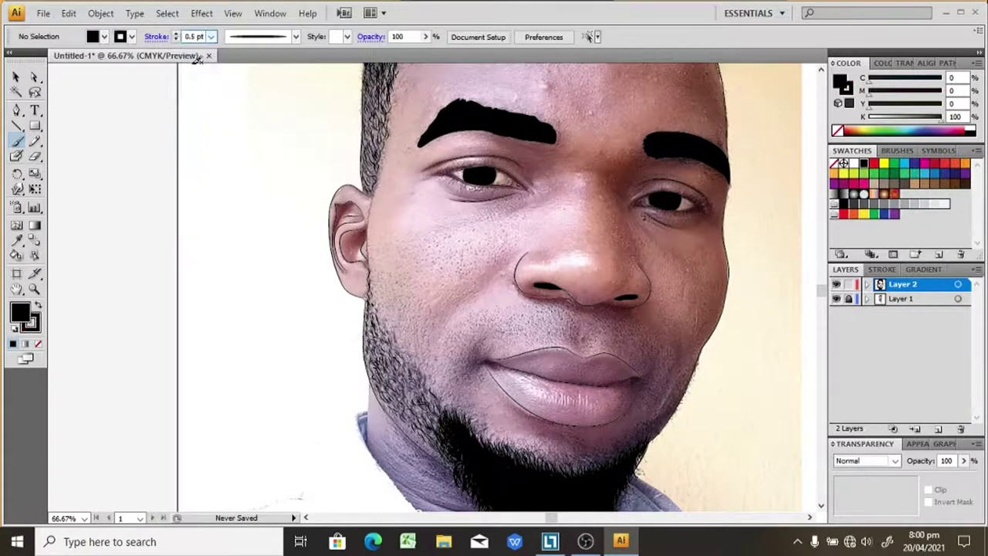
pyautogui.click(106, 37)
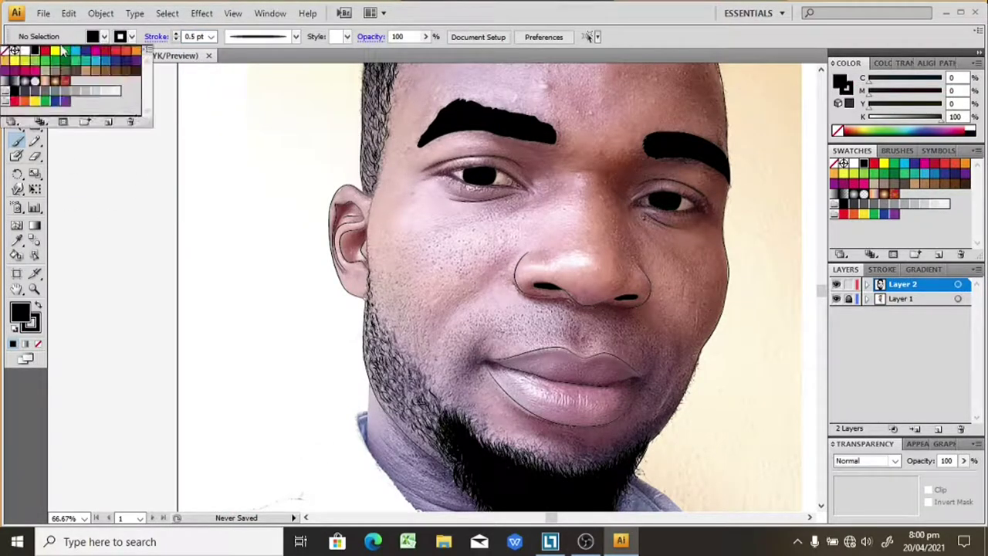
pyautogui.click(6, 51)
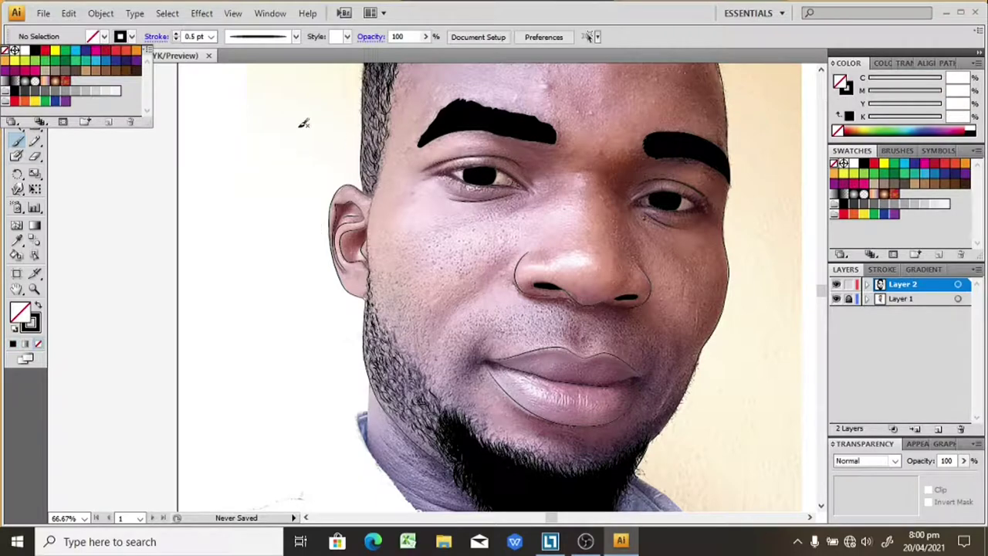
pyautogui.hotkey('ctrl', '+')
pyautogui.scroll(2, 823, 73)
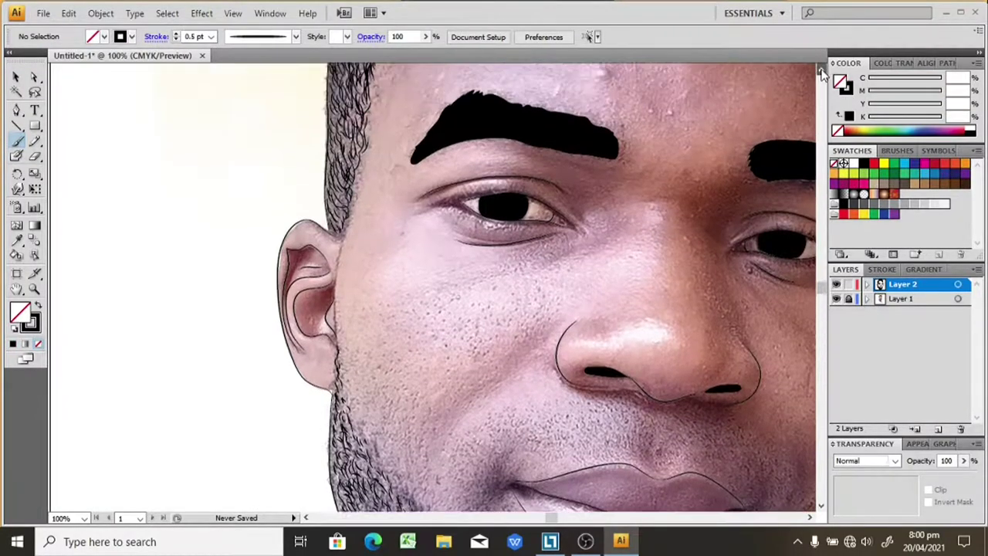
pyautogui.scroll(2, 822, 73)
pyautogui.hotkey('ctrl', '+')
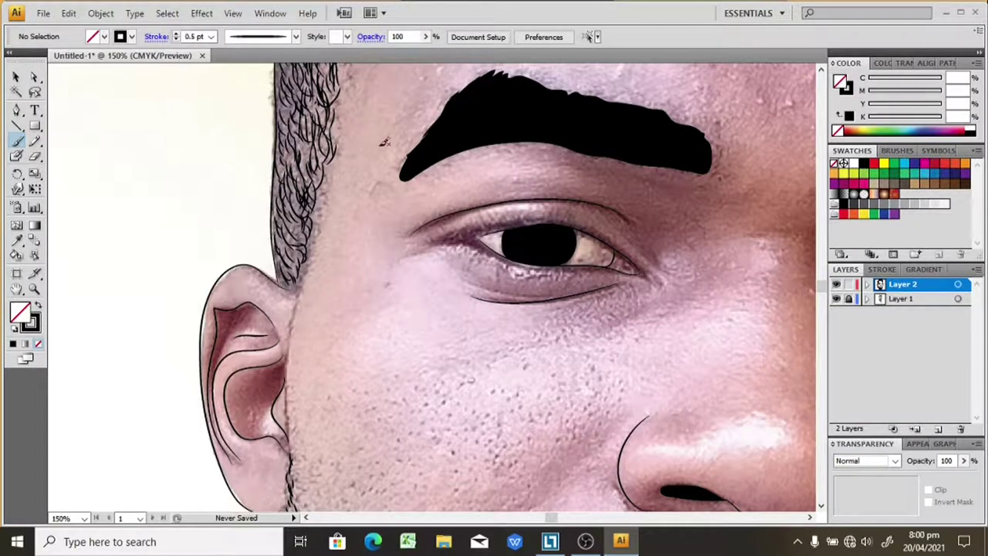
# Paint a 0.5 pt strand at the side hairline and check it with the photo hidden
pyautogui.click(211, 37)
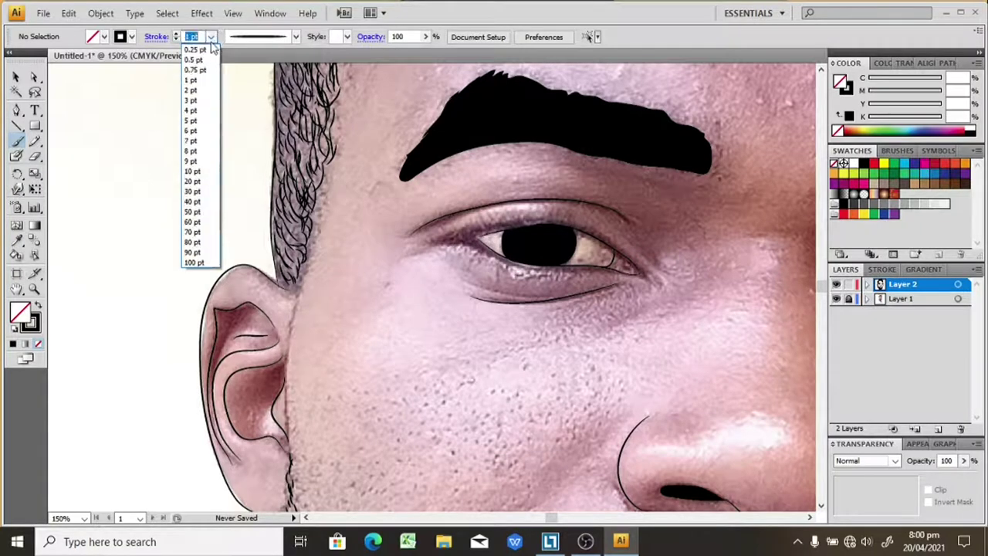
pyautogui.click(205, 60)
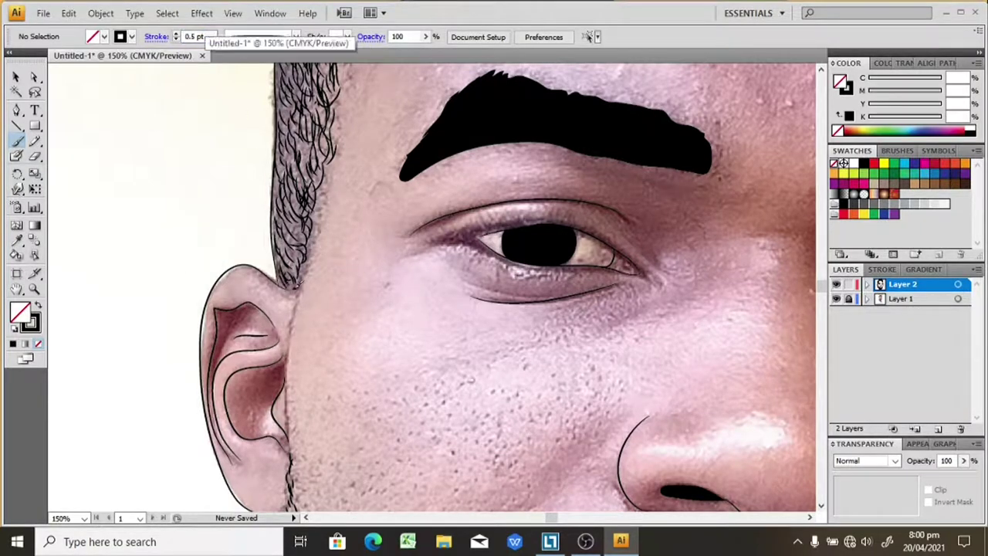
pyautogui.moveTo(298, 286); pyautogui.dragTo(287, 278)
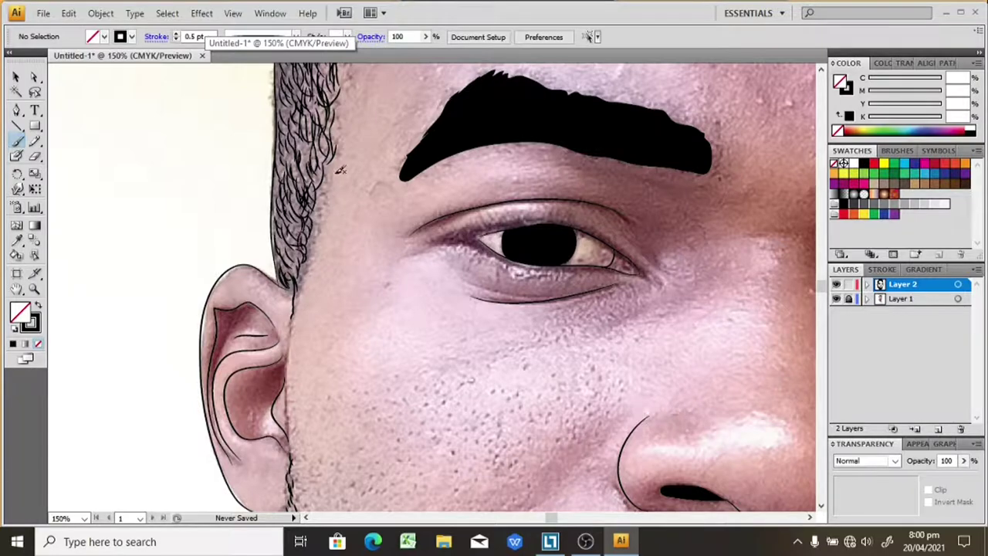
pyautogui.hotkey('ctrl', '-')
pyautogui.hotkey('ctrl', '-')
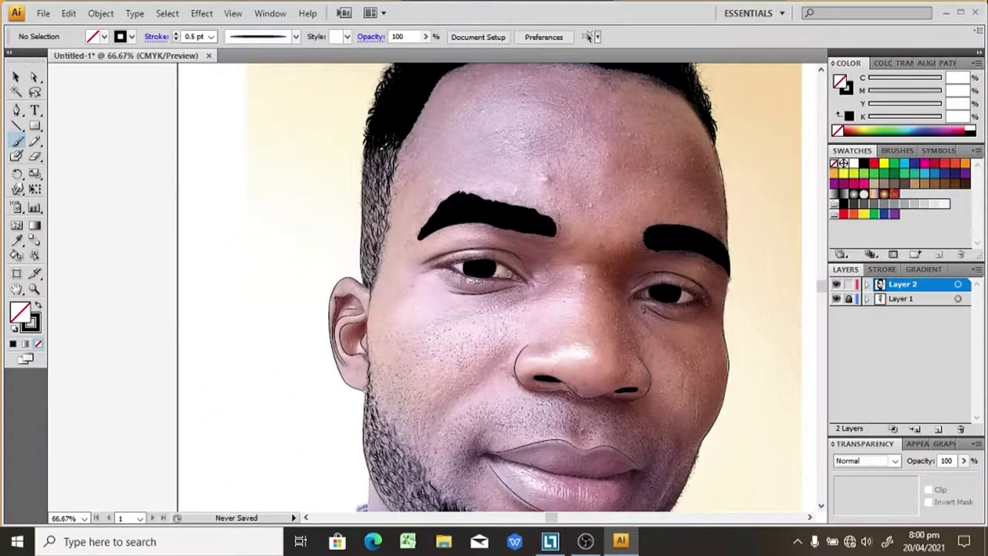
pyautogui.hotkey('ctrl', '-')
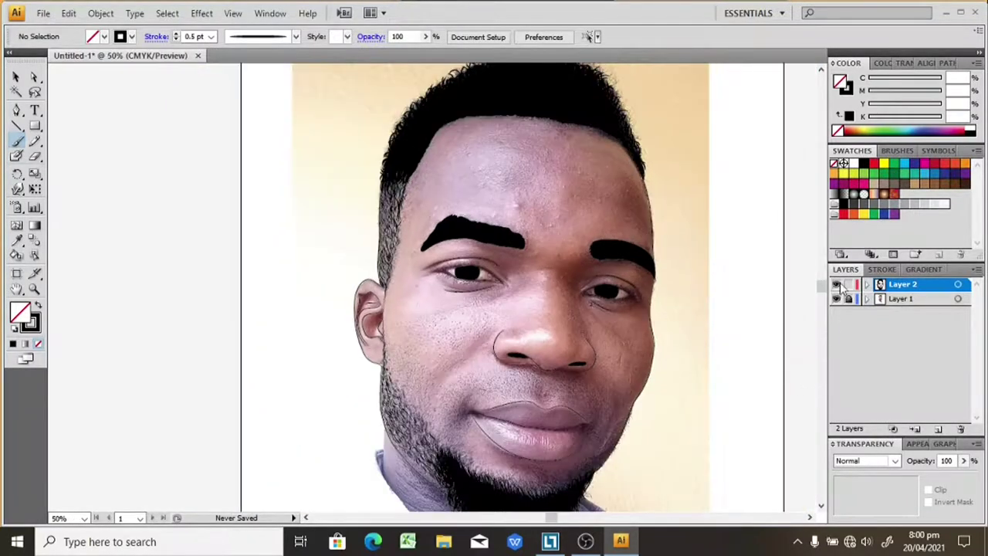
pyautogui.click(836, 300)
pyautogui.hotkey('ctrl', '-')
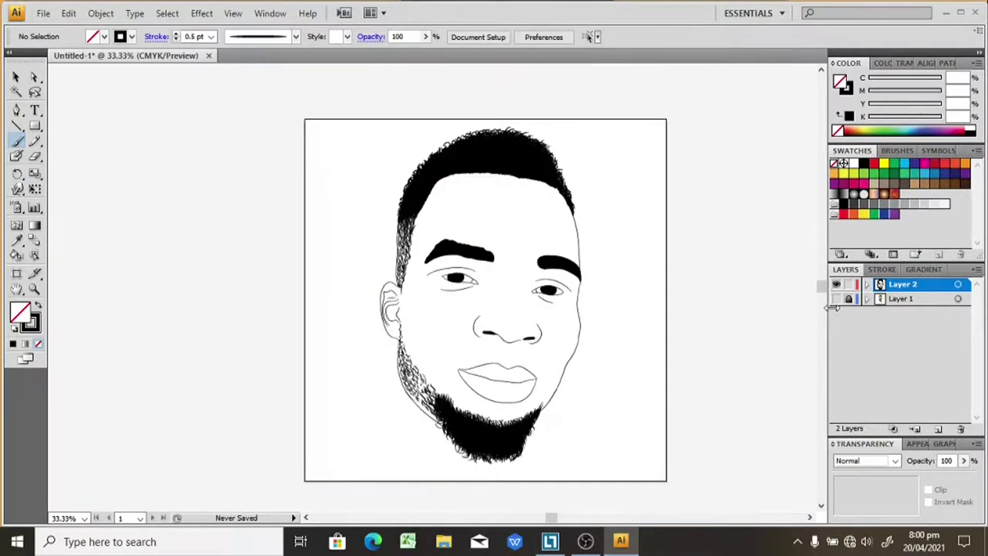
pyautogui.click(836, 300)
pyautogui.hotkey('ctrl', '+')
pyautogui.hotkey('ctrl', '+')
# Switch to black fill with no stroke and Pencil-trace the upper eyelid shape of the left eye
pyautogui.hotkey('ctrl', '+')
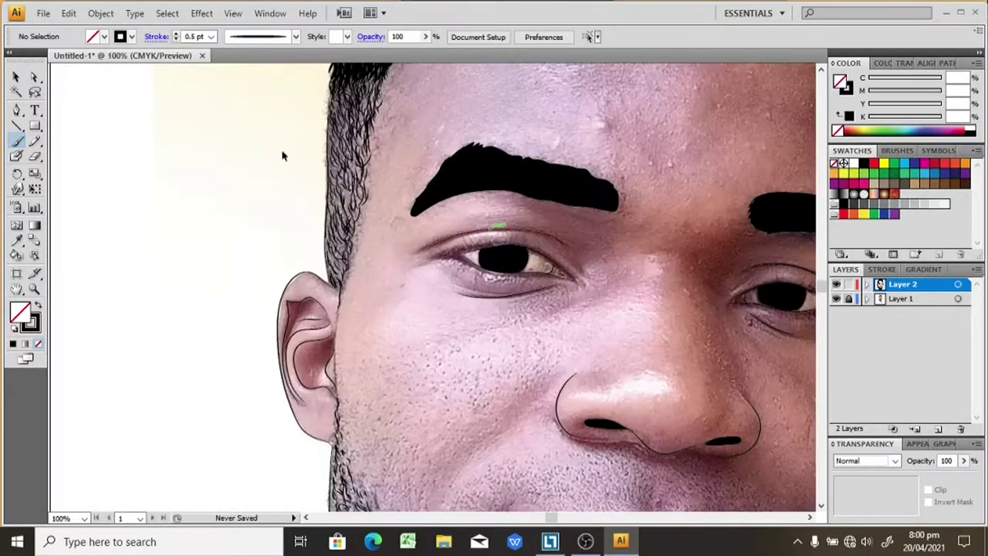
pyautogui.hotkey('ctrl', '+')
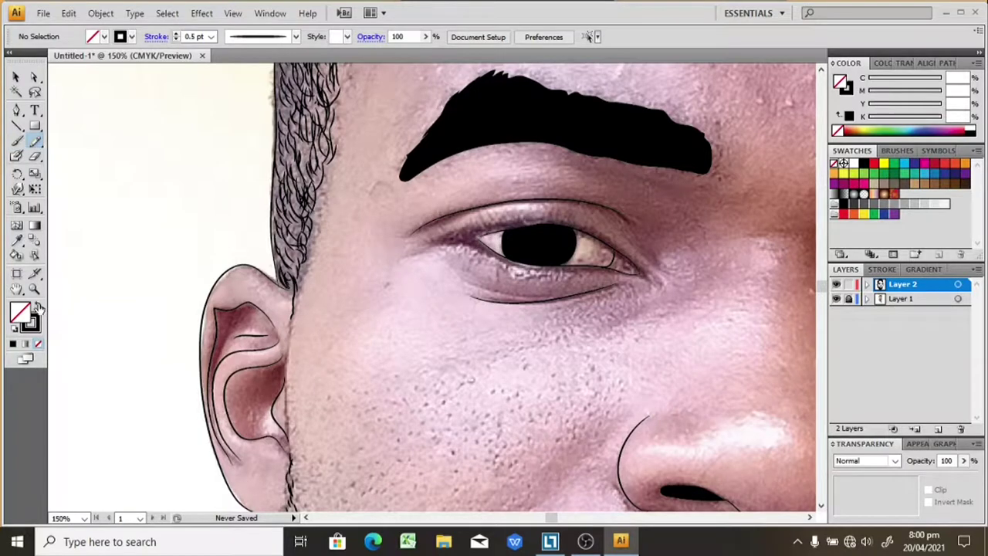
pyautogui.click(38, 307)
pyautogui.click(810, 518)
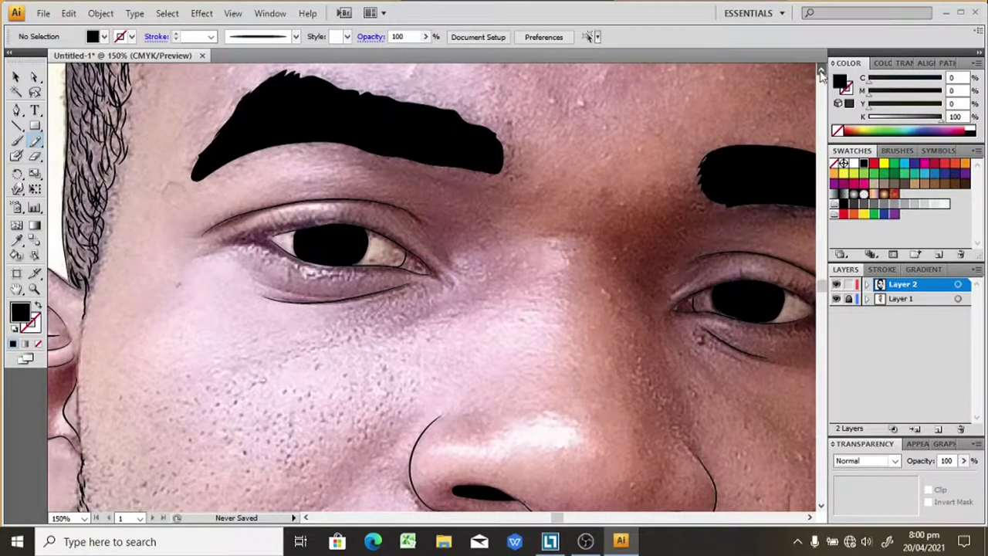
pyautogui.click(820, 69)
pyautogui.click(306, 517)
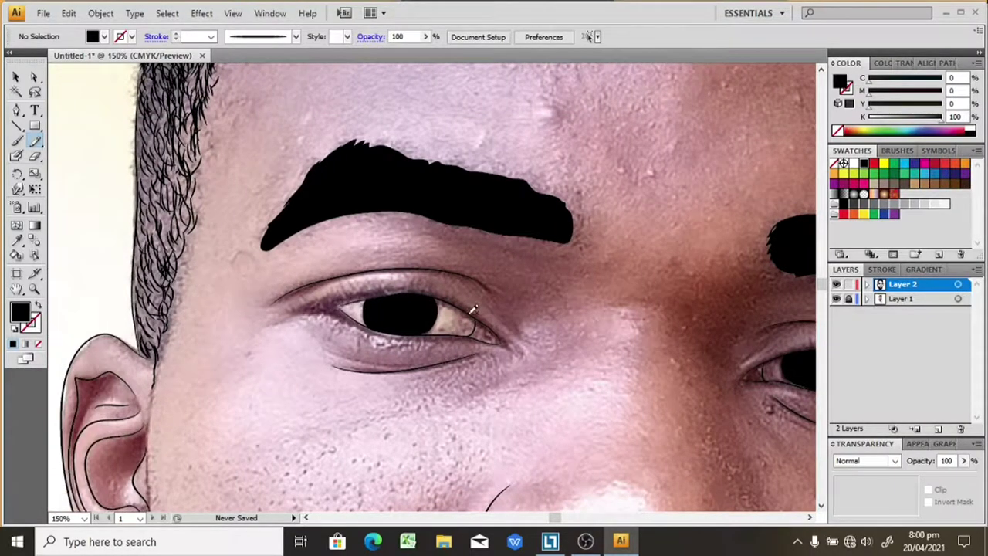
pyautogui.moveTo(474, 308)
pyautogui.mouseDown()
pyautogui.moveTo(378, 295)
pyautogui.moveTo(306, 311)
pyautogui.mouseUp()
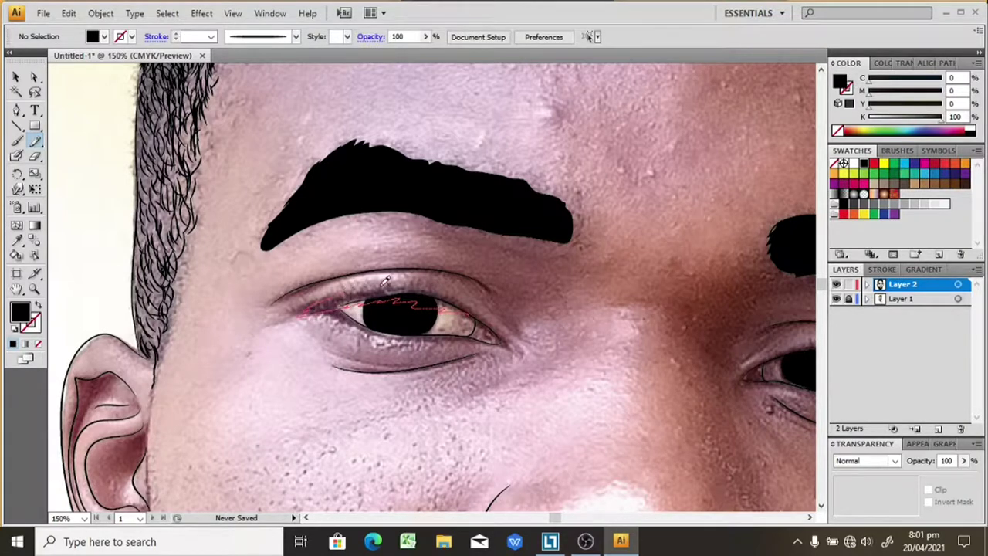
pyautogui.moveTo(489, 309); pyautogui.dragTo(473, 306)
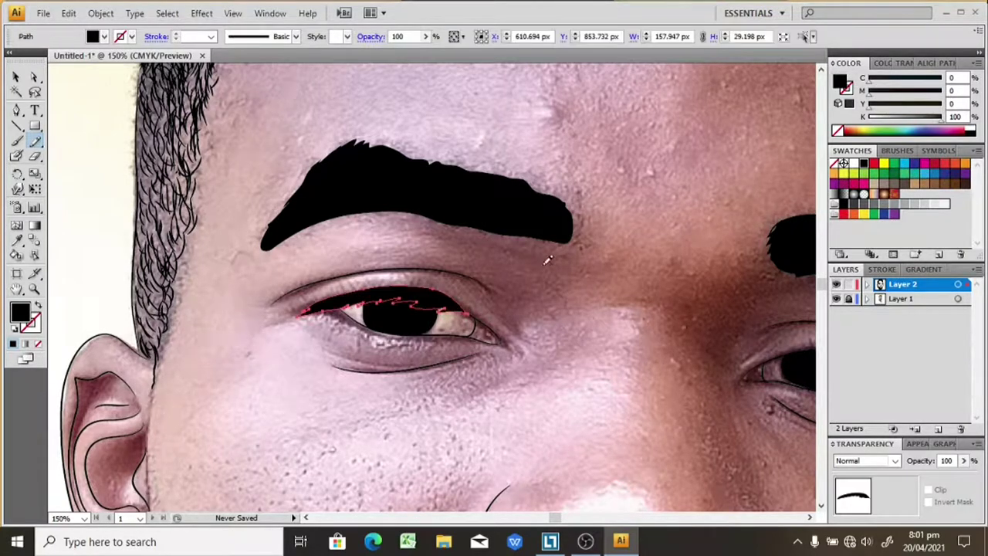
# Add a lash line along the top of the left iris, then zoom out and deselect
pyautogui.hotkey('ctrl', 'shift', 'a')
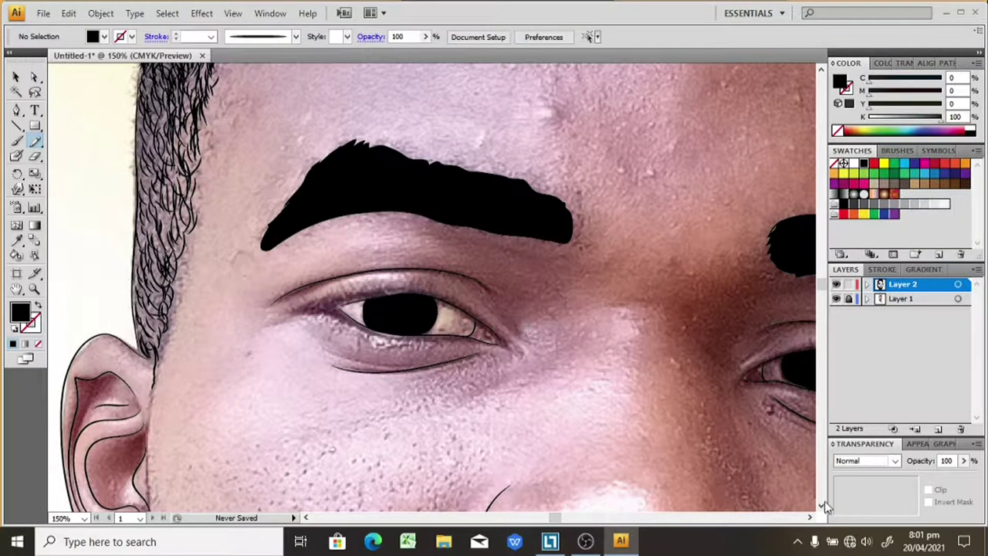
pyautogui.scroll(-3, 463, 478)
pyautogui.scroll(1, 77, 297)
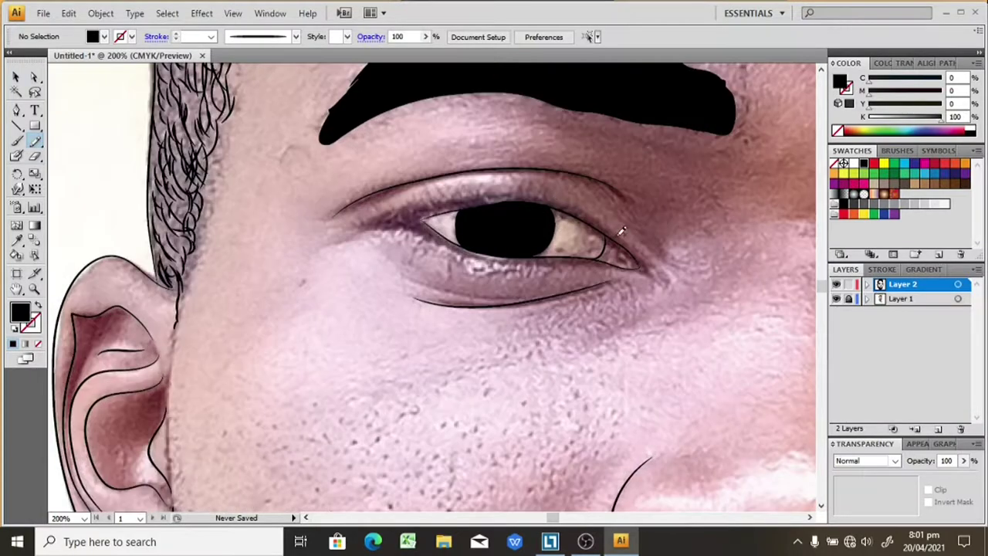
pyautogui.moveTo(593, 220)
pyautogui.mouseDown()
pyautogui.moveTo(473, 208)
pyautogui.moveTo(370, 224)
pyautogui.moveTo(421, 207)
pyautogui.moveTo(567, 205)
pyautogui.moveTo(595, 220)
pyautogui.mouseUp()
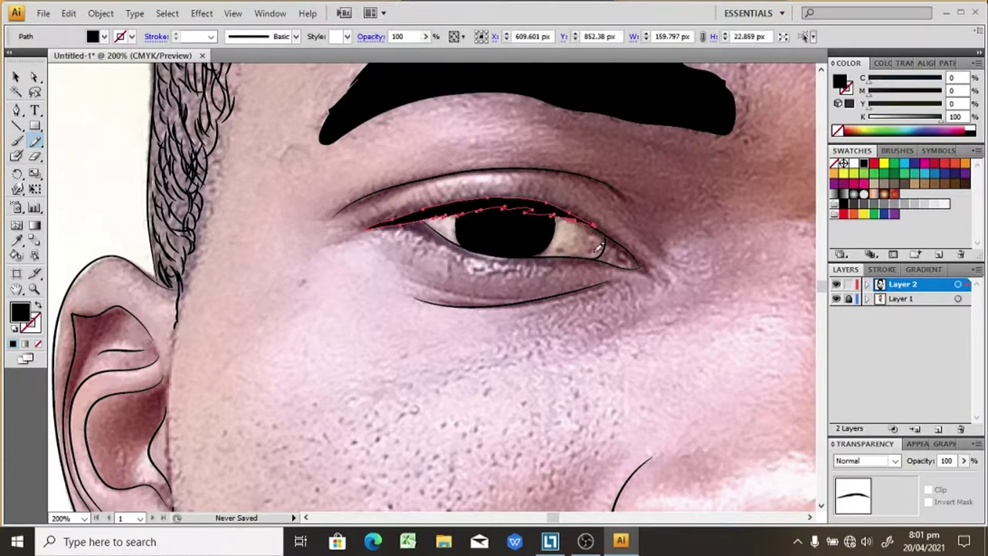
pyautogui.hotkey('ctrl', '-')
pyautogui.hotkey('ctrl', '-')
pyautogui.hotkey('ctrl', '-')
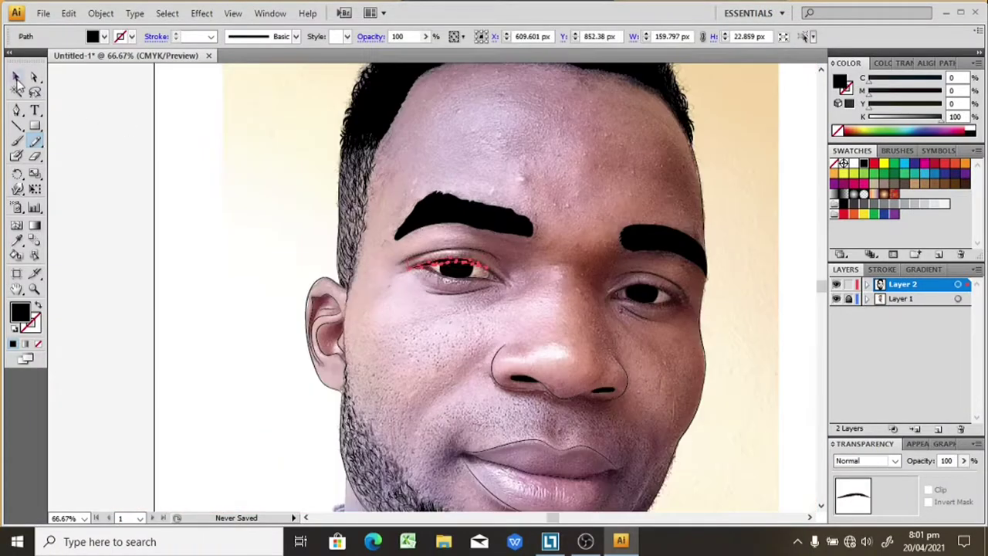
pyautogui.click(15, 78)
pyautogui.click(87, 110)
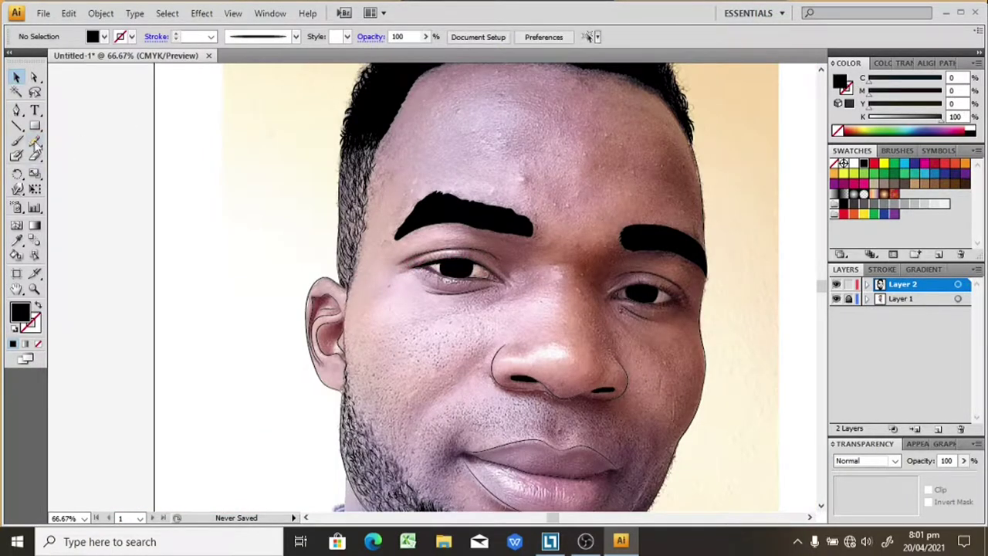
# Zoom in on the right eye, Pencil two strokes along its upper lash line, then deselect
pyautogui.click(34, 140)
pyautogui.hotkey('ctrl', '+')
pyautogui.click(810, 517)
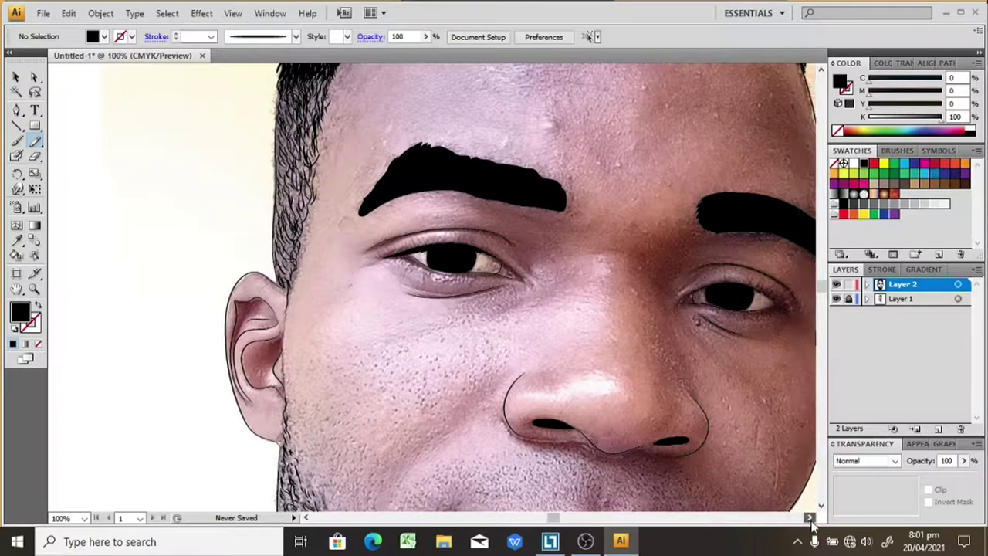
pyautogui.click(810, 517)
pyautogui.hotkey('ctrl', '+')
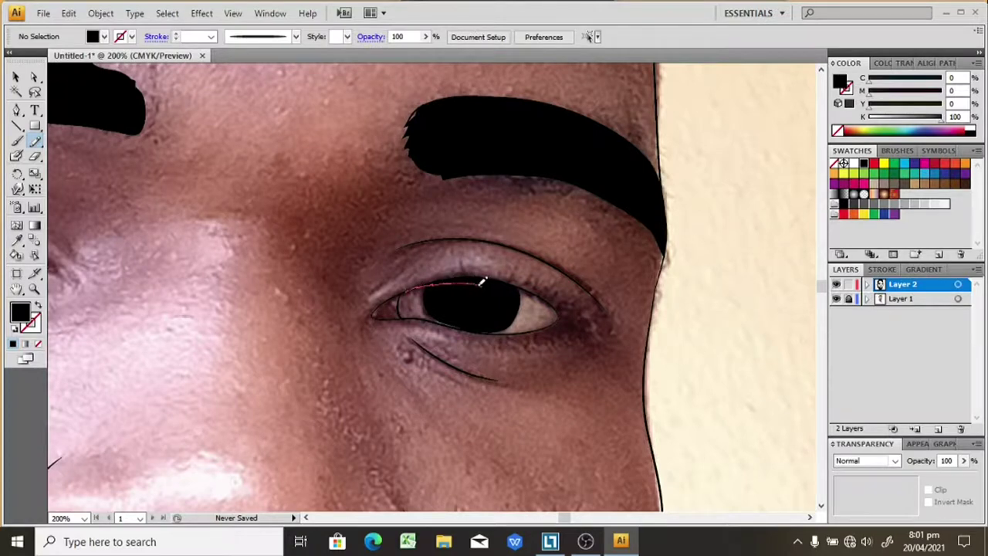
pyautogui.moveTo(506, 286); pyautogui.dragTo(515, 292)
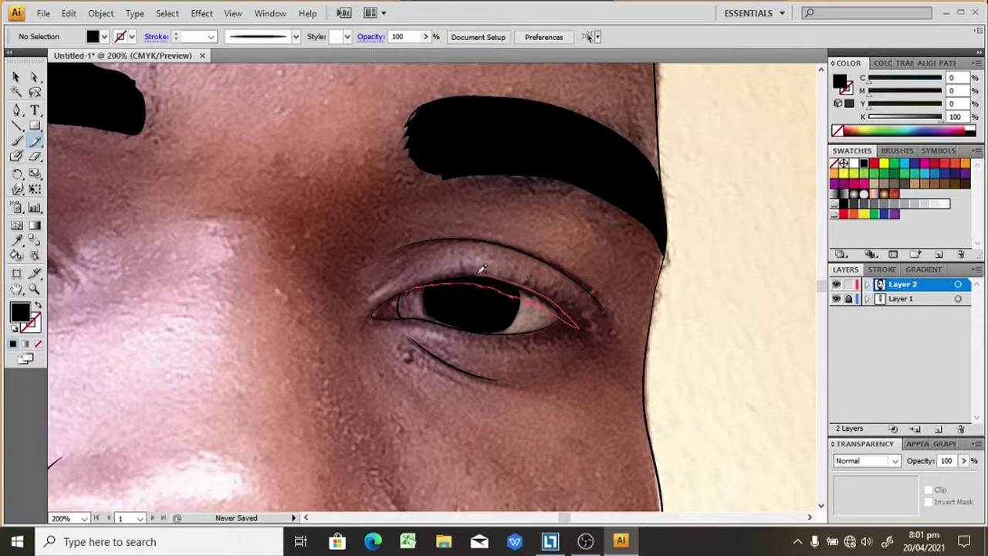
pyautogui.moveTo(432, 278); pyautogui.dragTo(405, 292)
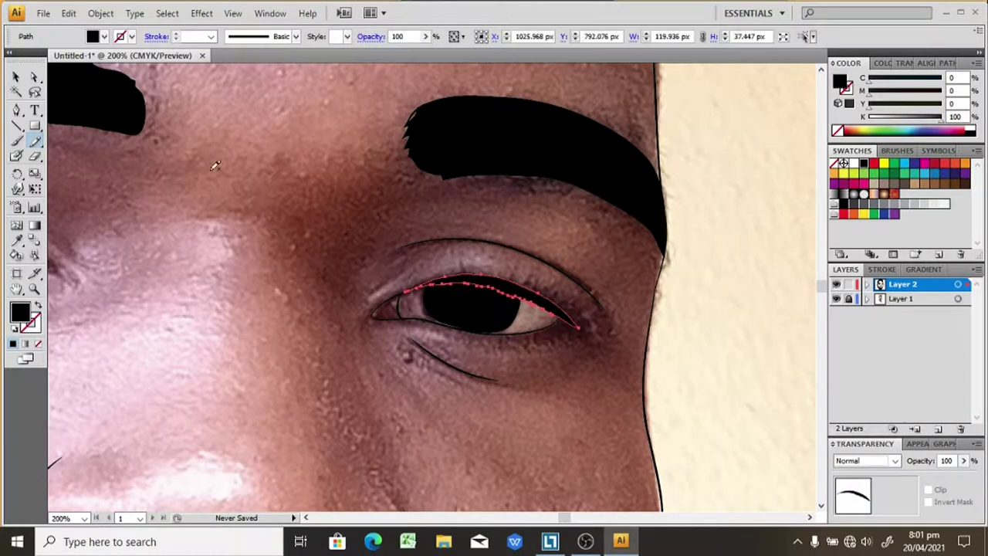
pyautogui.click(16, 77)
pyautogui.click(230, 177)
pyautogui.hotkey('ctrl', '-')
pyautogui.hotkey('ctrl', '-')
# Toggle the reference photo on and off to compare the line art against it
pyautogui.hotkey('ctrl', '-')
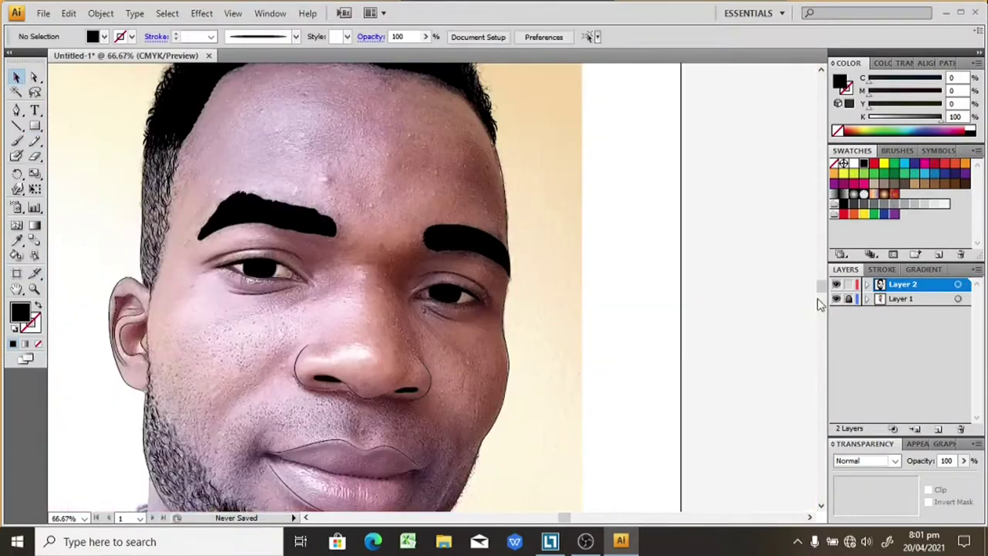
pyautogui.hotkey('ctrl', '-')
pyautogui.click(837, 299)
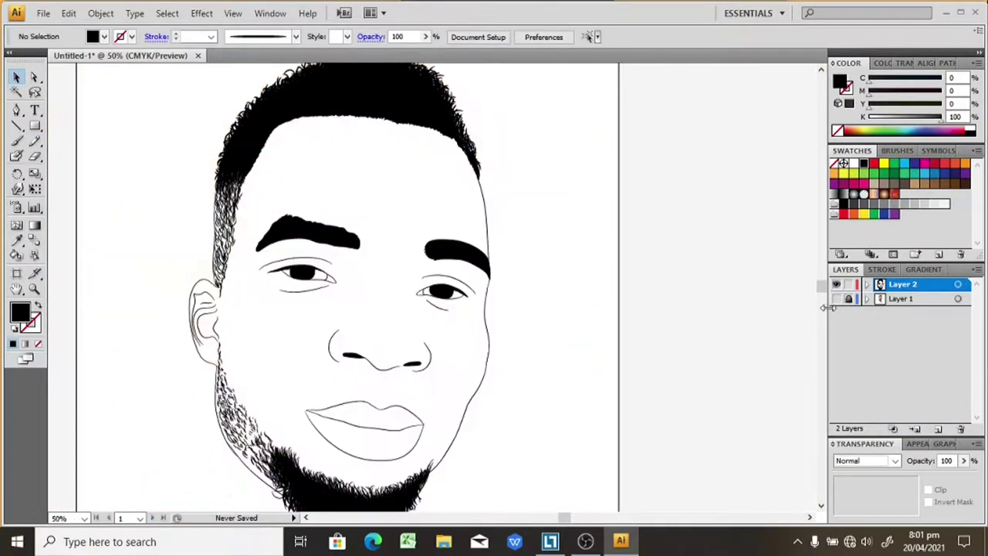
pyautogui.hotkey('ctrl', '-')
pyautogui.hotkey('ctrl', '-')
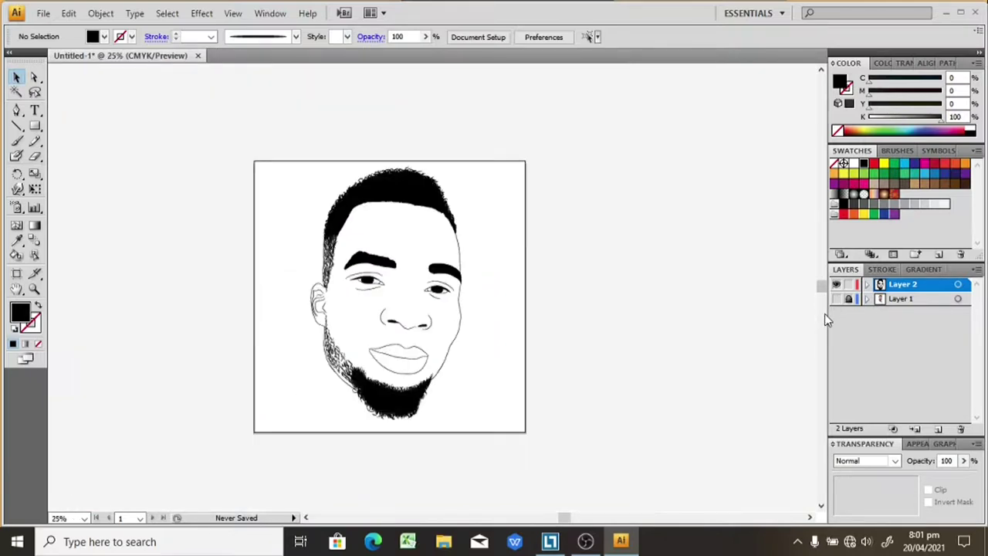
pyautogui.click(836, 300)
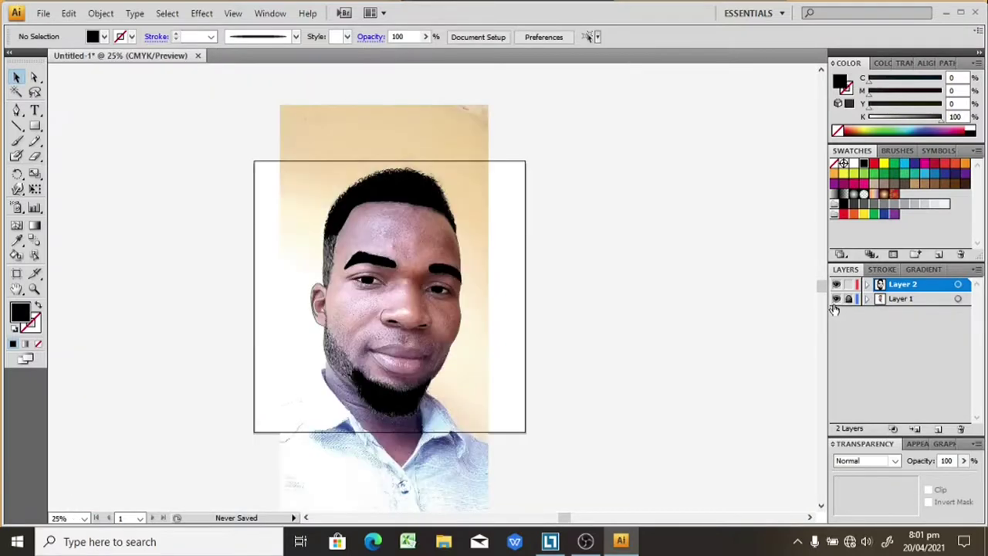
pyautogui.click(836, 300)
pyautogui.click(836, 299)
pyautogui.click(836, 301)
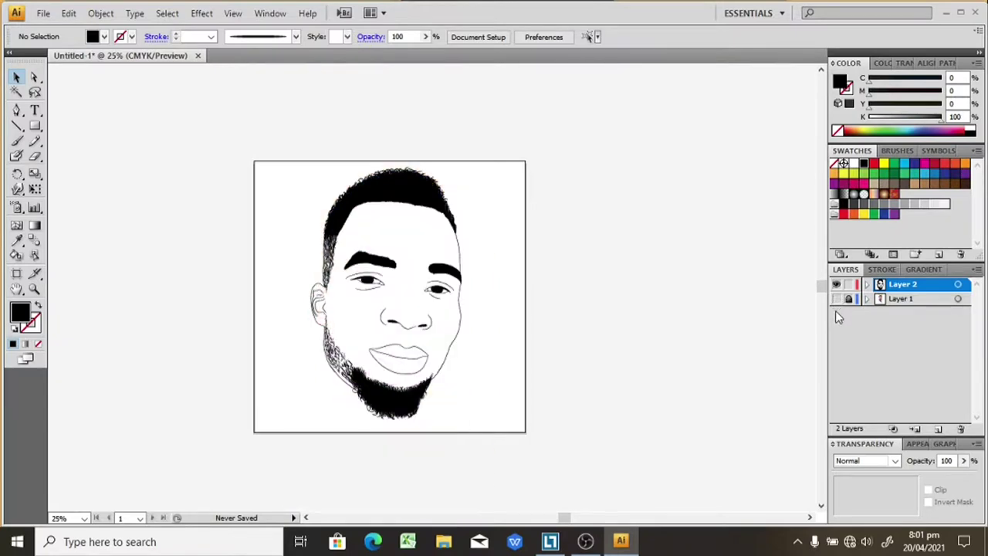
pyautogui.hotkey('ctrl', '=')
pyautogui.hotkey('ctrl', '=')
pyautogui.hotkey('ctrl', '=')
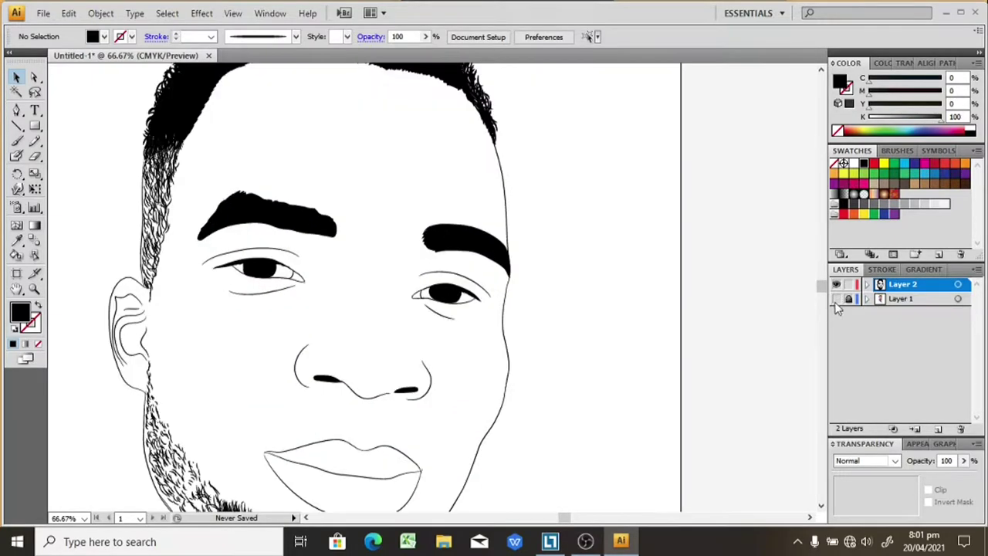
pyautogui.click(836, 300)
# Zoom in to inspect a hair stroke near the left eyebrow, then deselect and zoom out
pyautogui.click(306, 518)
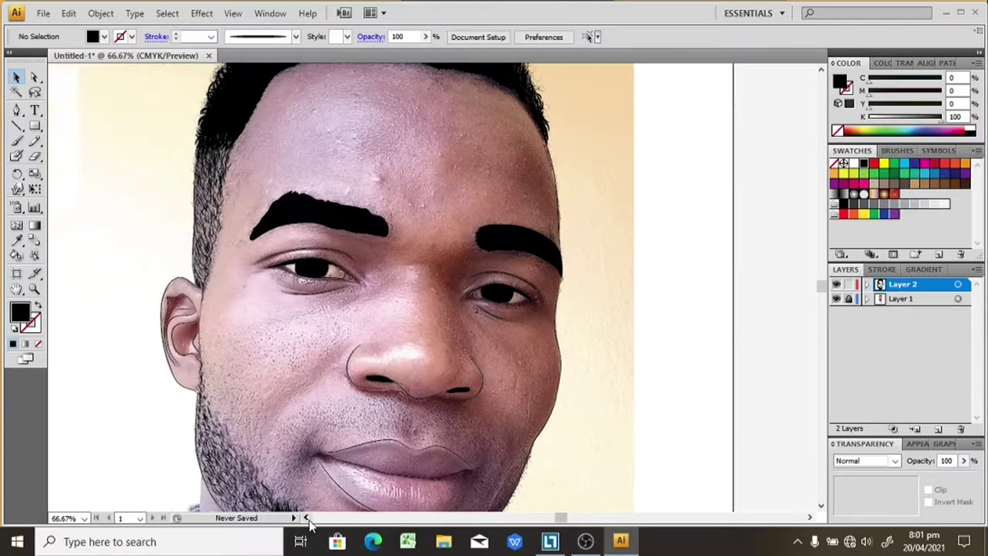
pyautogui.click(306, 518)
pyautogui.hotkey('ctrl', '=')
pyautogui.hotkey('ctrl', '=')
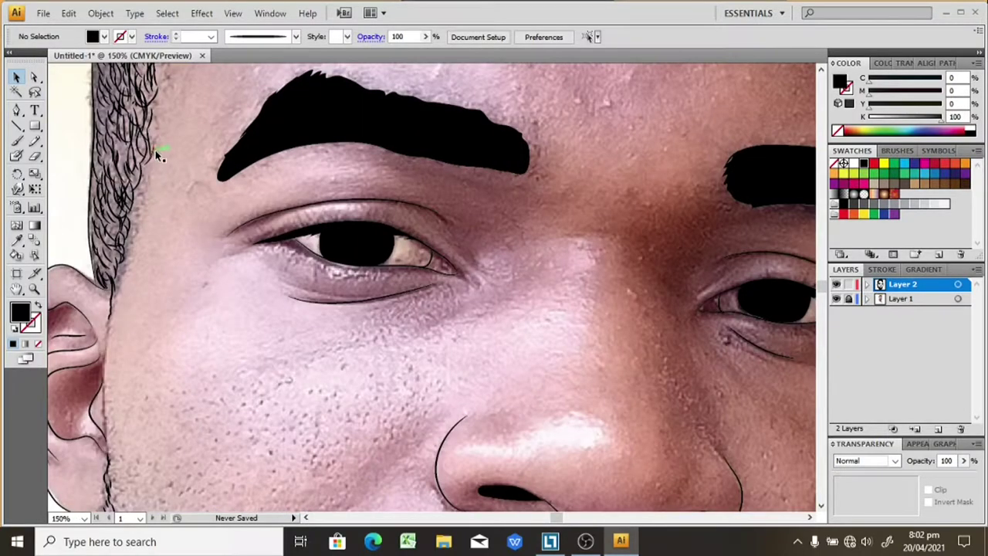
pyautogui.click(166, 145)
pyautogui.hotkey('ctrl', 'shift', 'a')
pyautogui.hotkey('ctrl', '-')
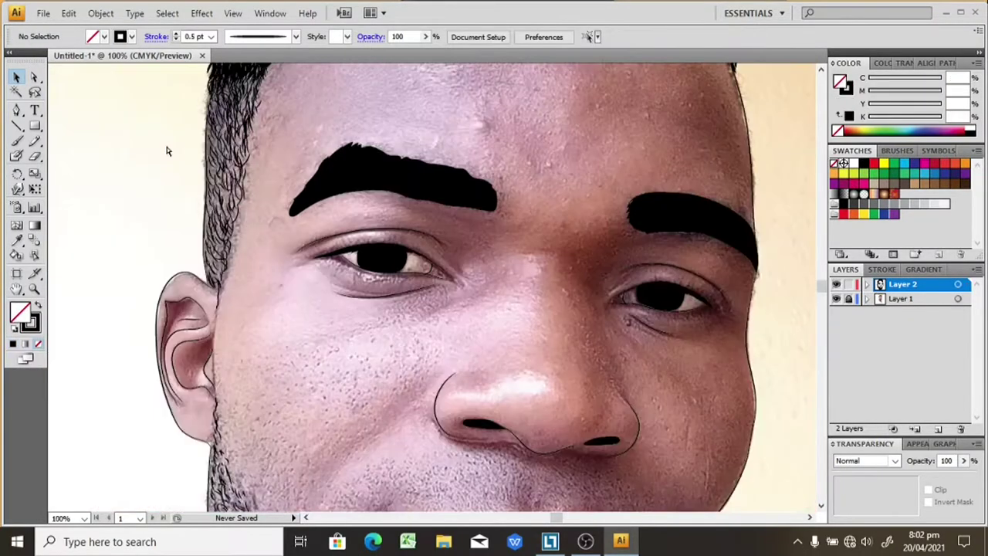
pyautogui.hotkey('ctrl', '-')
# Zoom out to the full artboard with the photo hidden, leaving only line art, and start saving
pyautogui.hotkey('ctrl', '-')
pyautogui.click(837, 299)
pyautogui.hotkey('ctrl', '-')
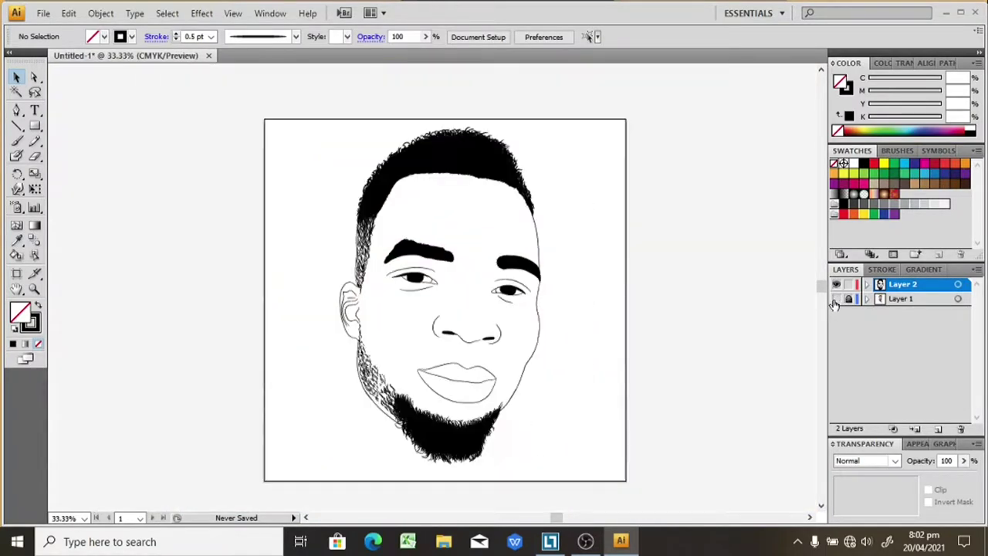
pyautogui.hotkey('ctrl', '-')
pyautogui.click(837, 299)
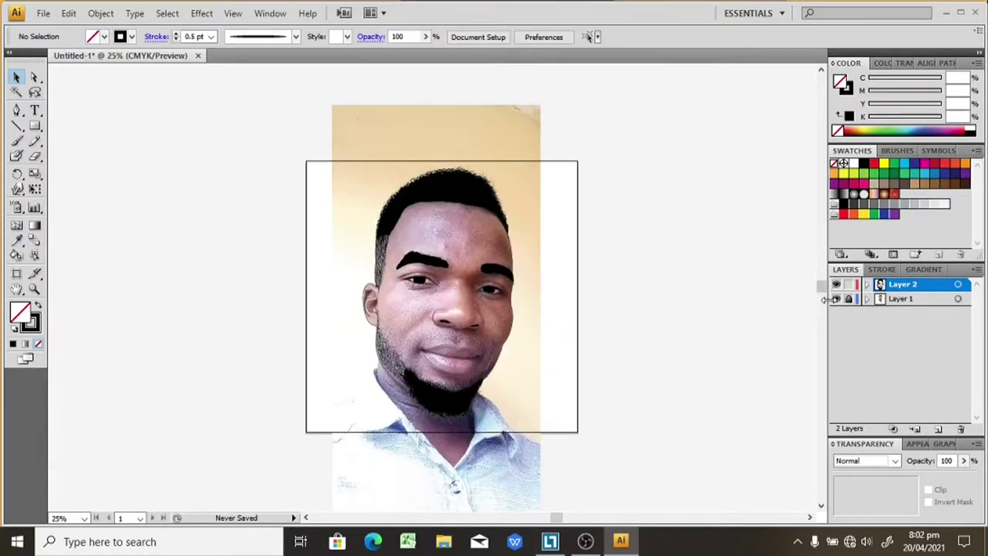
pyautogui.click(836, 300)
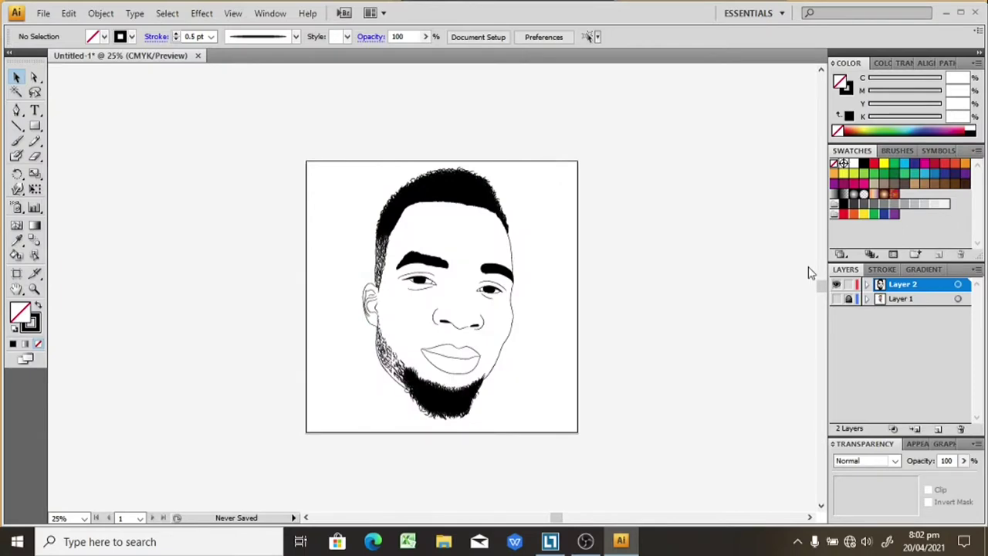
pyautogui.hotkey('ctrl', 's')
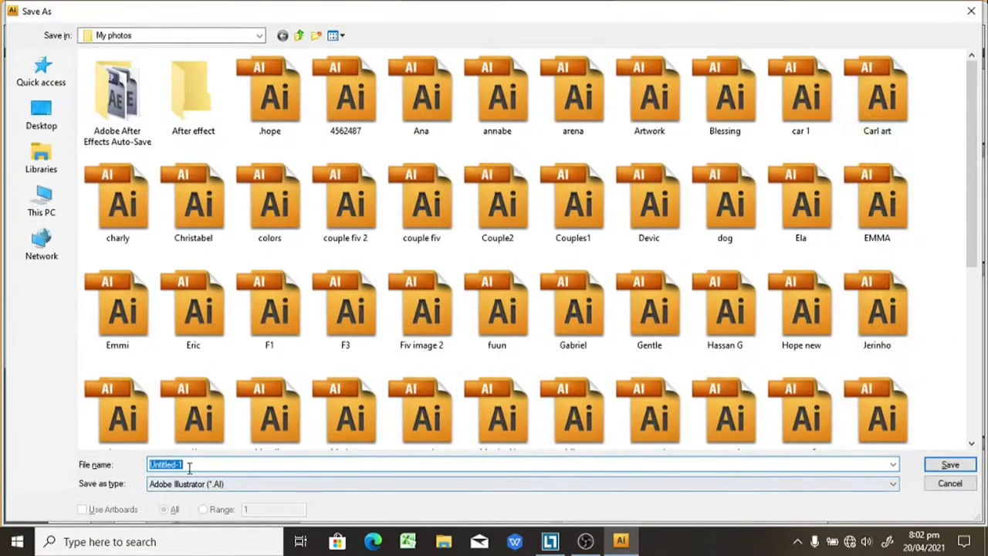
# Save the drawing as VICC in Adobe Illustrator (*.AI) format with default Illustrator Options
pyautogui.click(190, 465)
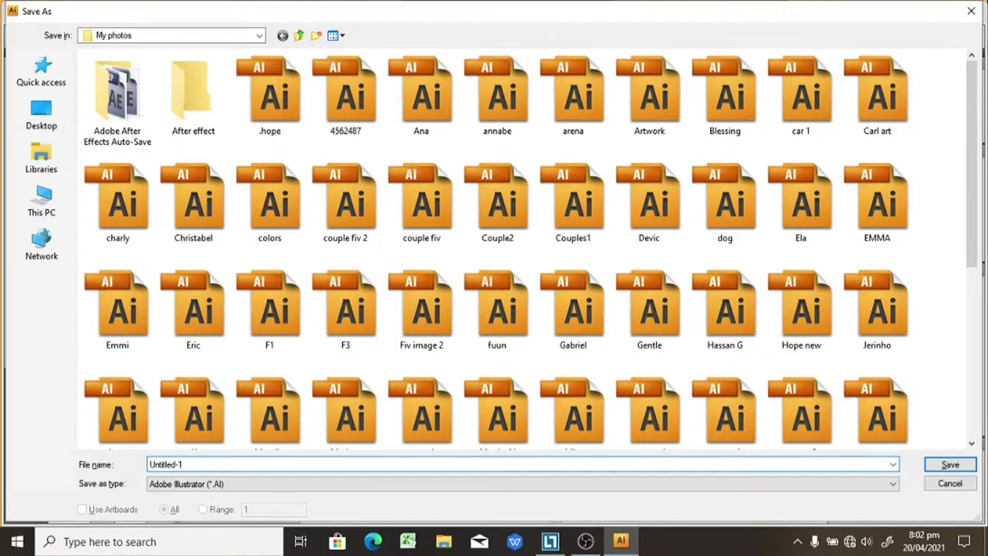
pyautogui.write('v')
pyautogui.press('BackSpace')
pyautogui.press('BackSpace')
pyautogui.press('BackSpace')
pyautogui.press('BackSpace')
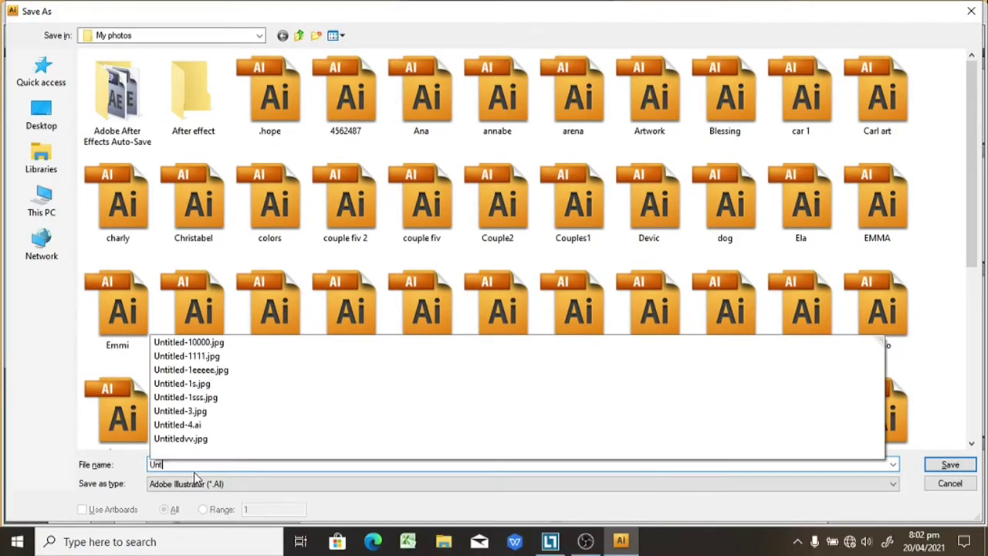
pyautogui.press('BackSpace')
pyautogui.press('BackSpace')
pyautogui.press('BackSpace')
pyautogui.write('v')
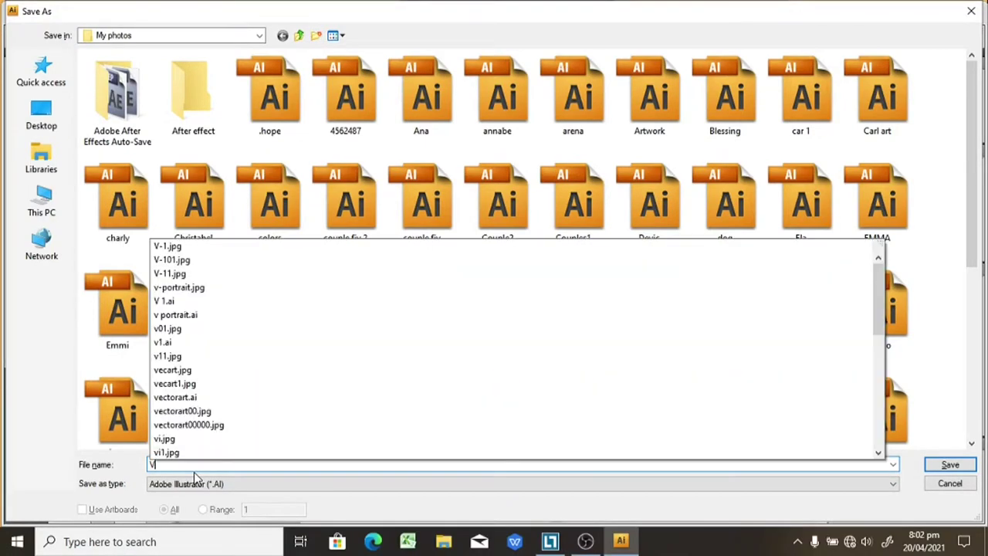
pyautogui.write('iCC')
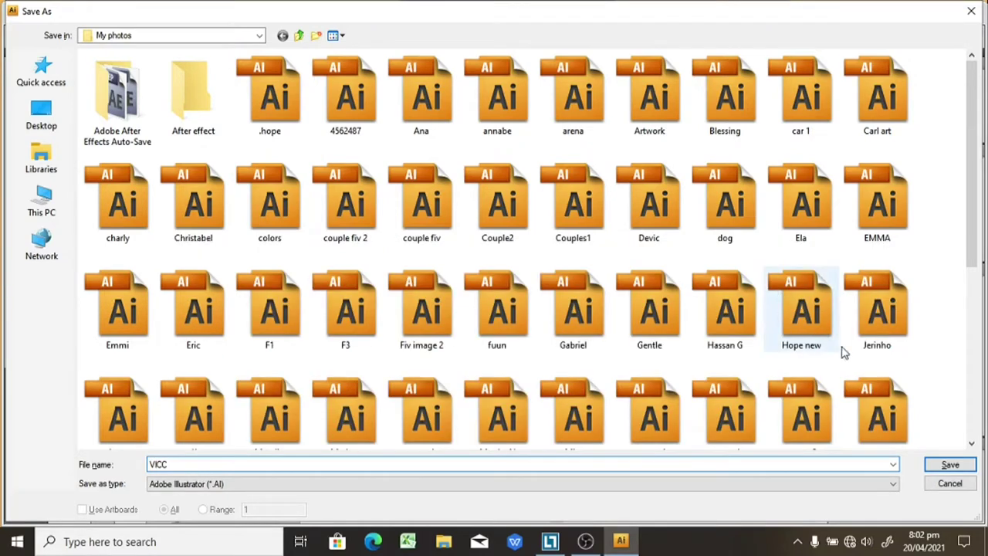
pyautogui.click(942, 467)
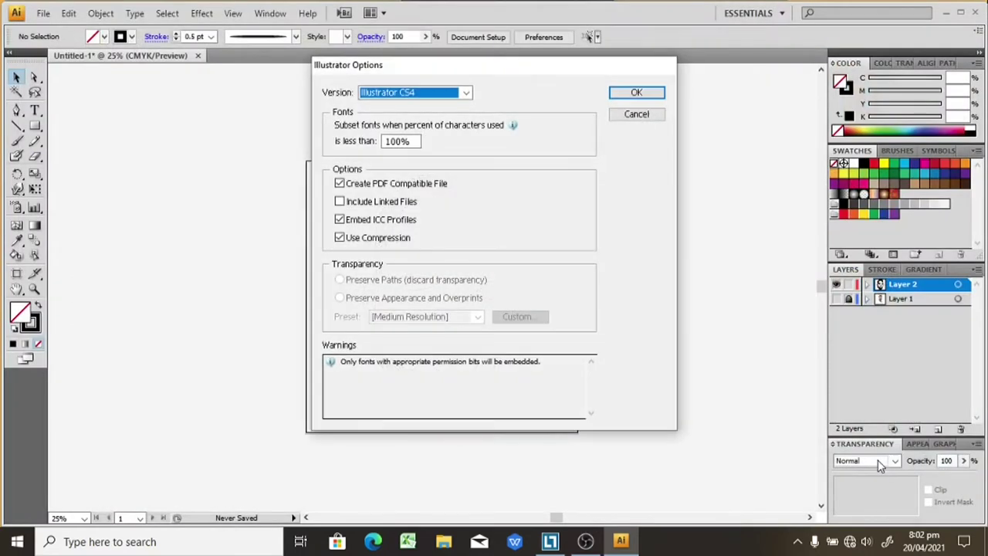
pyautogui.click(635, 92)
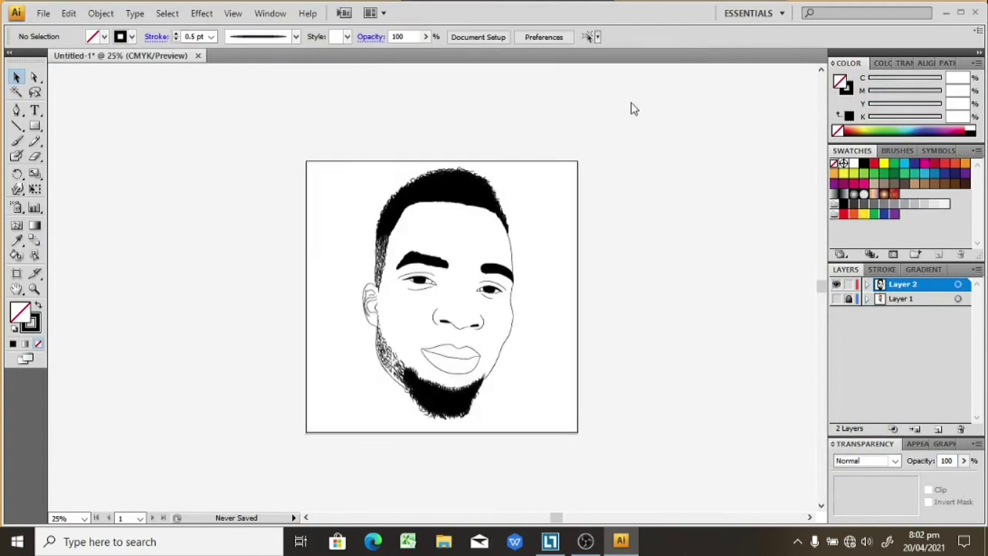